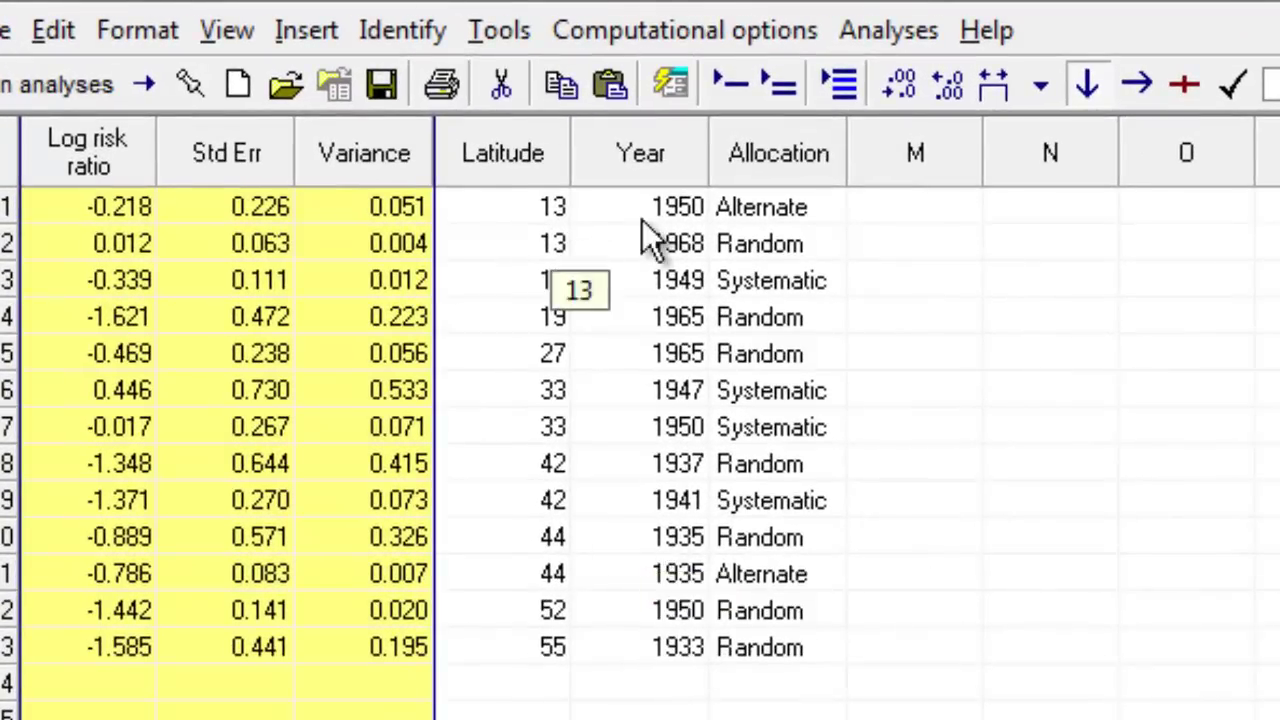
# Step: Review the column format settings of the Latitude, Year and Allocation moderators
pyautogui.doubleClick(517, 152)
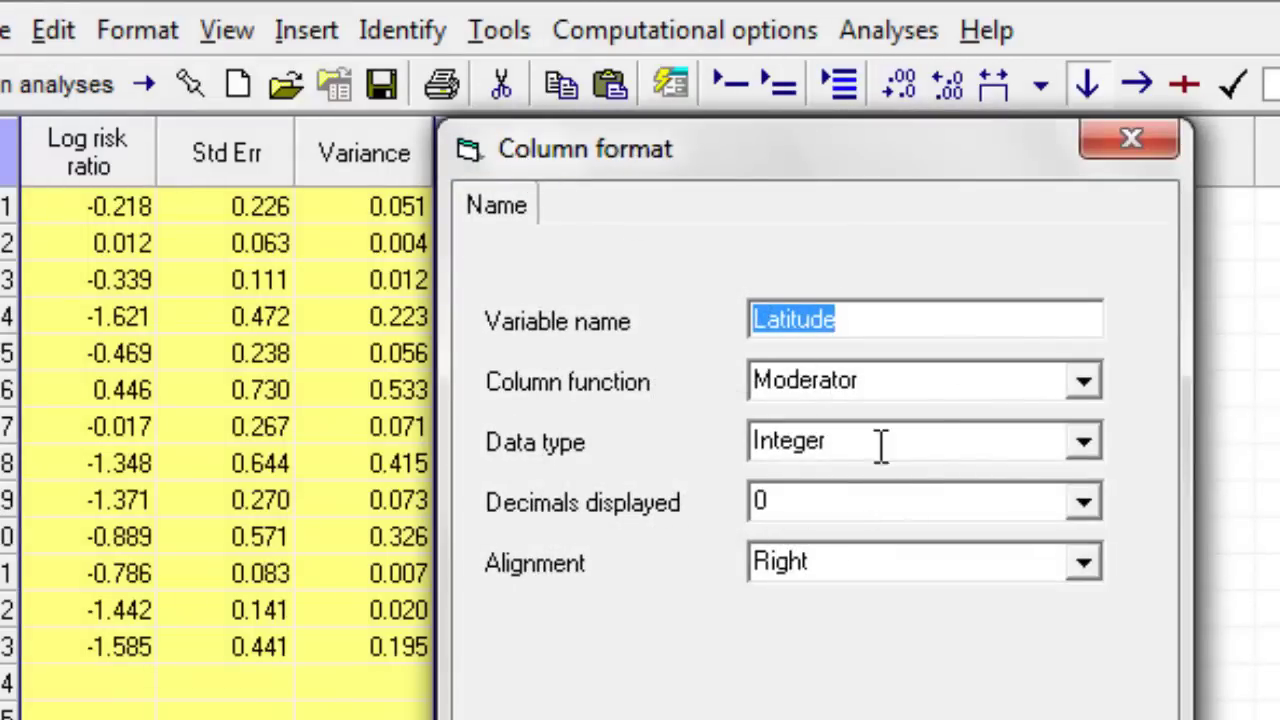
pyautogui.click(1130, 143)
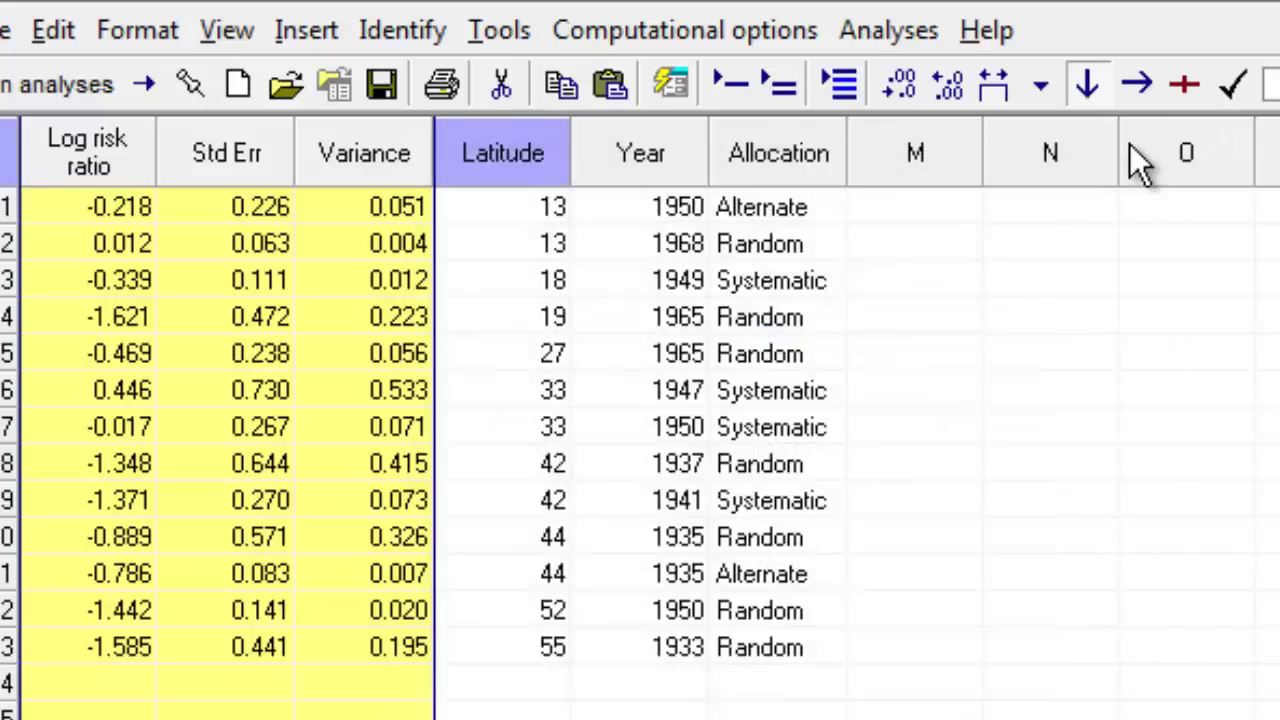
pyautogui.doubleClick(672, 168)
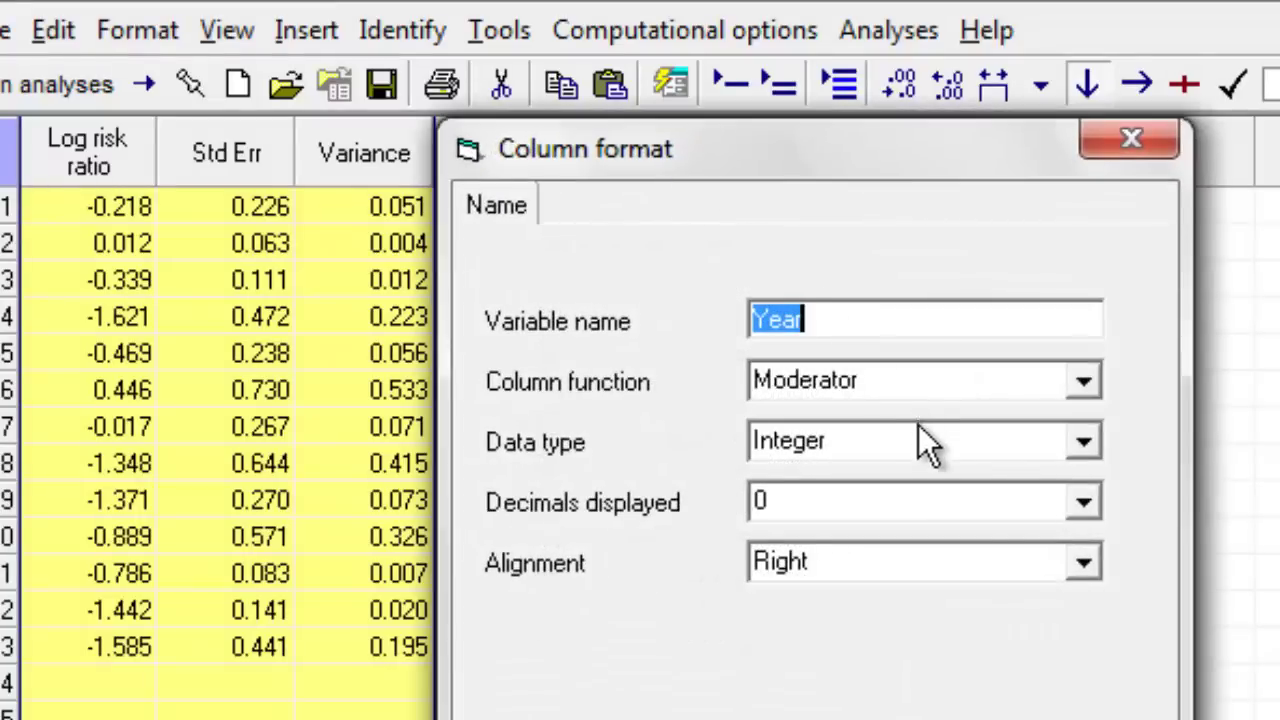
pyautogui.click(1149, 147)
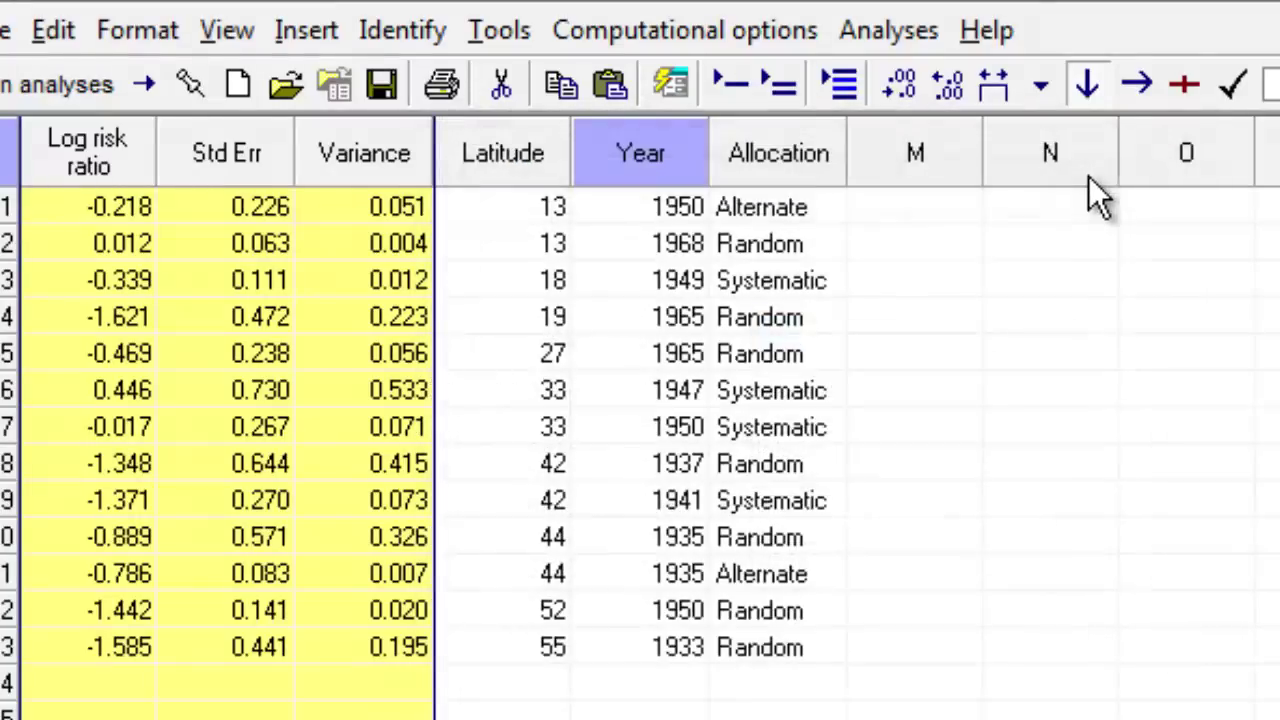
pyautogui.doubleClick(795, 150)
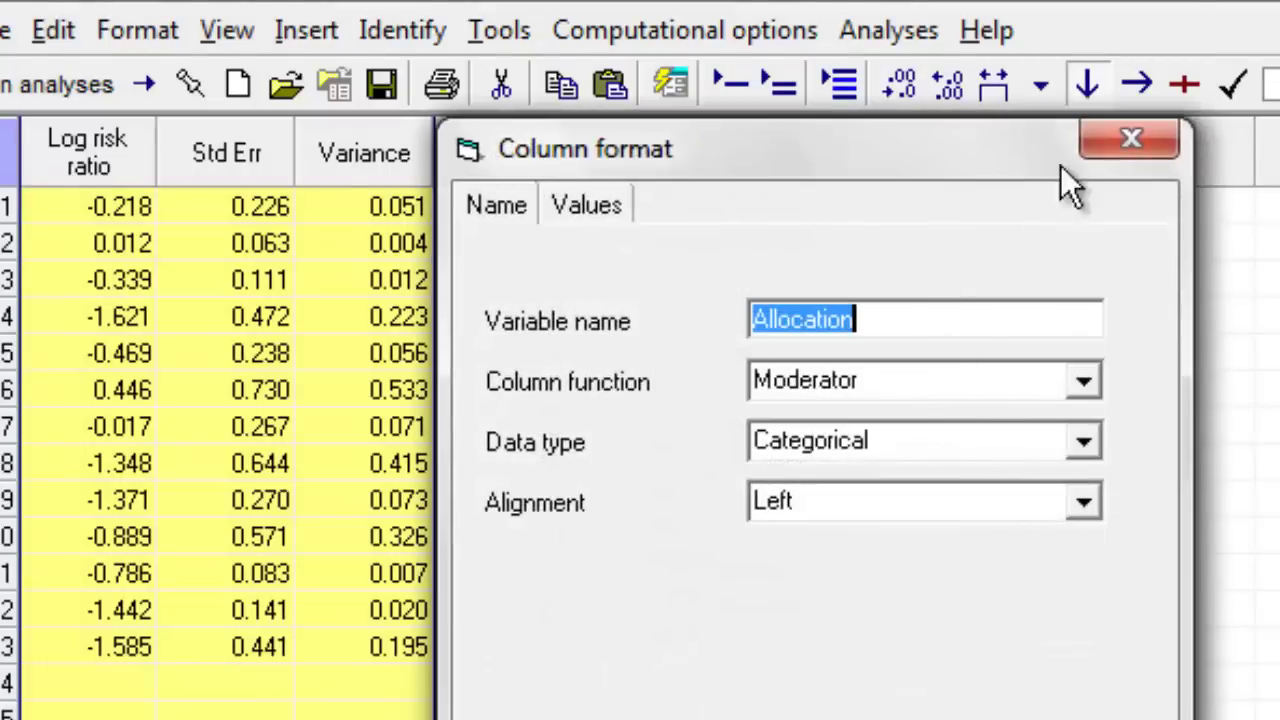
pyautogui.click(1146, 148)
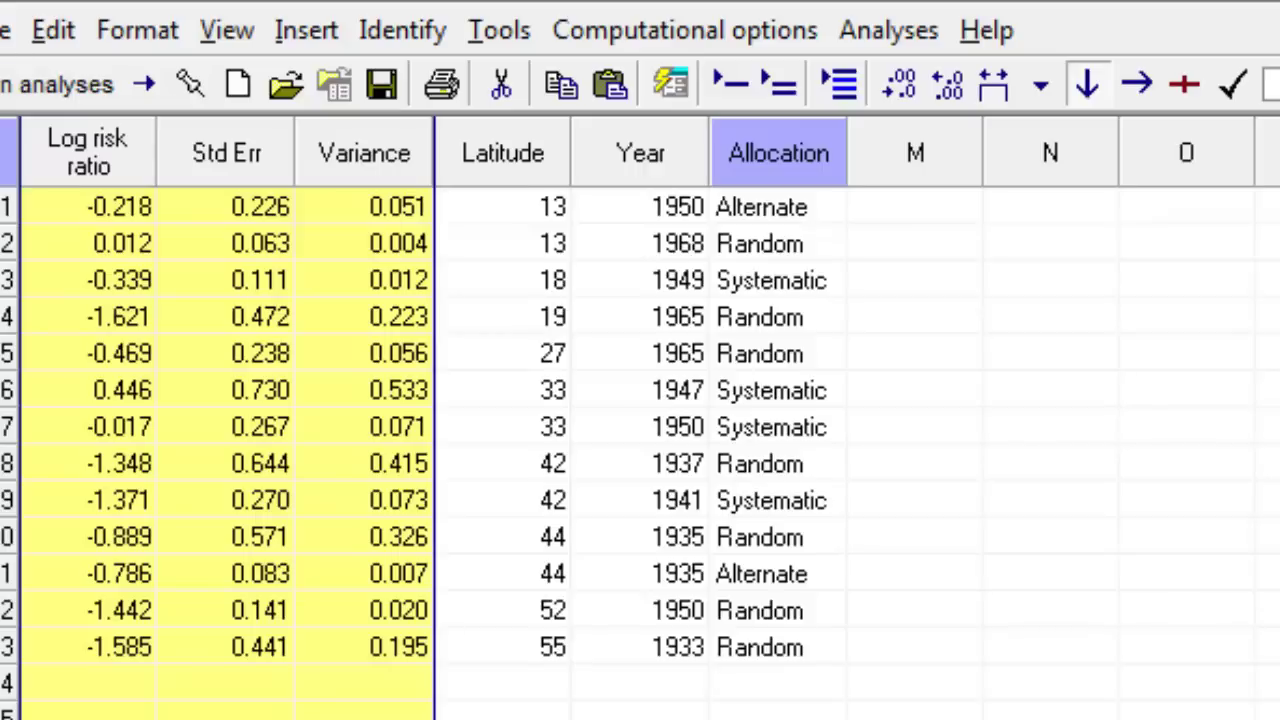
# Step: Run the analyses on the entered study data and view the moderator columns beside the statistics
pyautogui.click(58, 88)
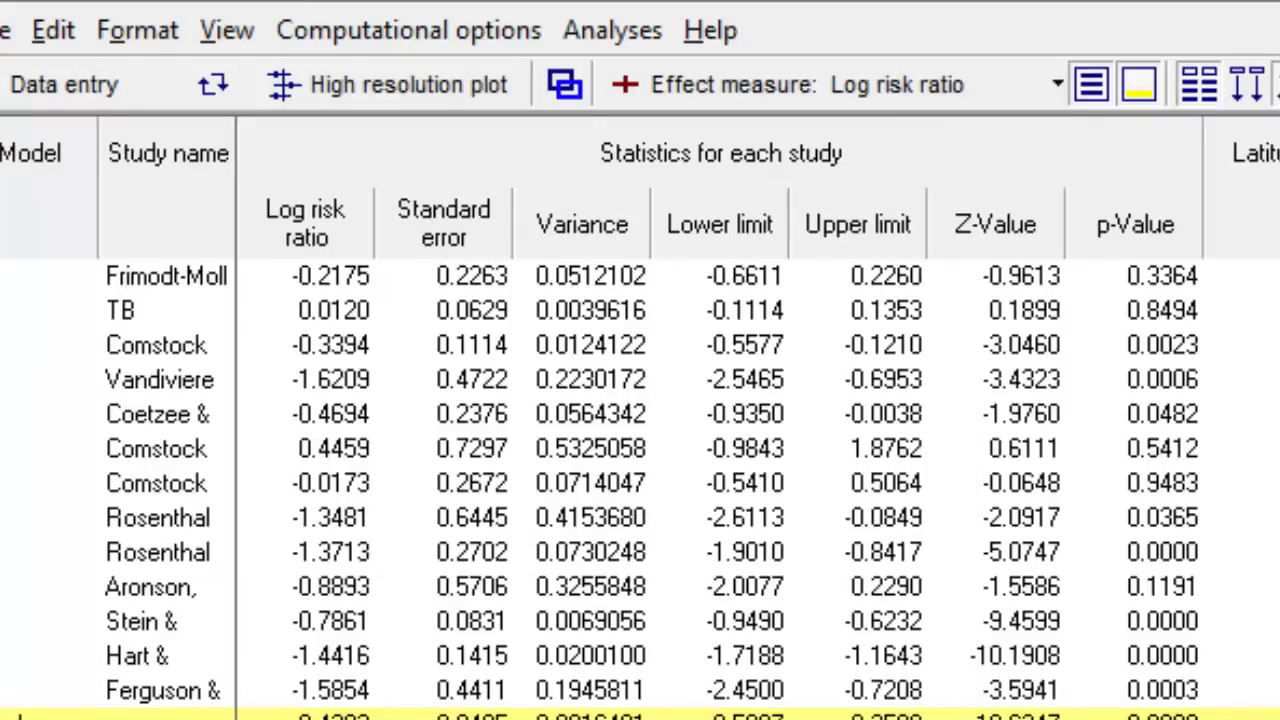
pyautogui.hscroll(2, 700, 450)
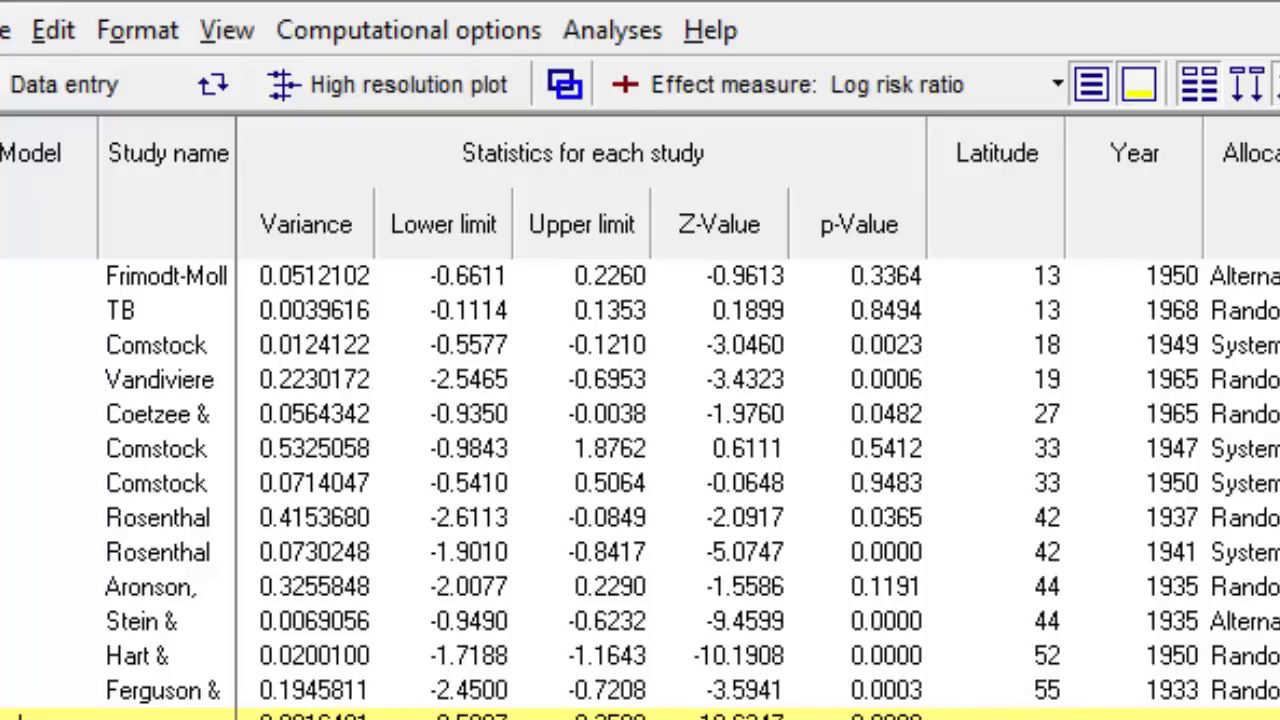
pyautogui.hscroll(1, 640, 450)
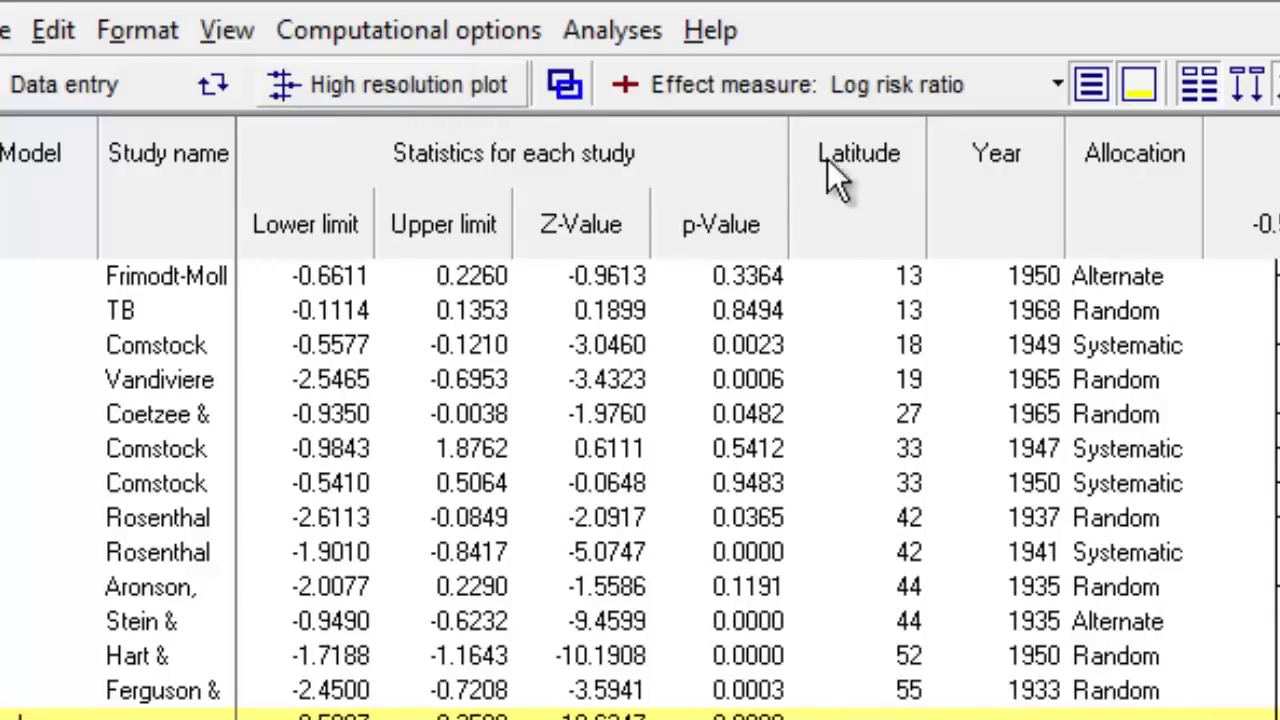
# Step: Open the list of moderators that can be shown as columns in the analysis table
pyautogui.click(227, 29)
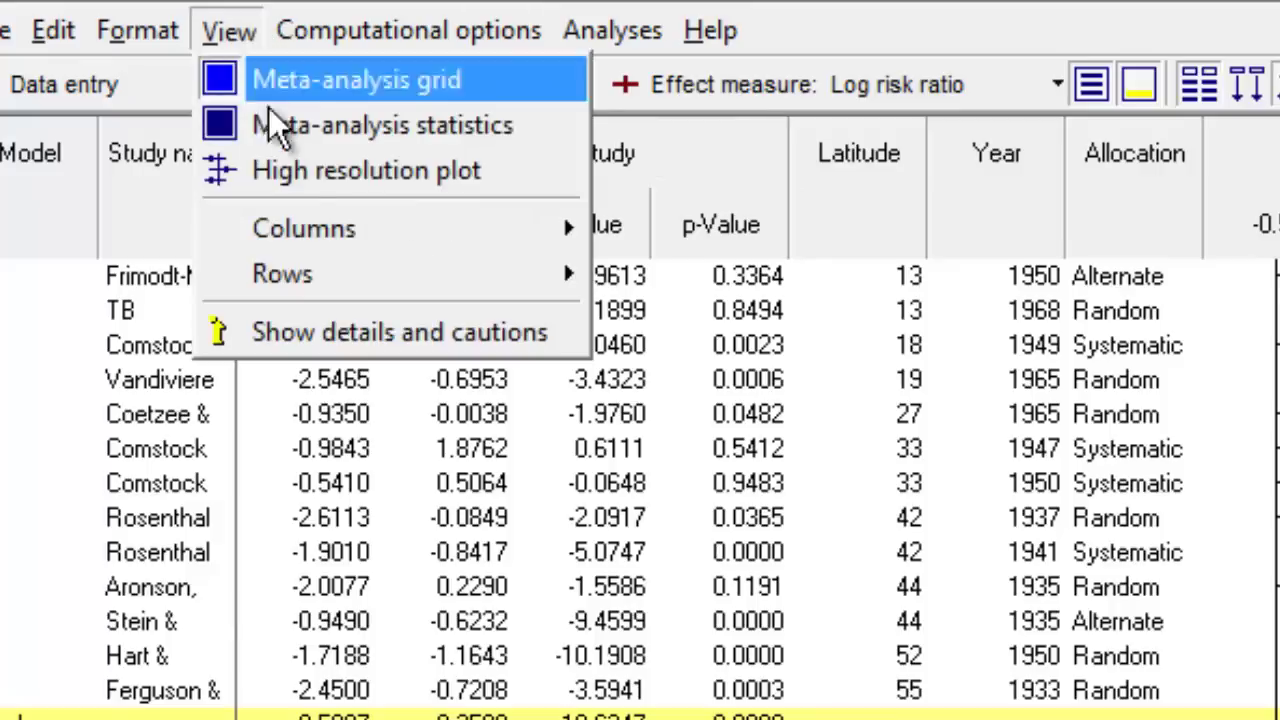
pyautogui.moveTo(314, 237)
pyautogui.click(622, 223)
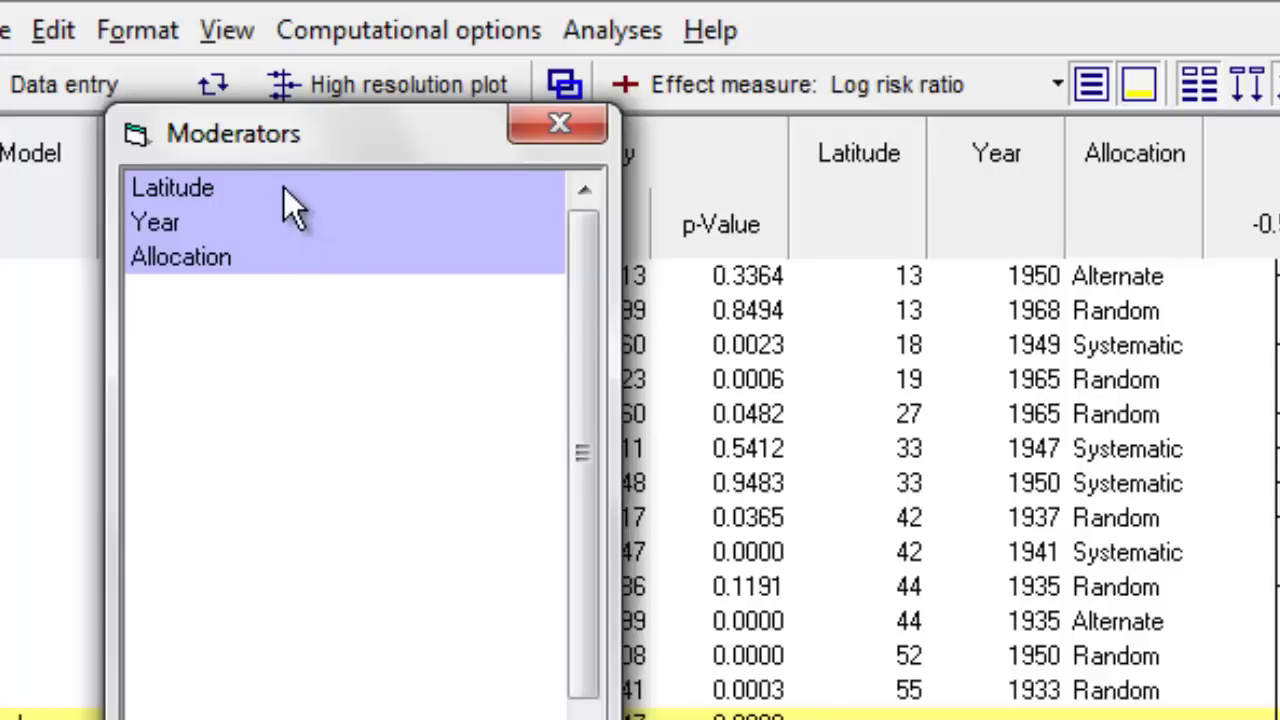
pyautogui.moveTo(281, 185); pyautogui.dragTo(494, 192)
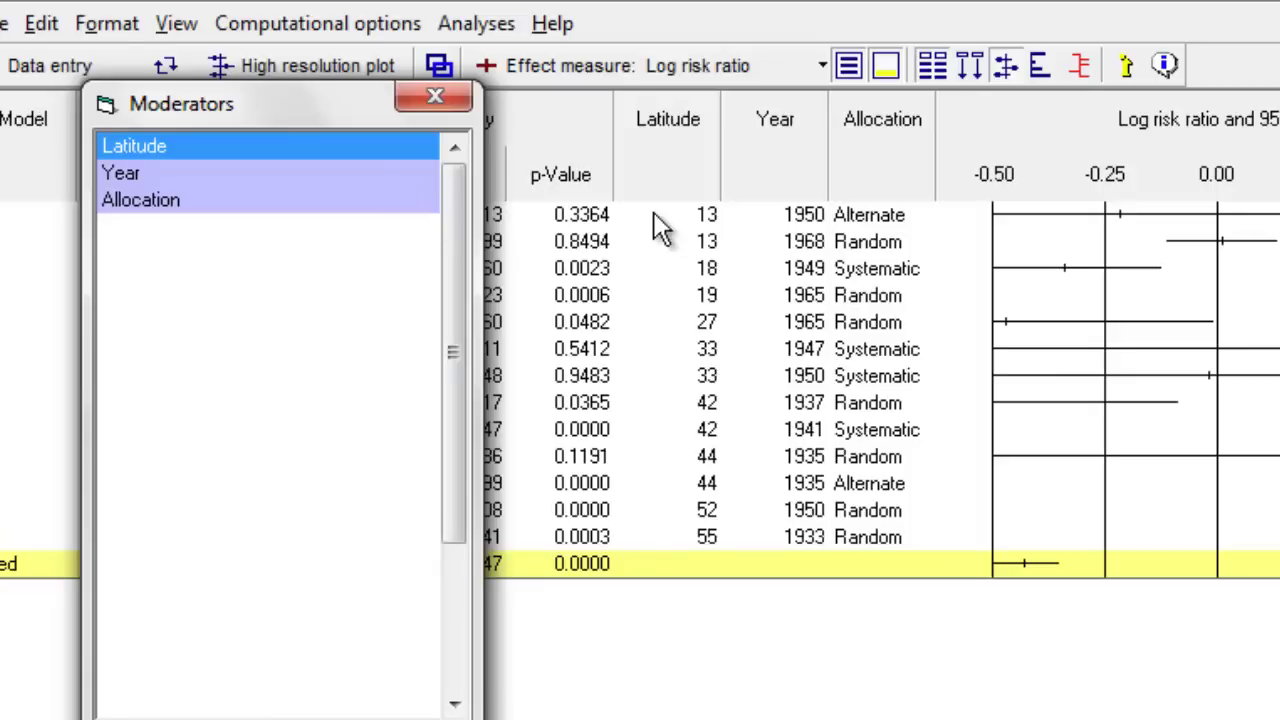
# Step: Hide the Allocation, Year and Latitude columns from the analysis table
pyautogui.rightClick(863, 213)
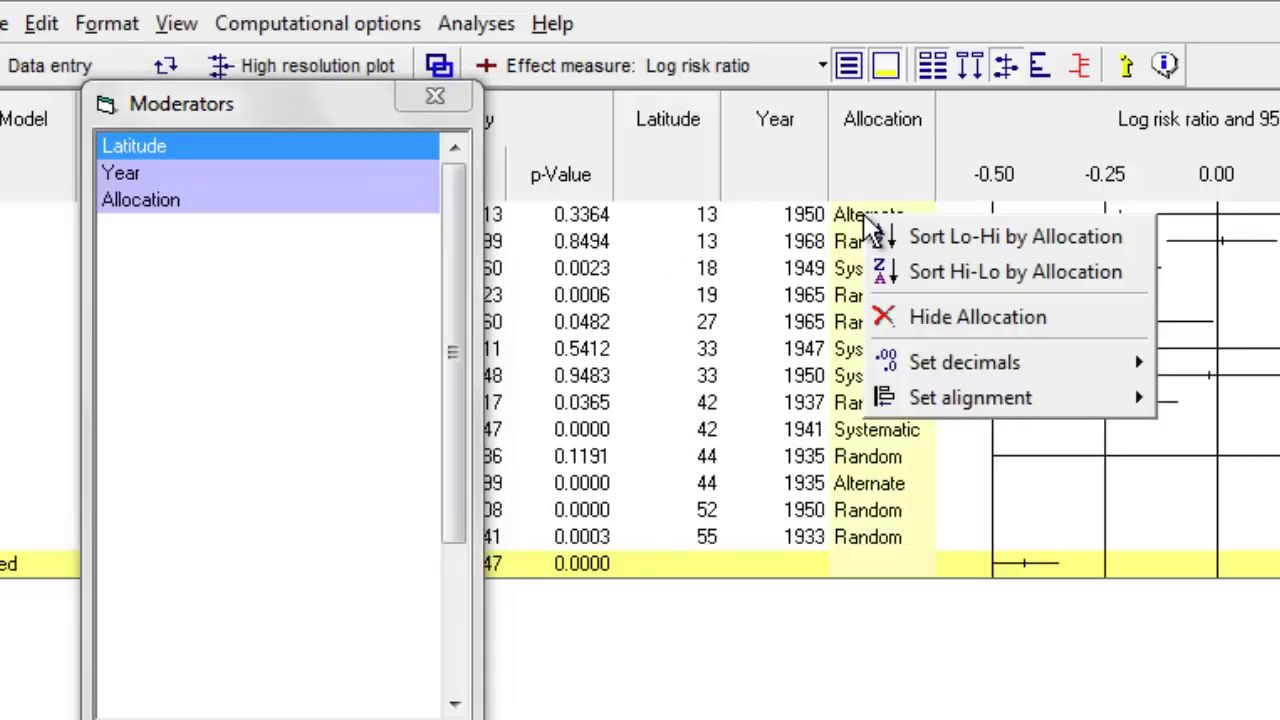
pyautogui.click(905, 317)
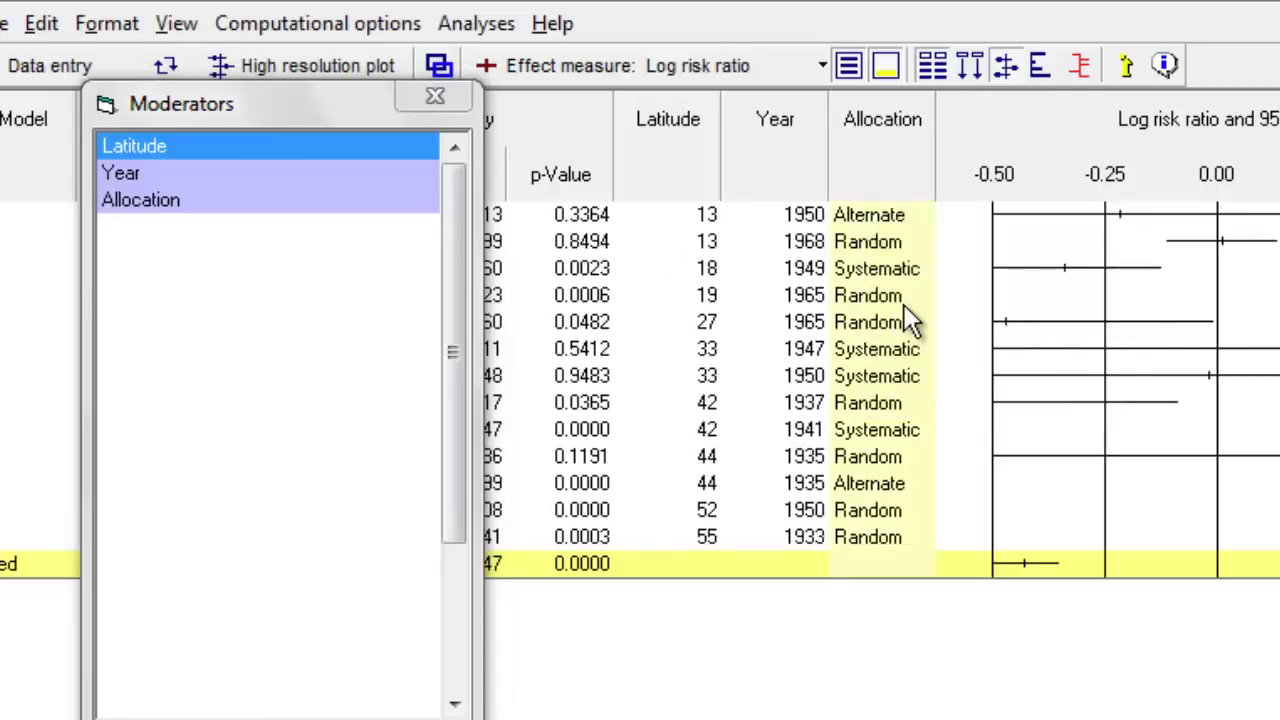
pyautogui.rightClick(783, 196)
pyautogui.click(851, 290)
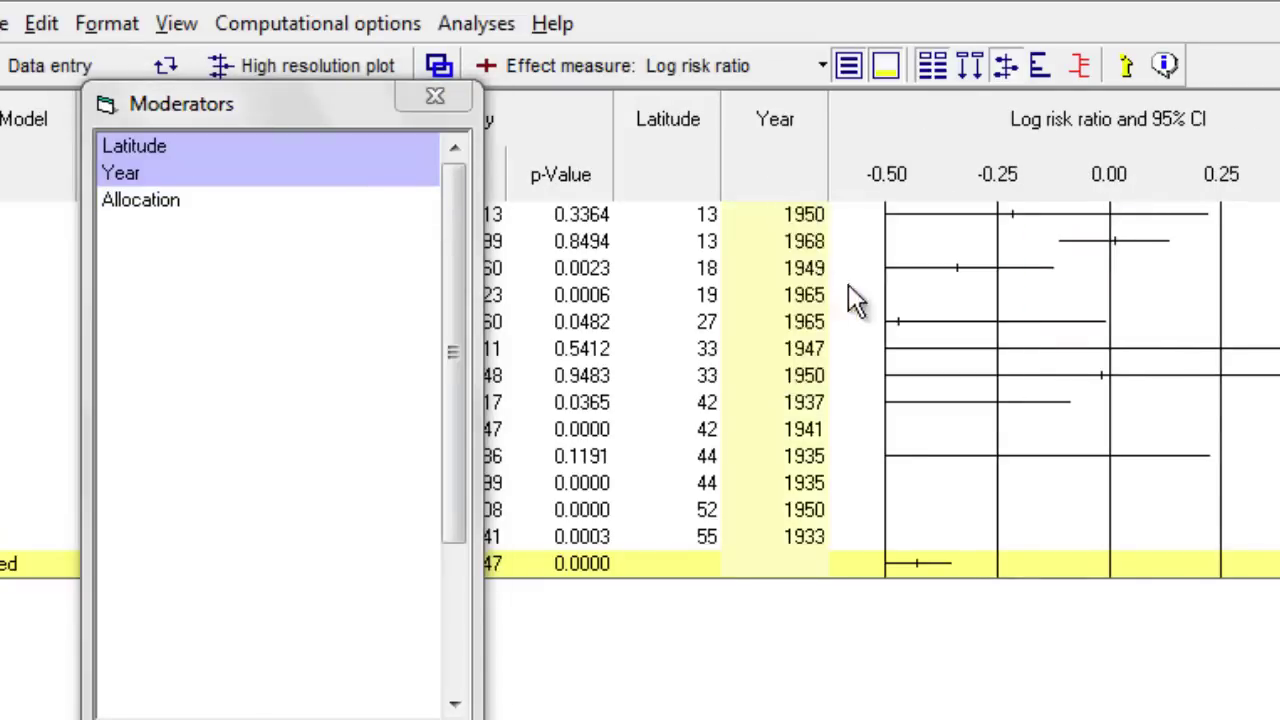
pyautogui.rightClick(712, 227)
pyautogui.click(775, 318)
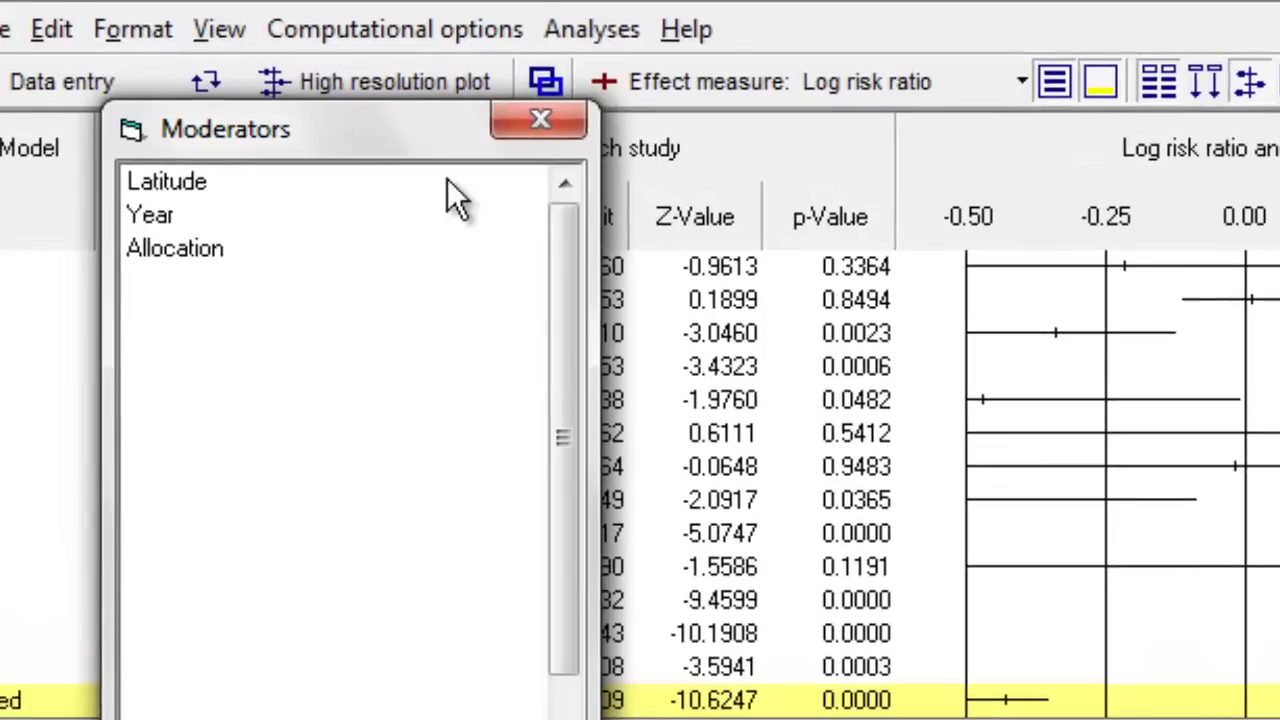
# Step: Add the Latitude moderator back to the analysis table and close the moderator list
pyautogui.moveTo(148, 147); pyautogui.dragTo(894, 298)
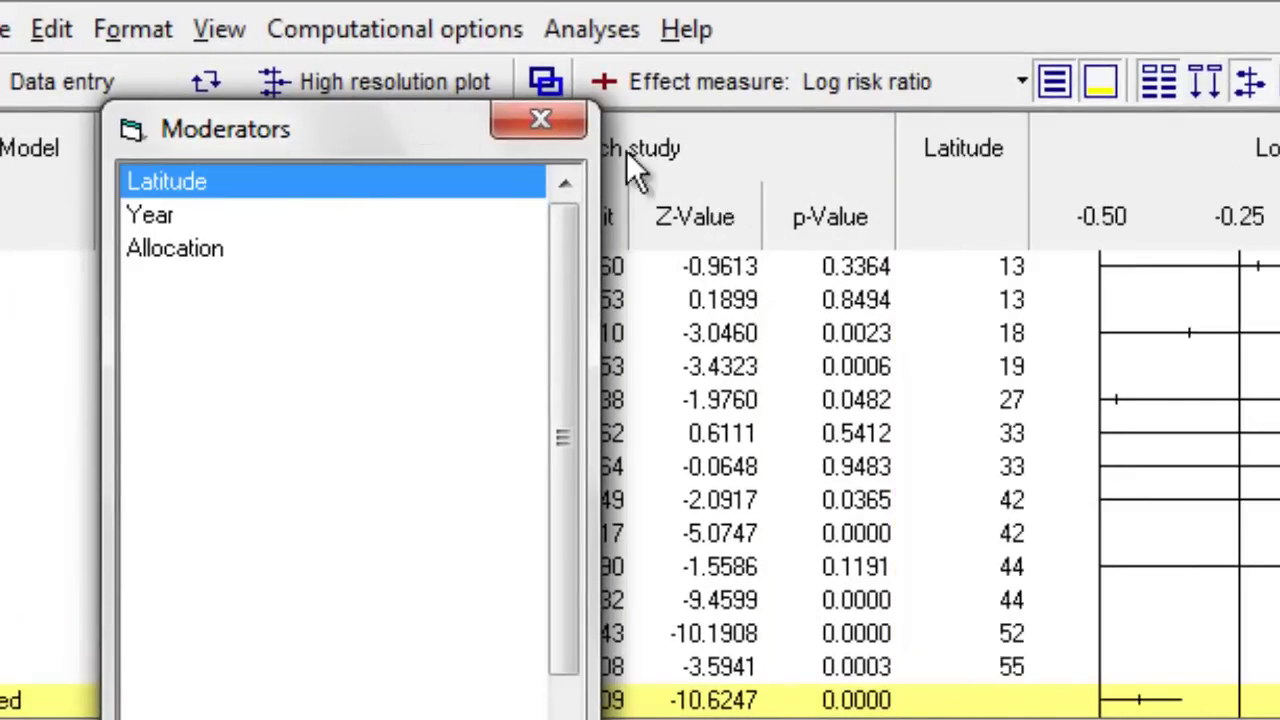
pyautogui.click(545, 122)
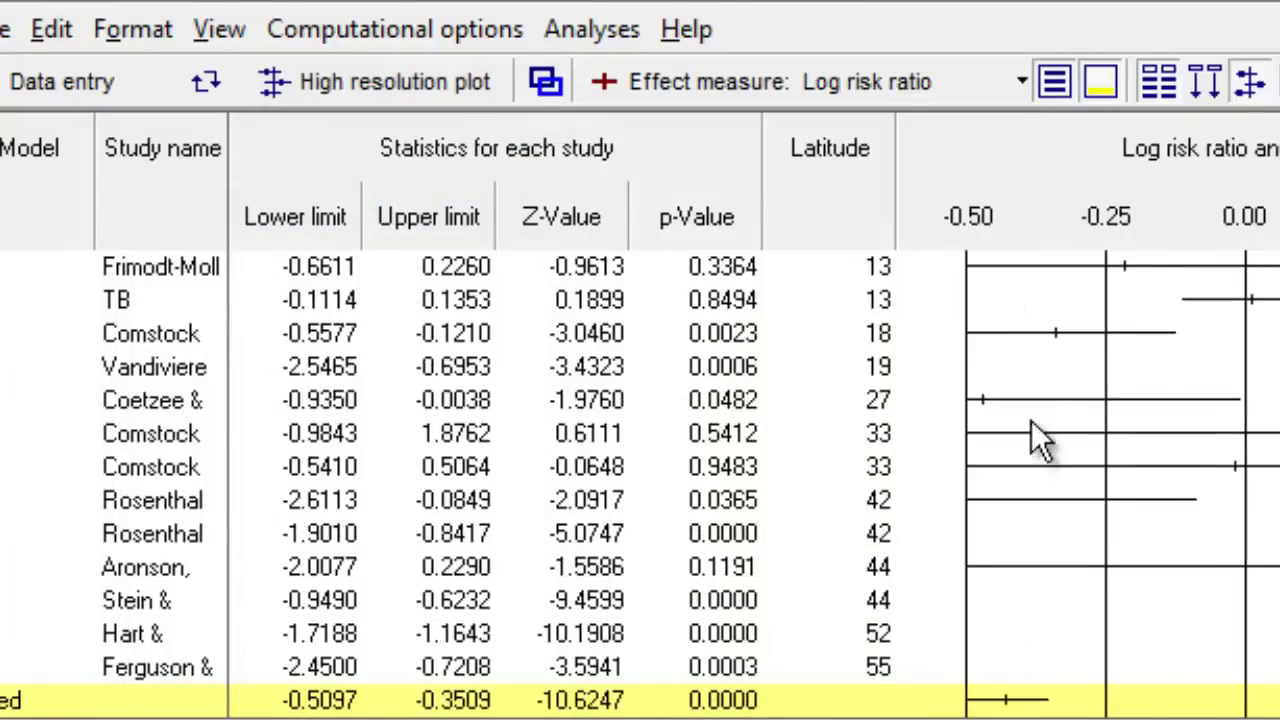
# Step: Set the forest plot scale to -4 to +4 and sort the studies from low to high by log risk ratio
pyautogui.rightClick(1089, 429)
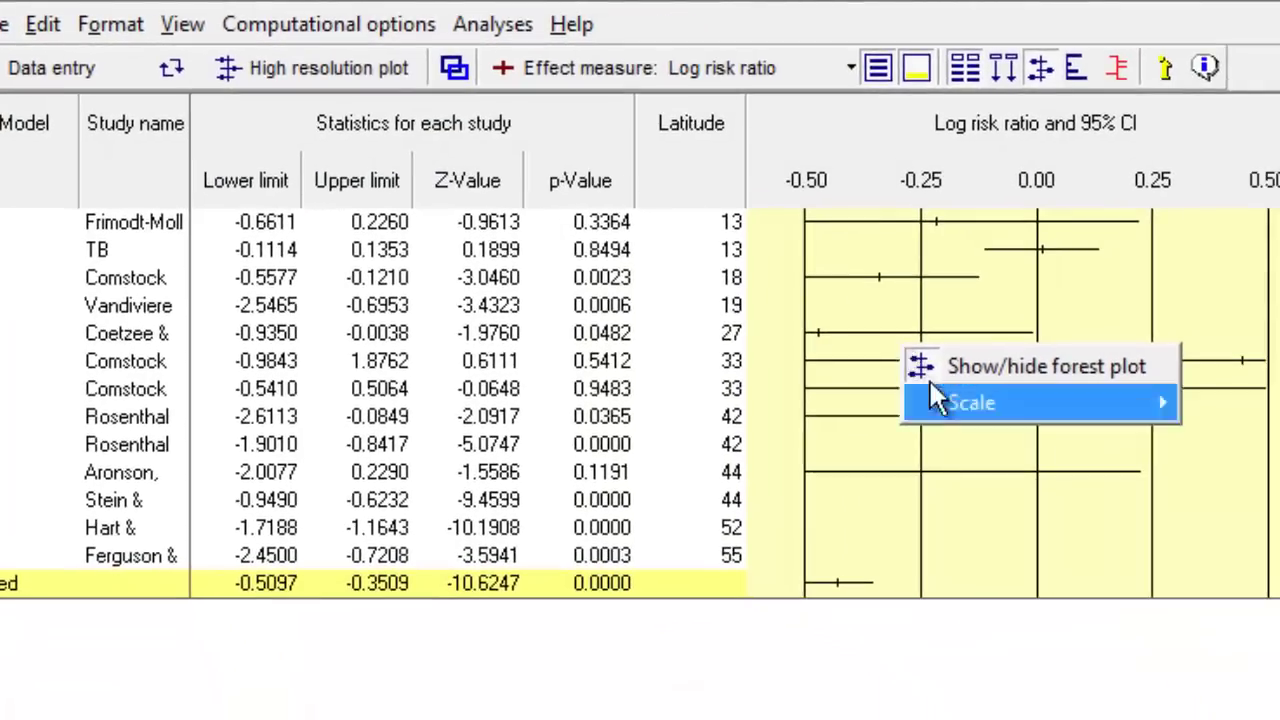
pyautogui.moveTo(940, 408)
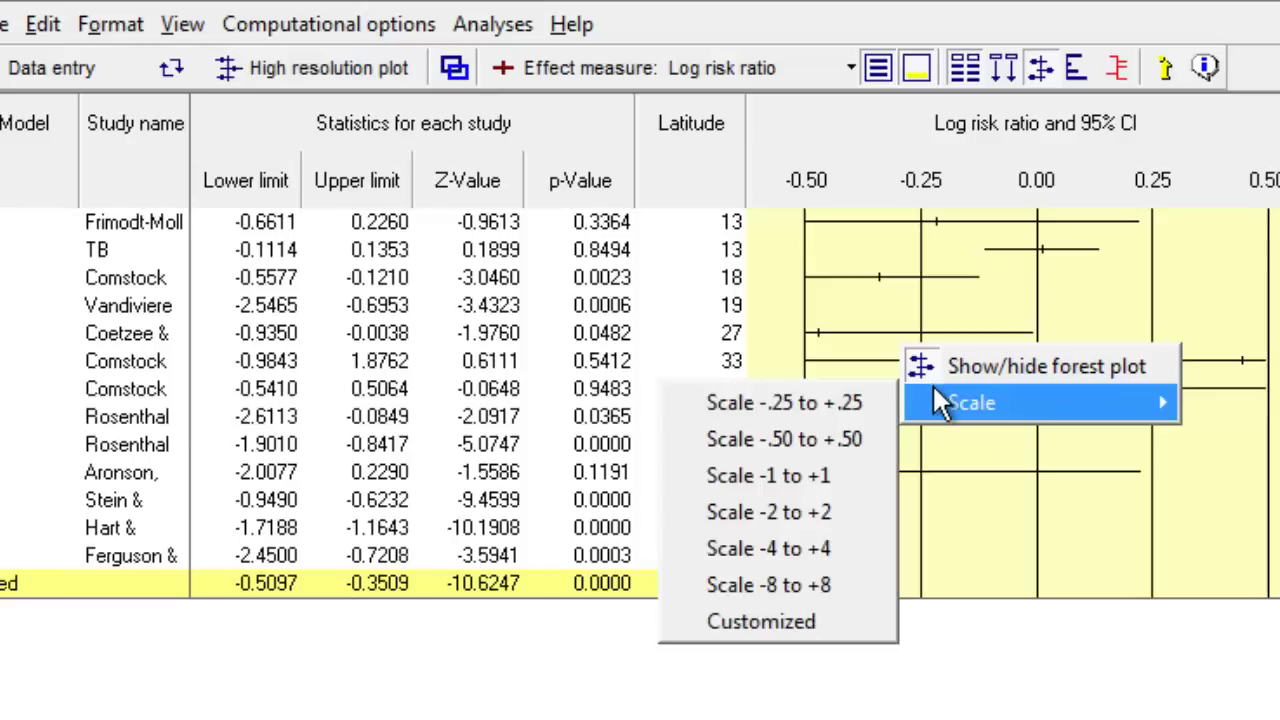
pyautogui.click(812, 548)
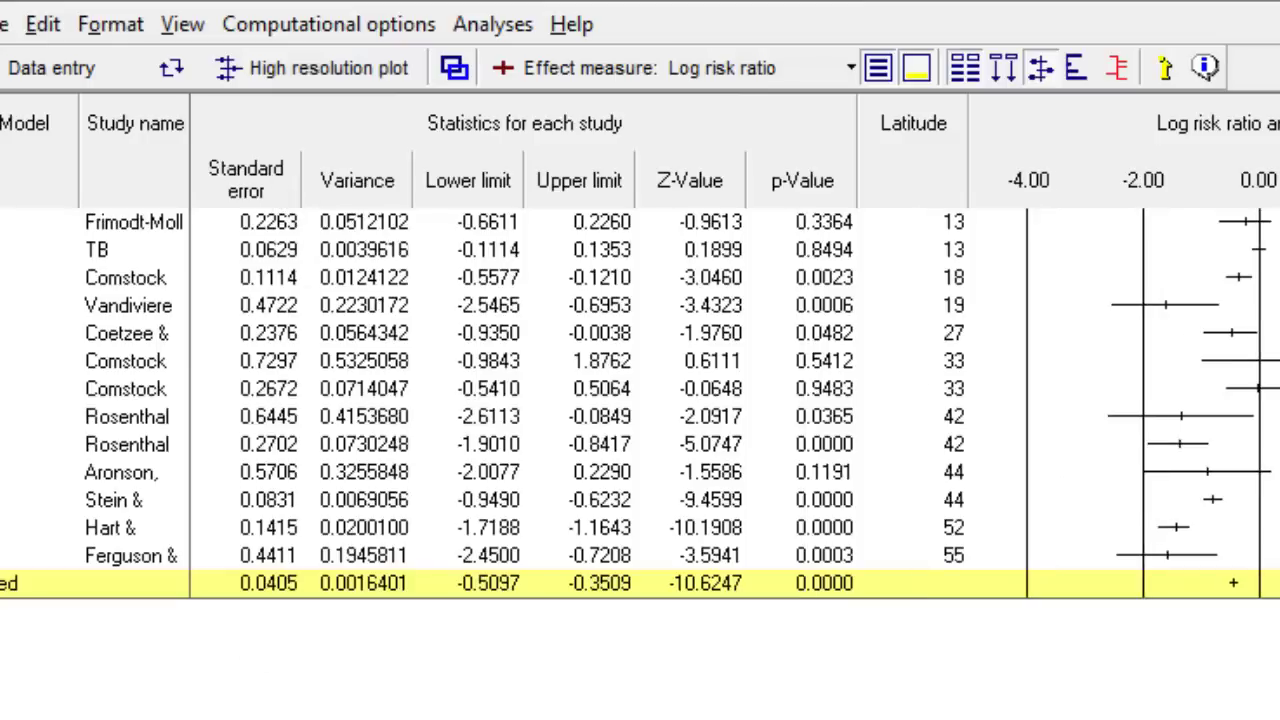
pyautogui.rightClick(268, 182)
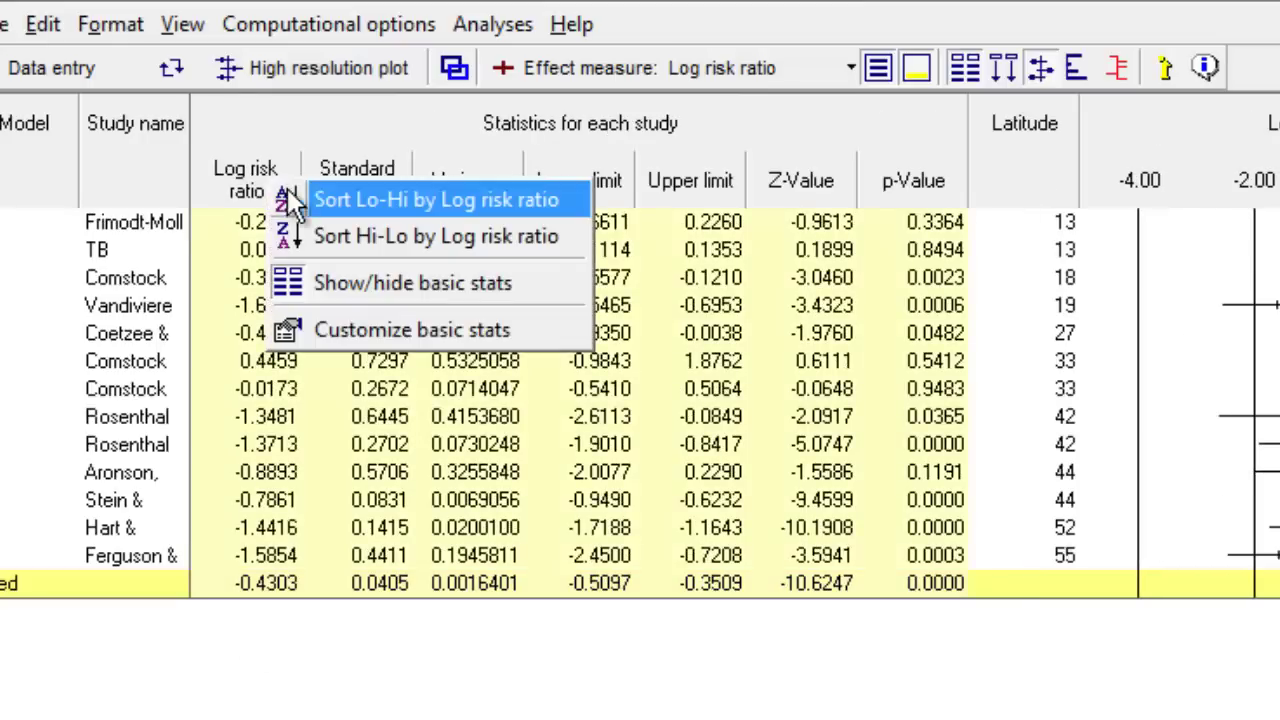
pyautogui.click(305, 196)
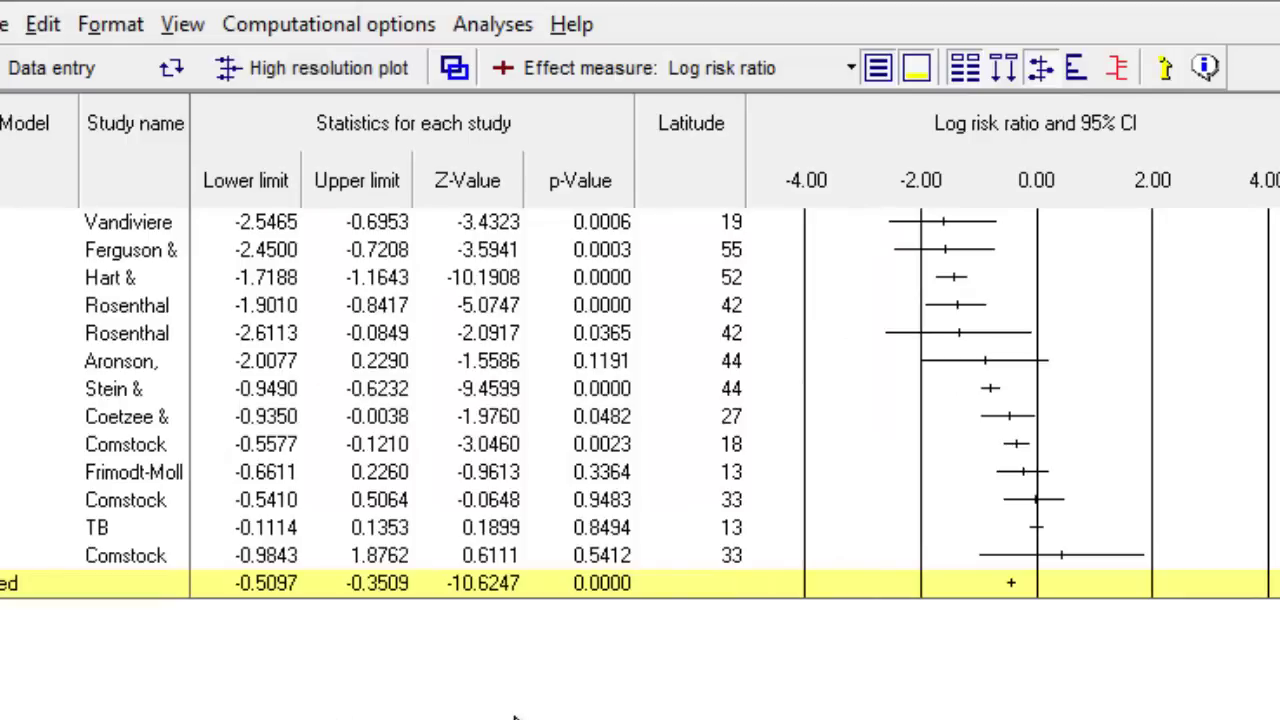
# Step: Change the effect measure to Risk ratio and sort the studies from low to high by risk ratio
pyautogui.click(848, 68)
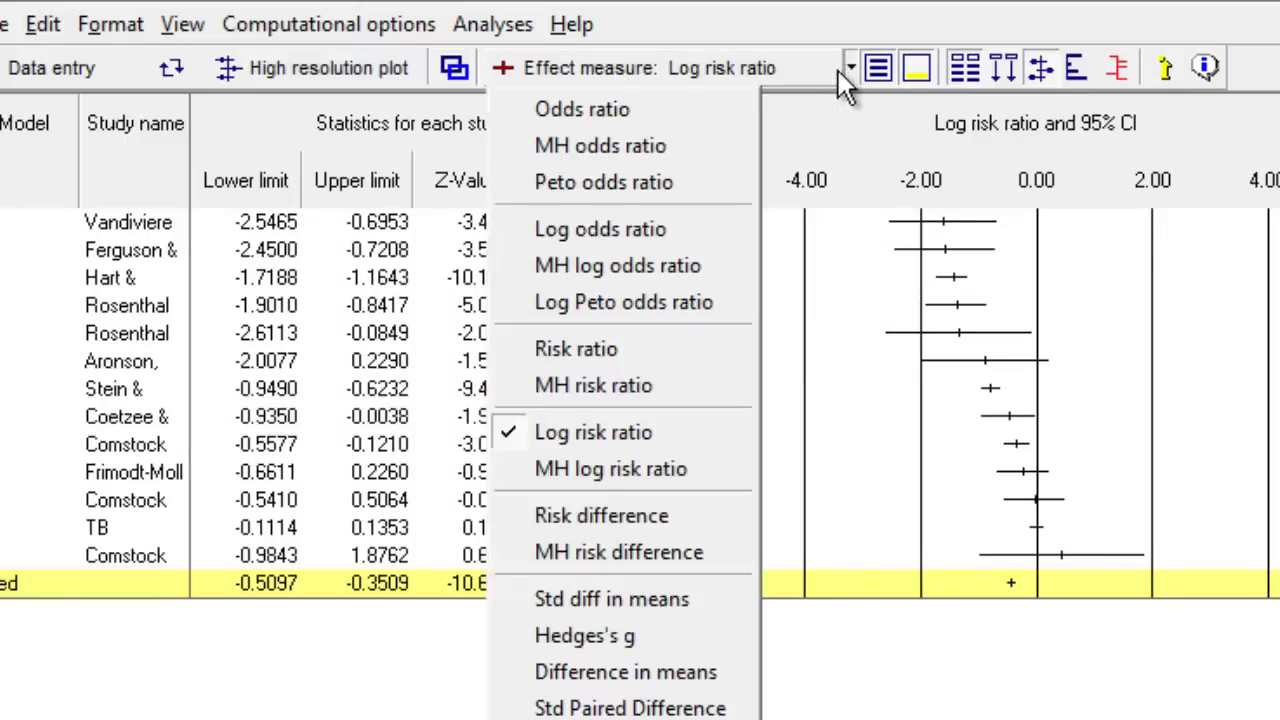
pyautogui.click(691, 345)
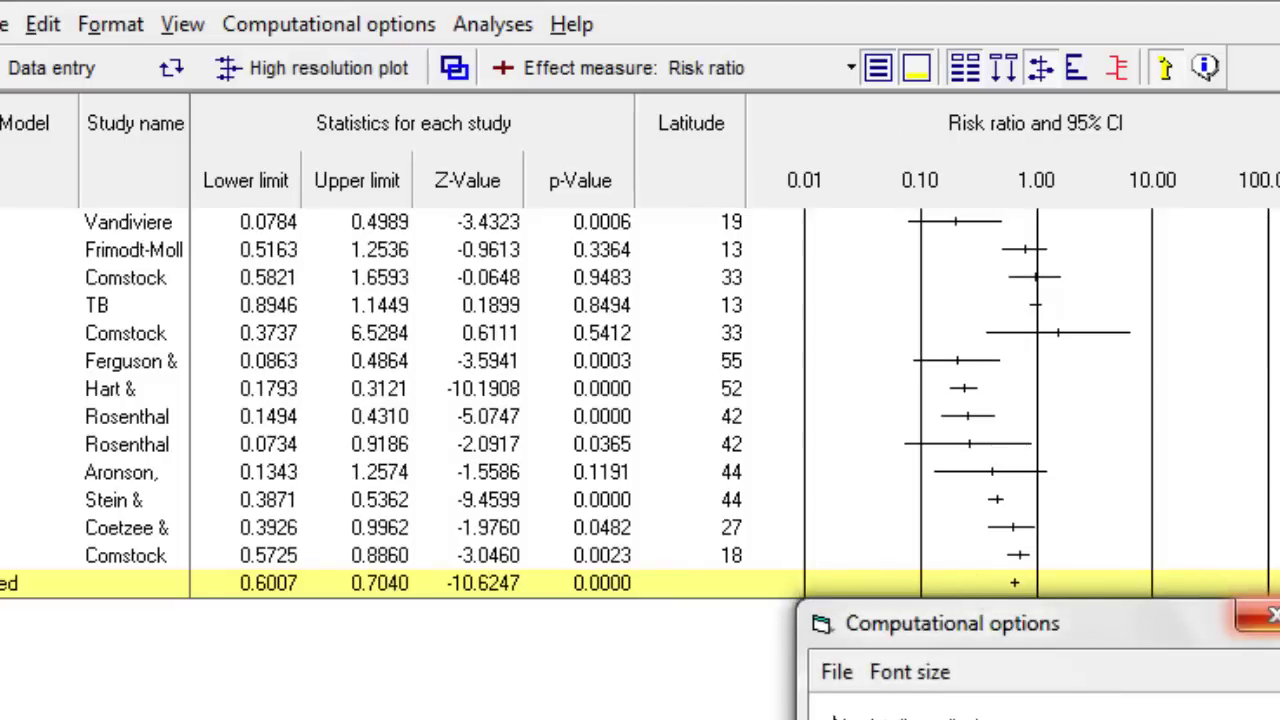
pyautogui.click(1262, 614)
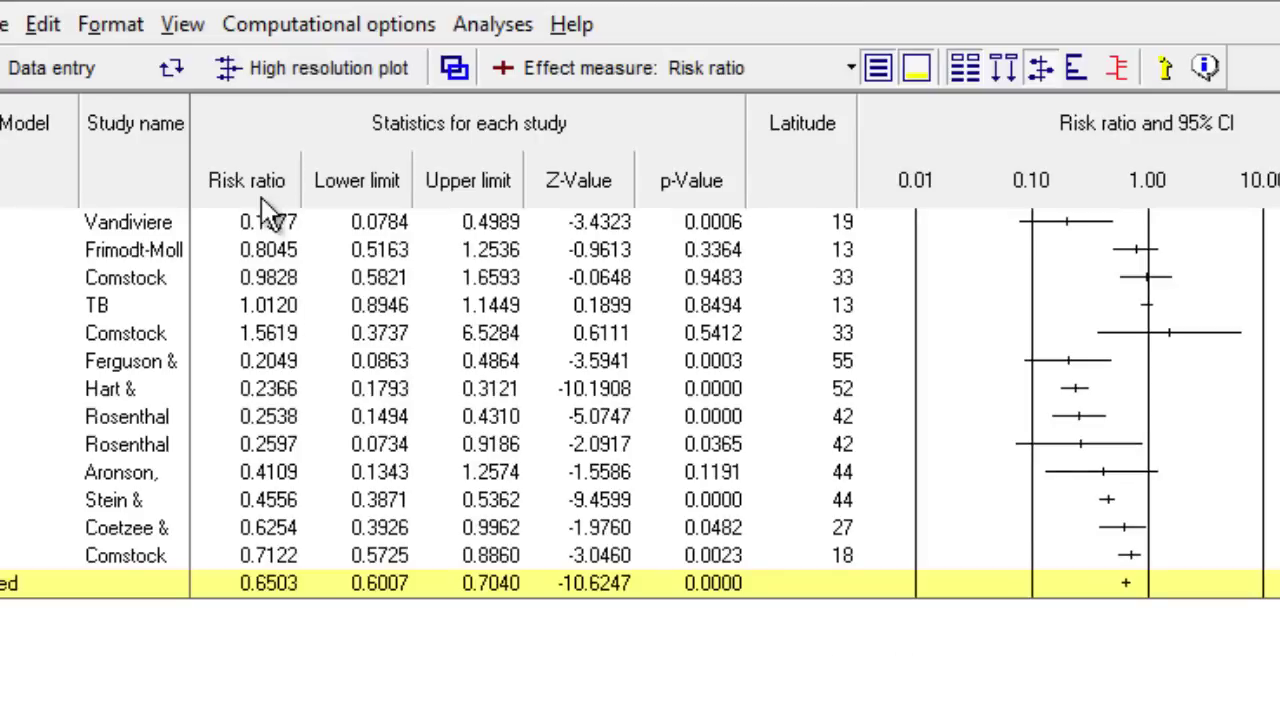
pyautogui.rightClick(262, 200)
pyautogui.click(306, 219)
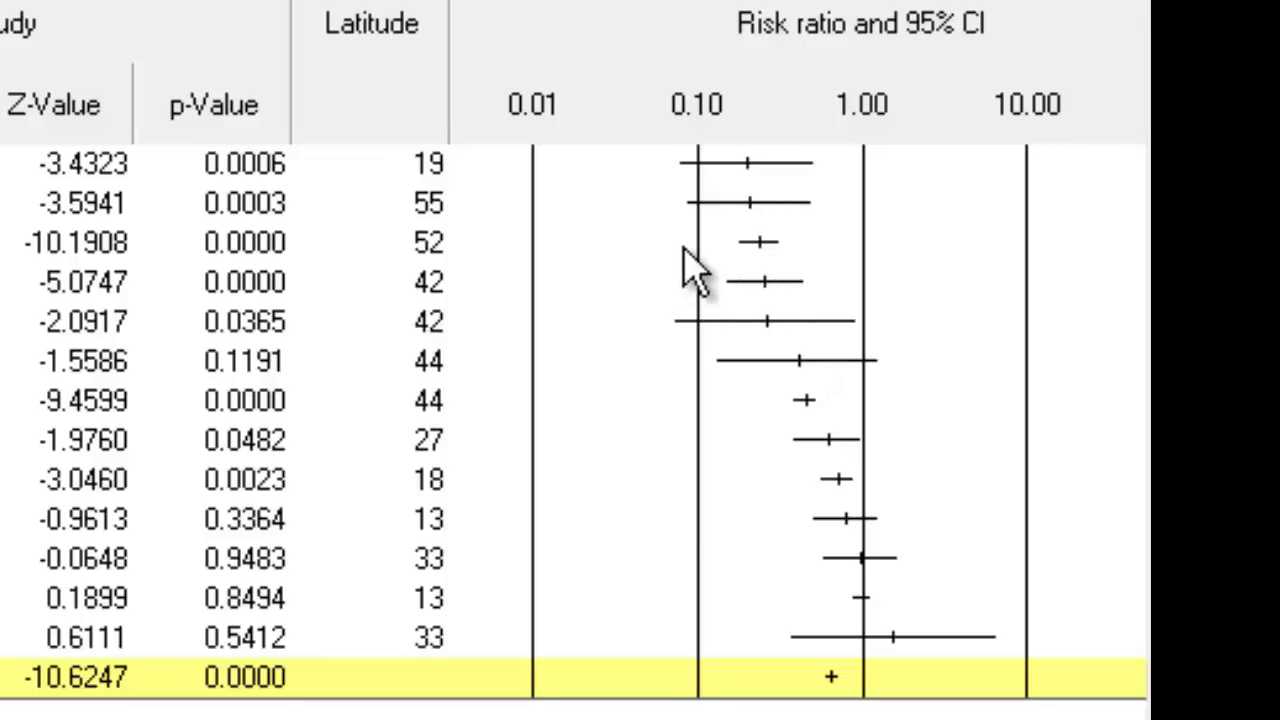
# Step: Sort the studies from low to high by latitude and start the Meta regression 2 analysis
pyautogui.rightClick(388, 116)
pyautogui.click(505, 150)
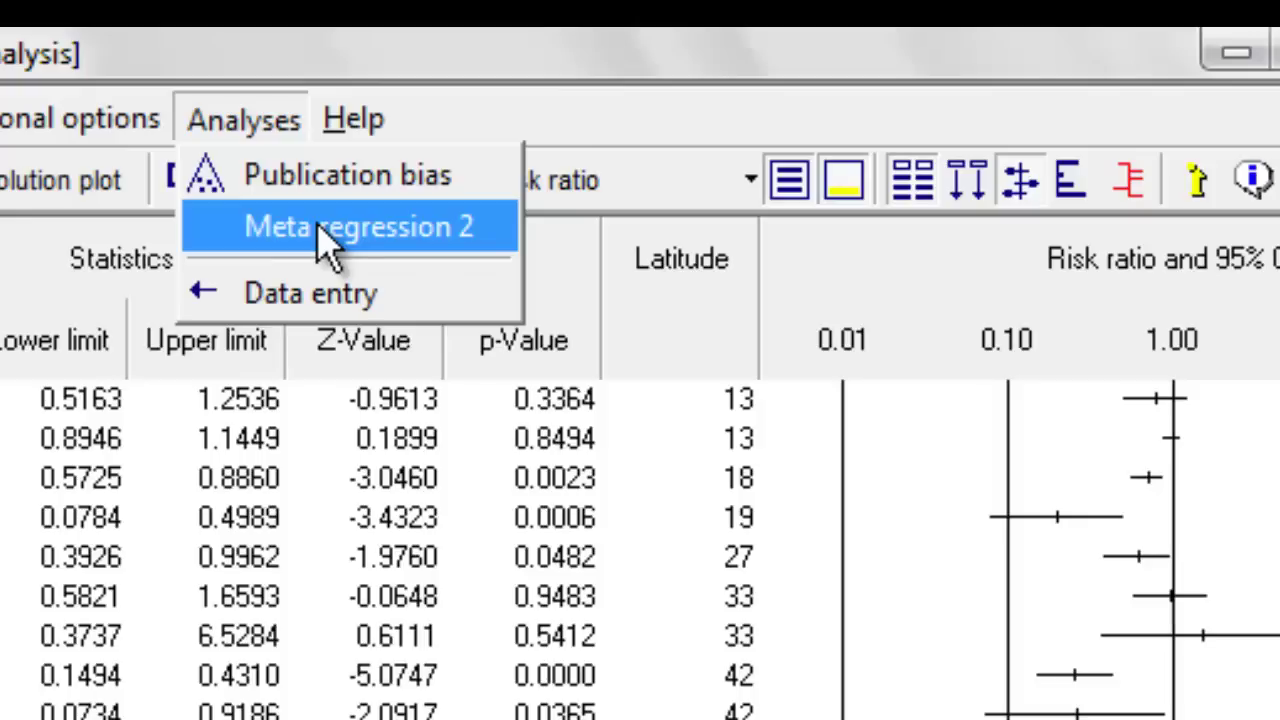
pyautogui.click(318, 226)
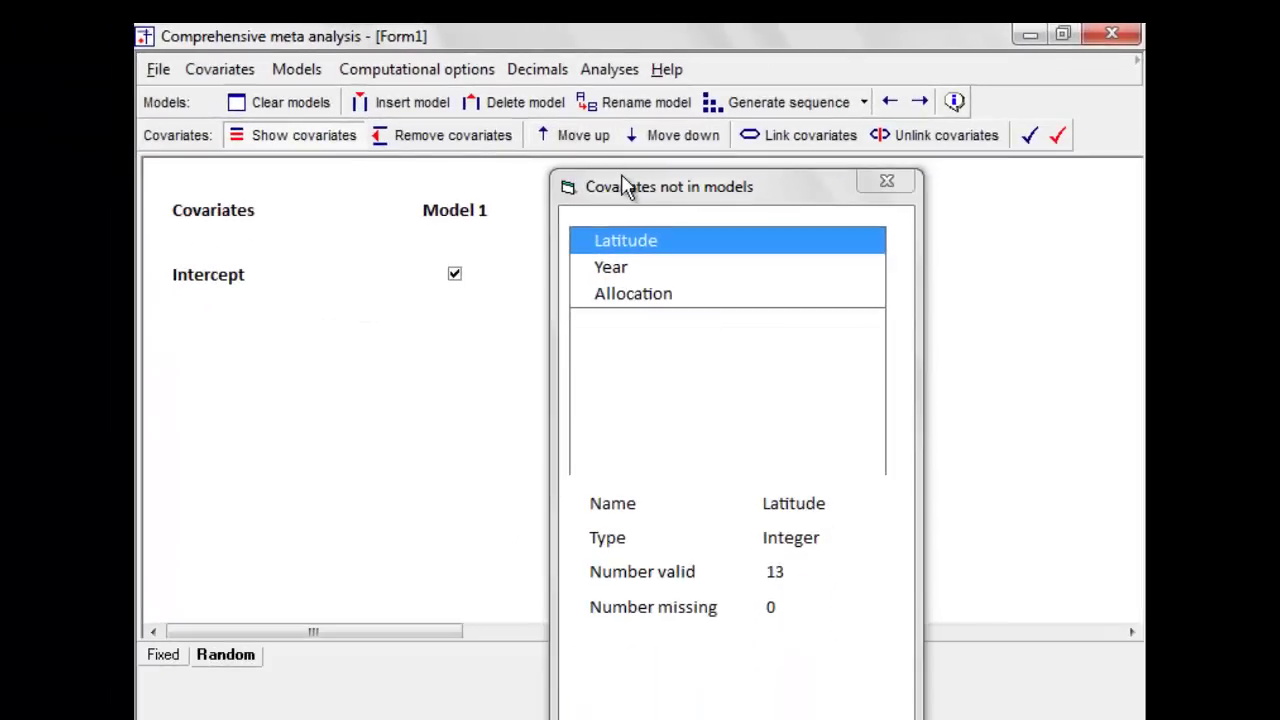
pyautogui.moveTo(640, 188); pyautogui.dragTo(714, 148)
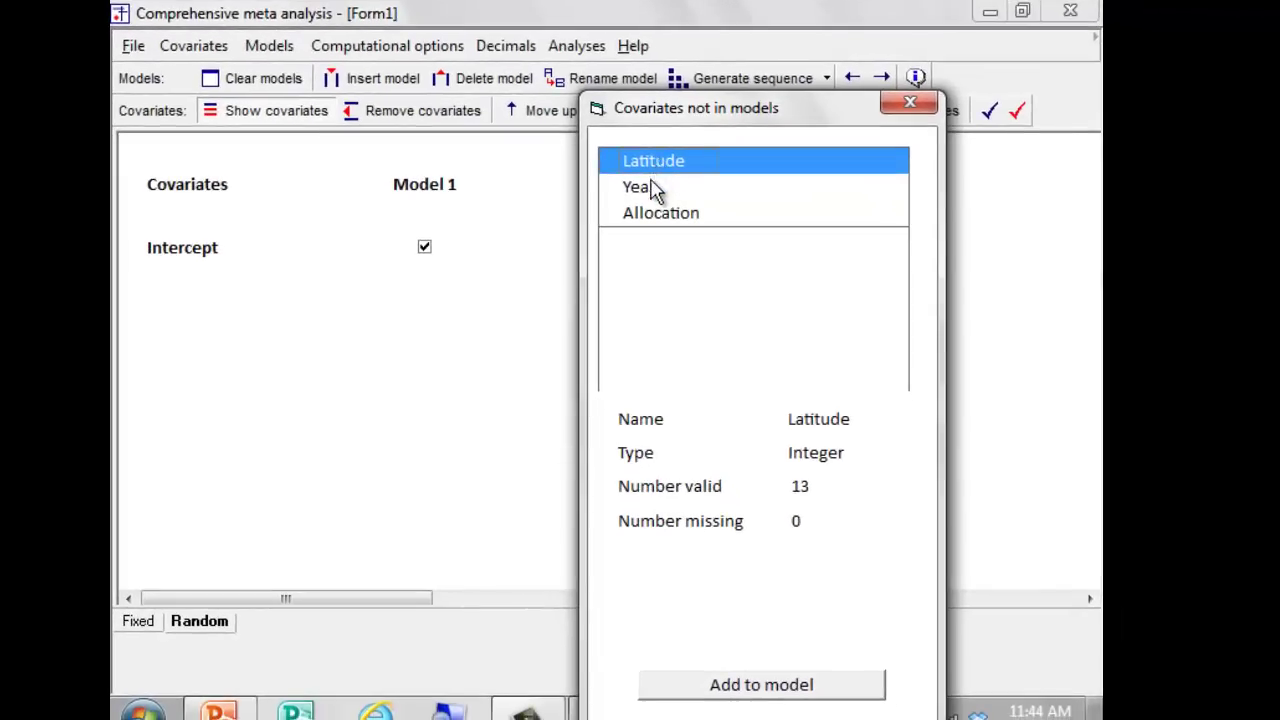
# Step: Examine the type and the valid and missing data details of the Latitude, Year and Allocation covariates
pyautogui.click(651, 189)
pyautogui.click(652, 213)
pyautogui.click(648, 166)
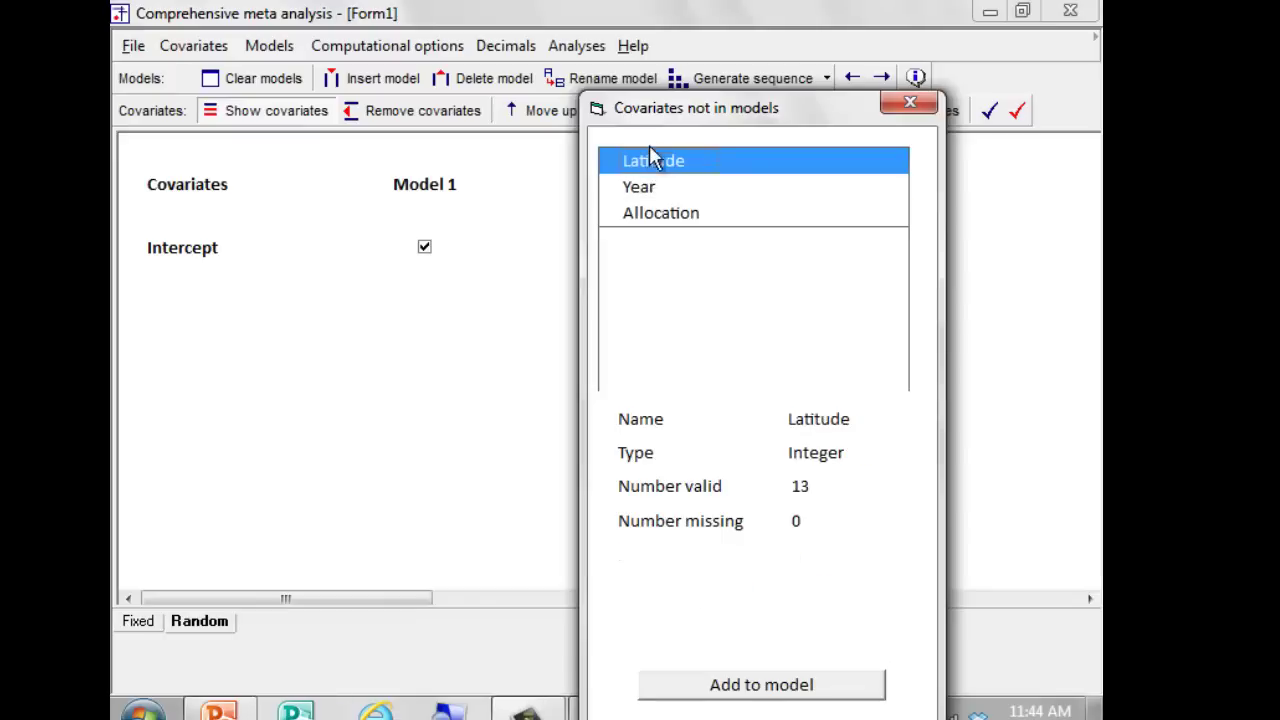
pyautogui.moveTo(660, 126); pyautogui.dragTo(643, 106)
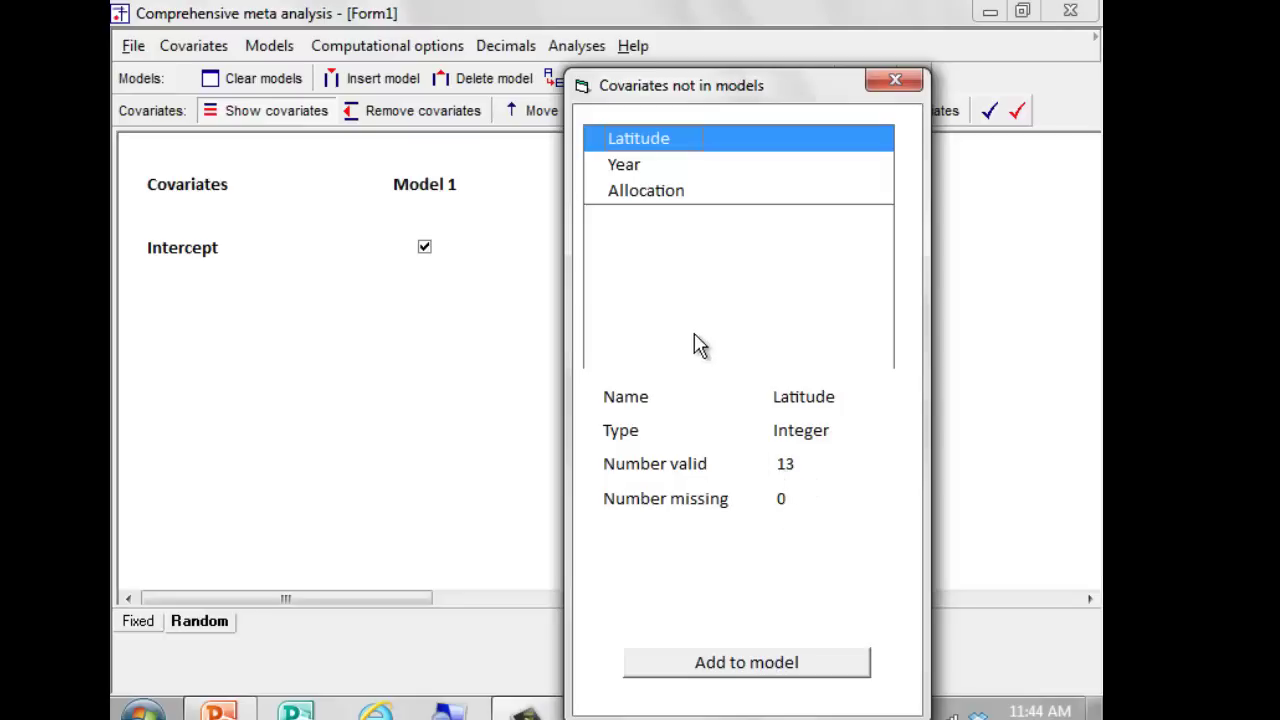
pyautogui.click(638, 168)
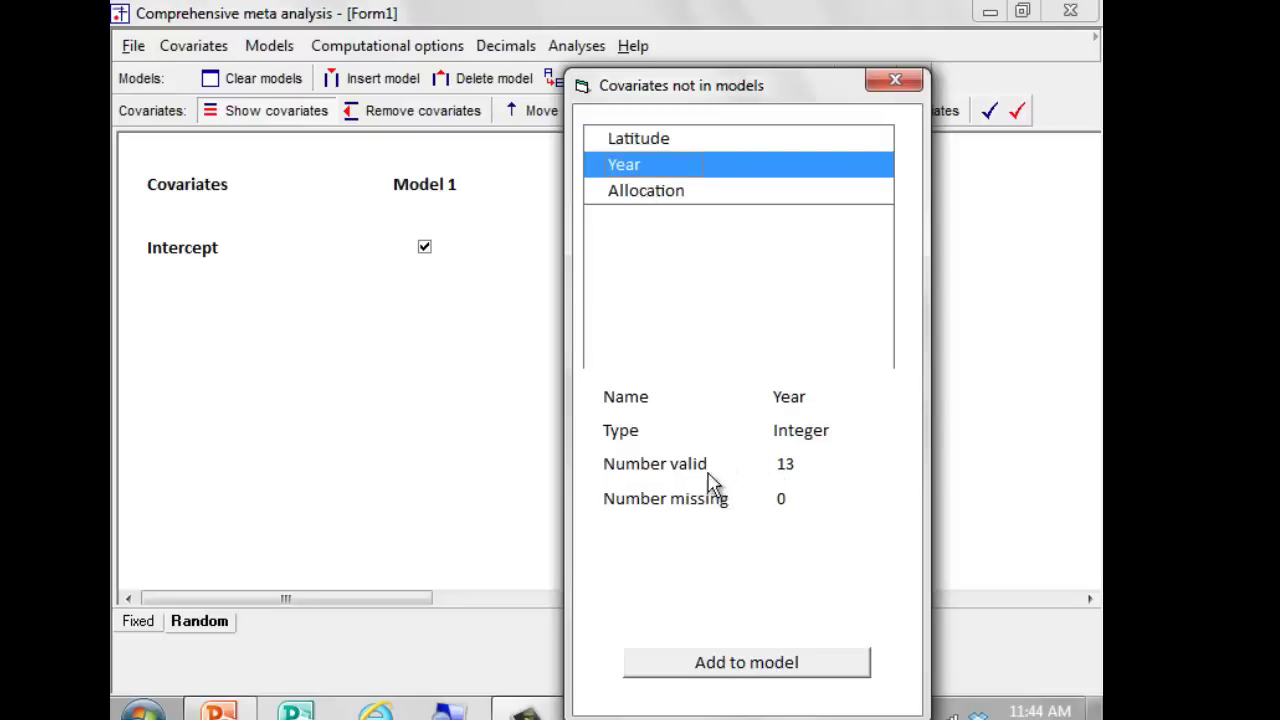
pyautogui.click(637, 195)
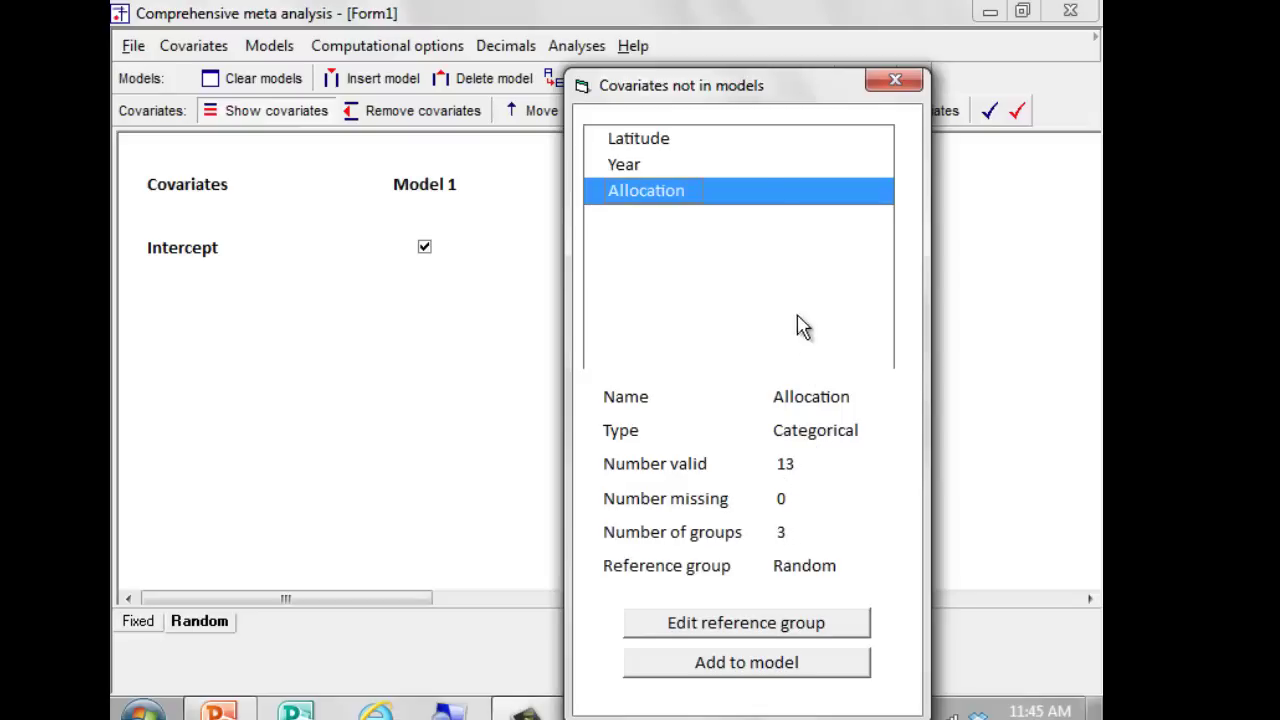
pyautogui.click(648, 155)
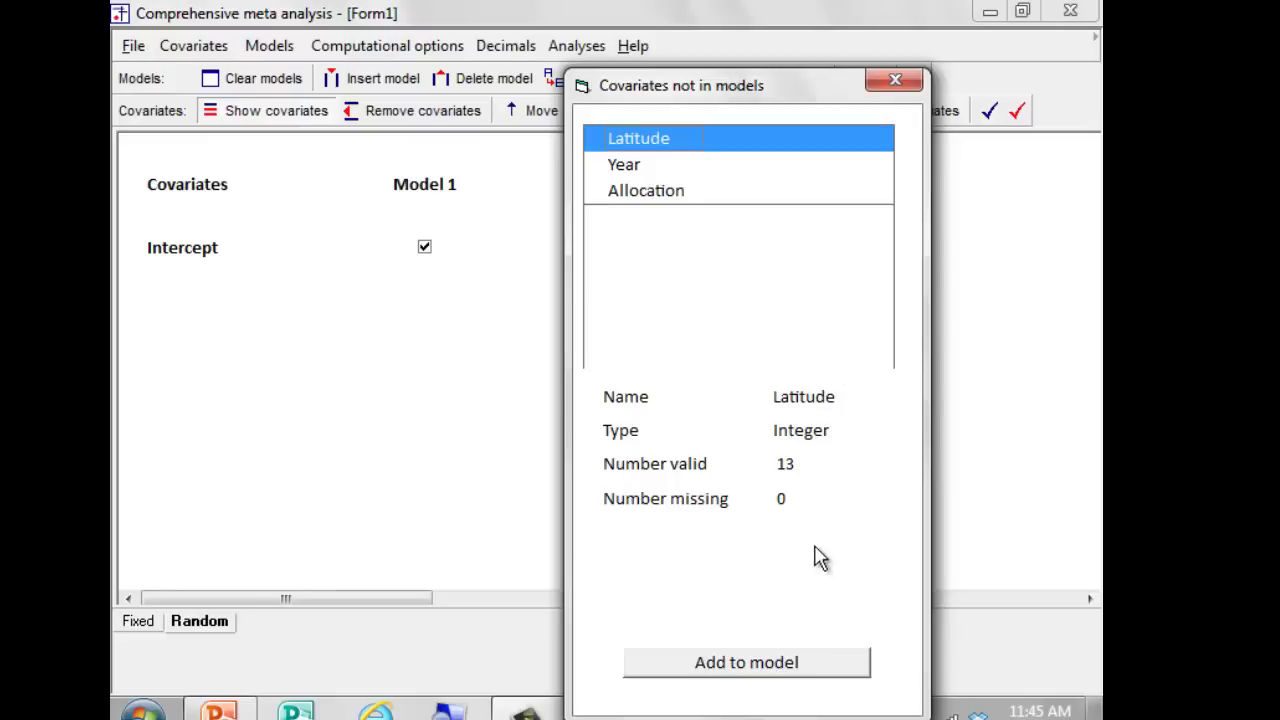
# Step: Add the Latitude covariate to the covariate list and include it in Model 1
pyautogui.click(808, 665)
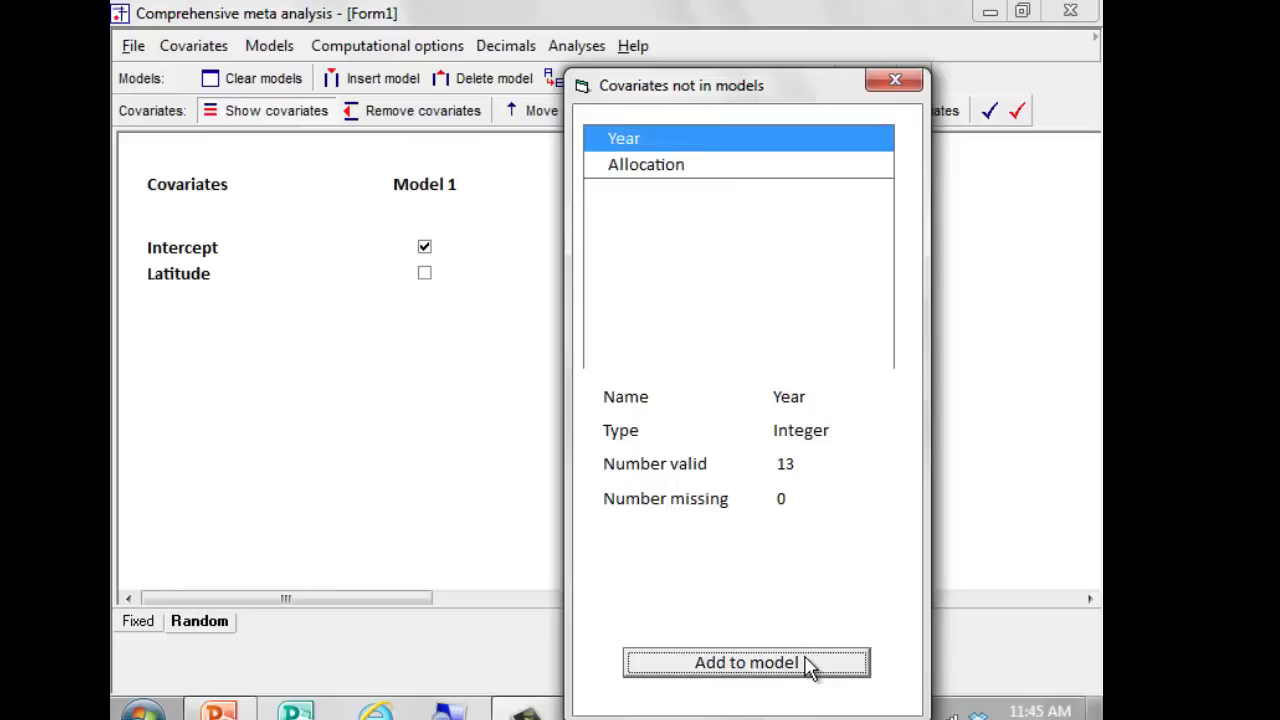
pyautogui.click(885, 80)
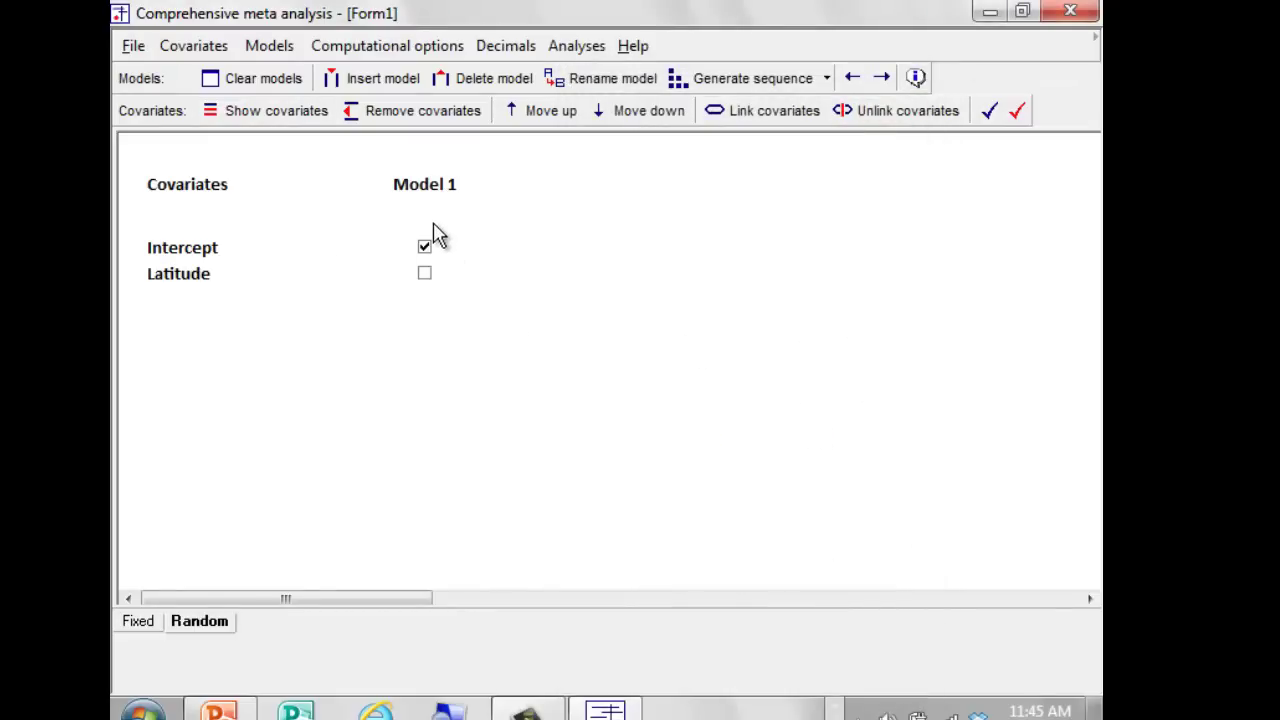
pyautogui.click(426, 275)
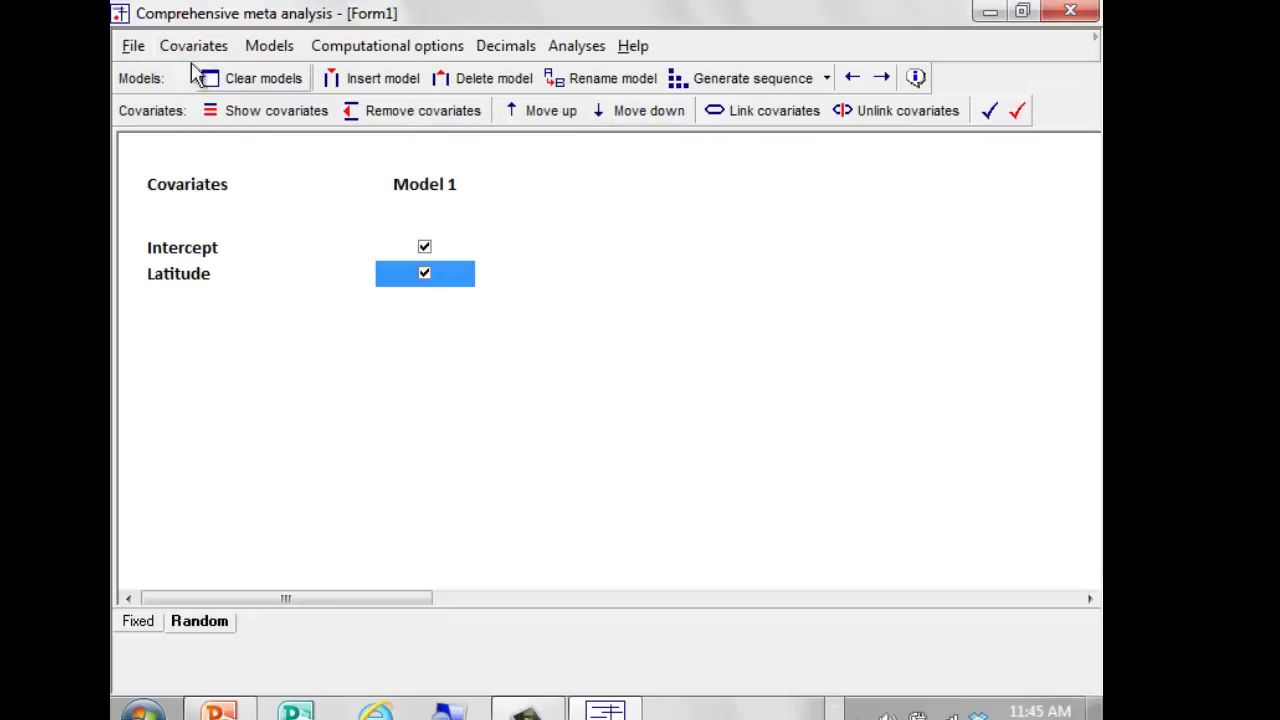
# Step: Run the regression for Model 1 with the intercept and Latitude
pyautogui.click(136, 48)
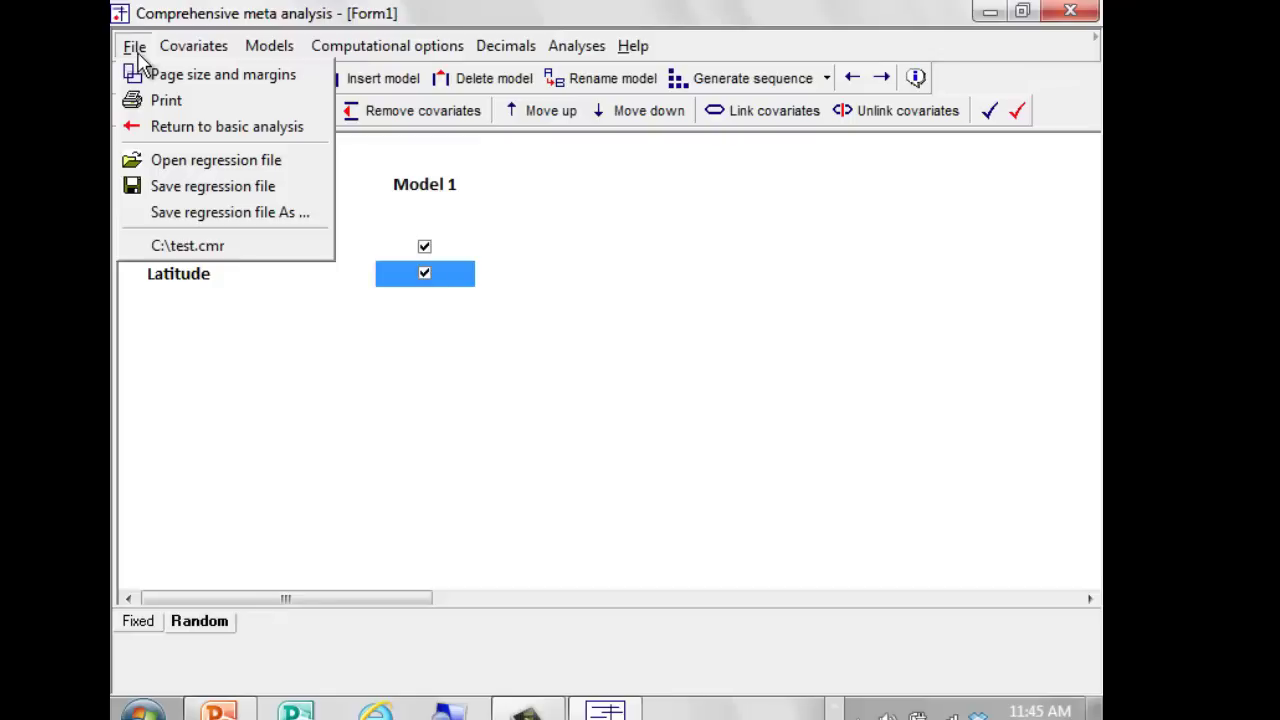
pyautogui.moveTo(195, 52)
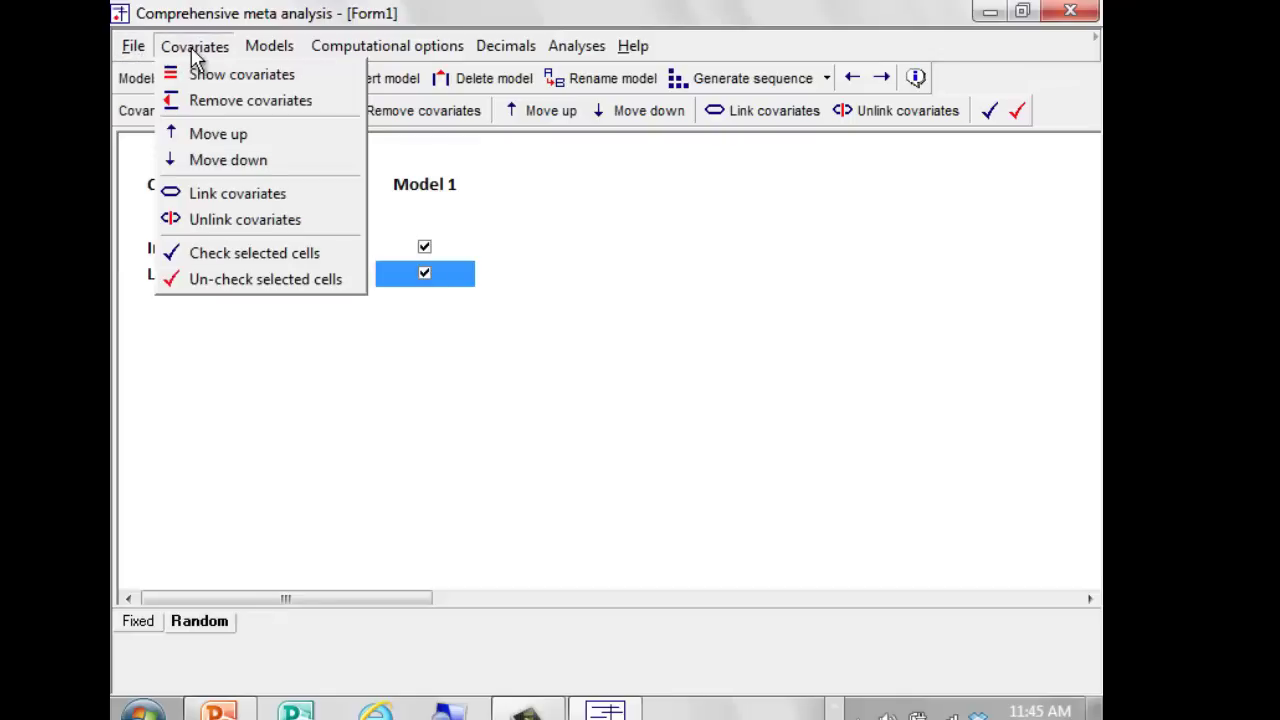
pyautogui.moveTo(255, 52)
pyautogui.moveTo(343, 50)
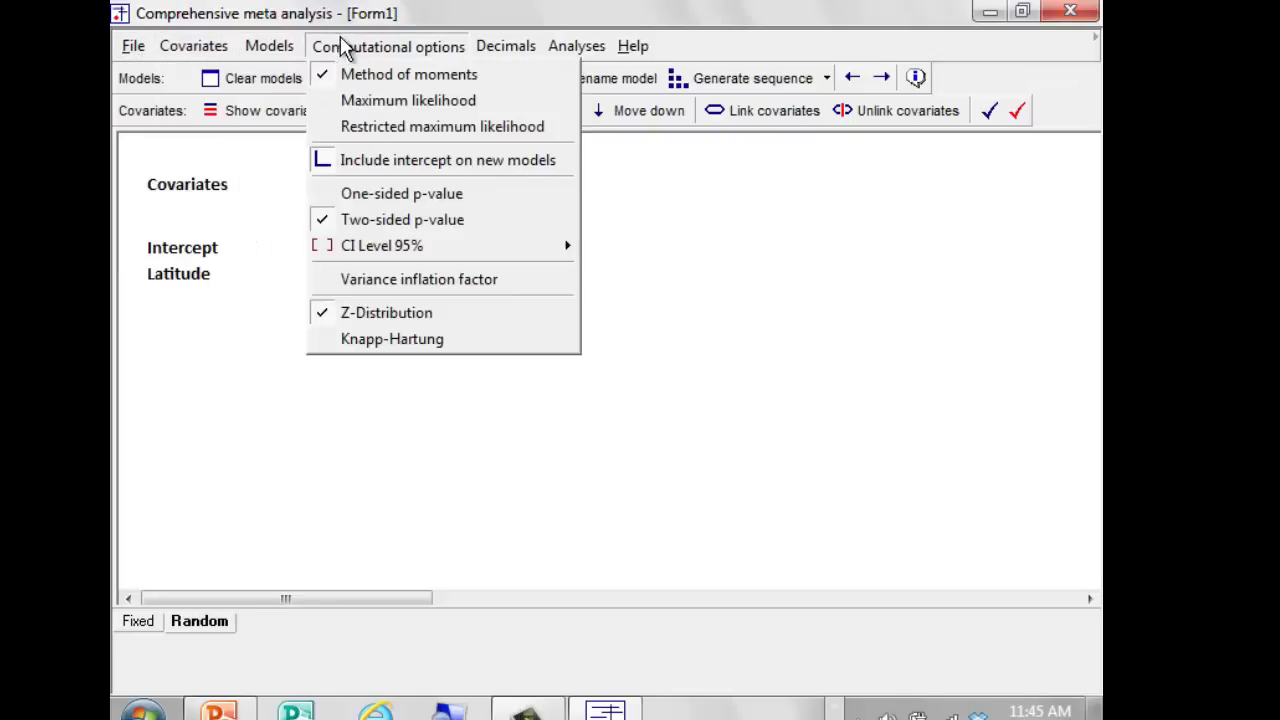
pyautogui.moveTo(560, 60)
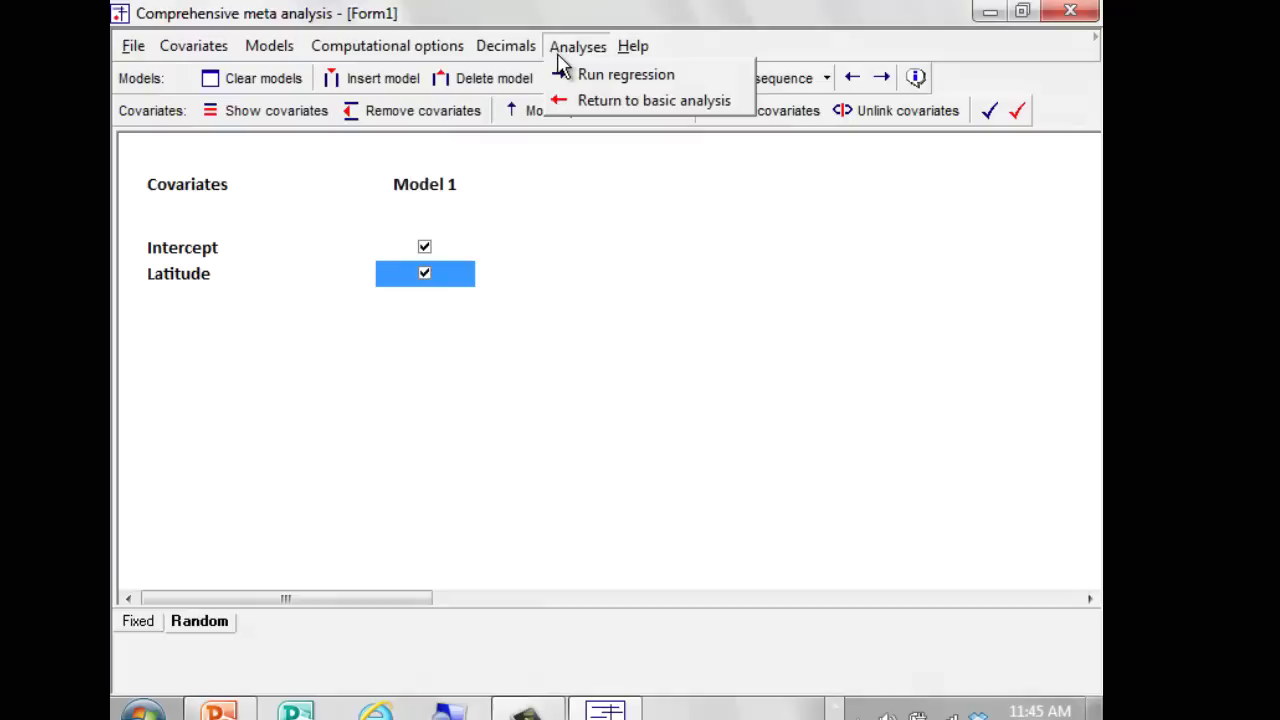
pyautogui.click(613, 74)
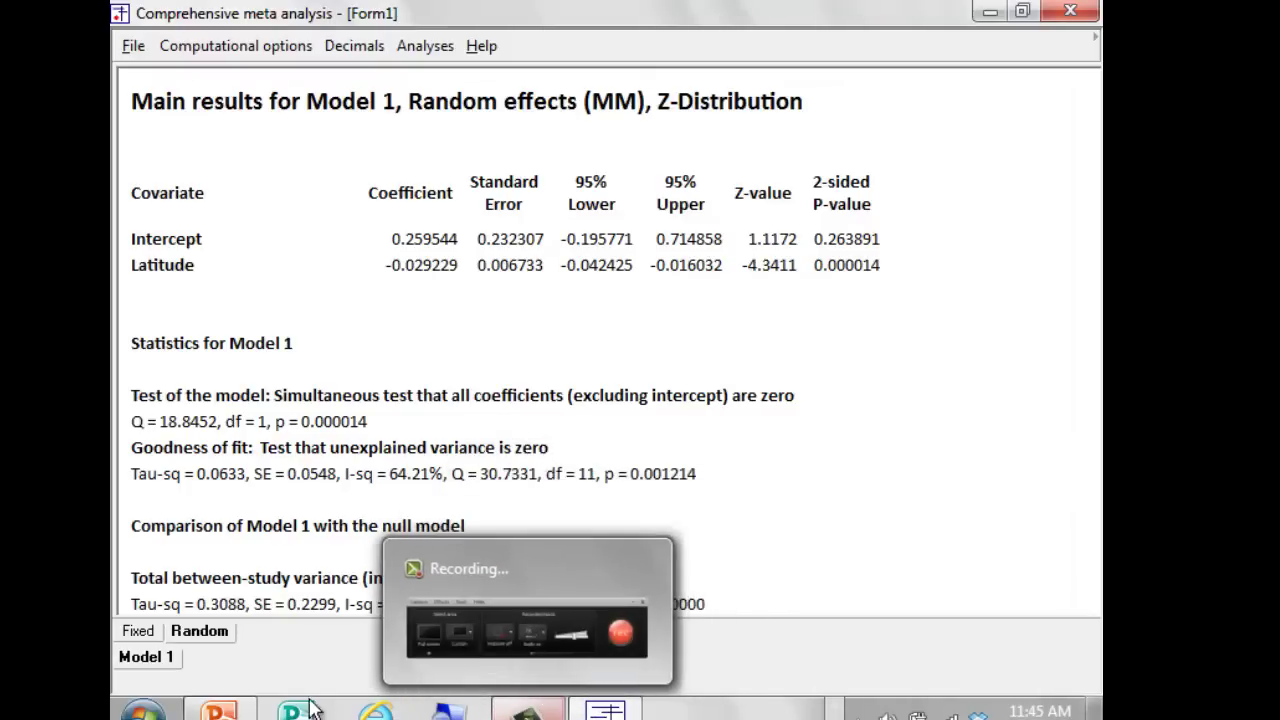
# Step: Switch to the Combined.pptx presentation in PowerPoint and view the Random-effects plot and Logic of R² slides
pyautogui.click(320, 668)
pyautogui.scroll(2, 505, 560)
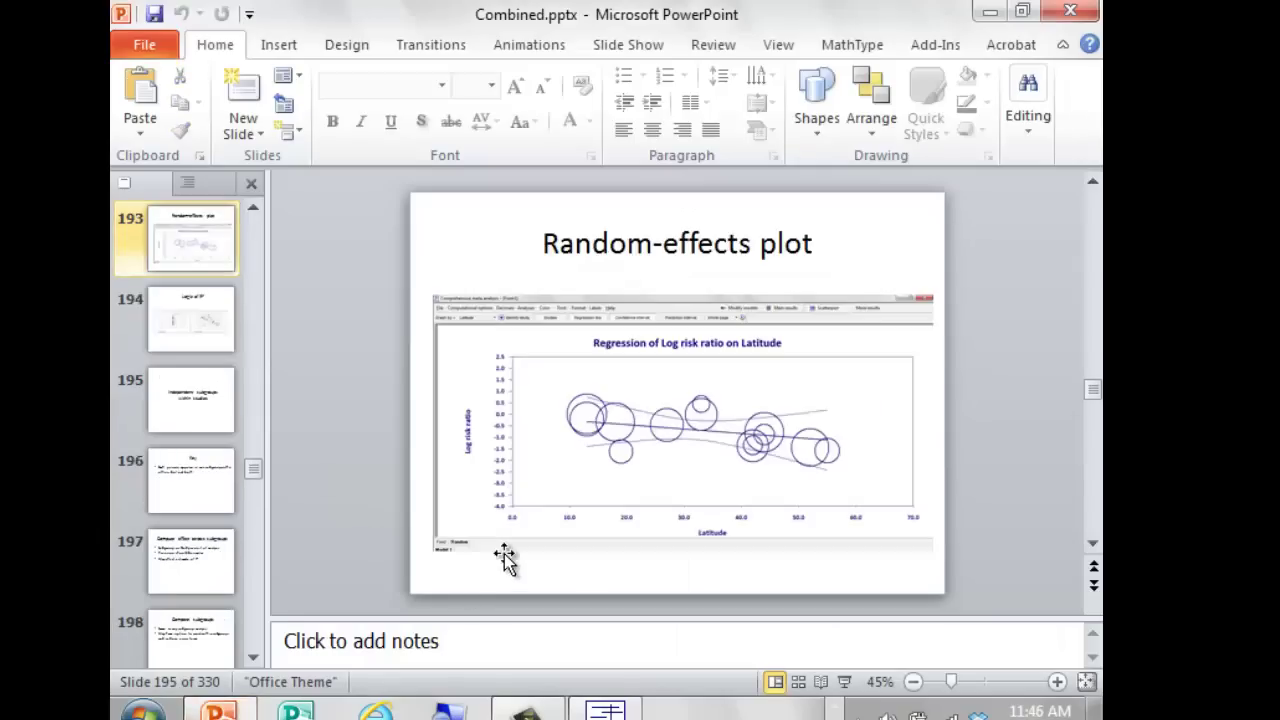
pyautogui.scroll(-1, 505, 560)
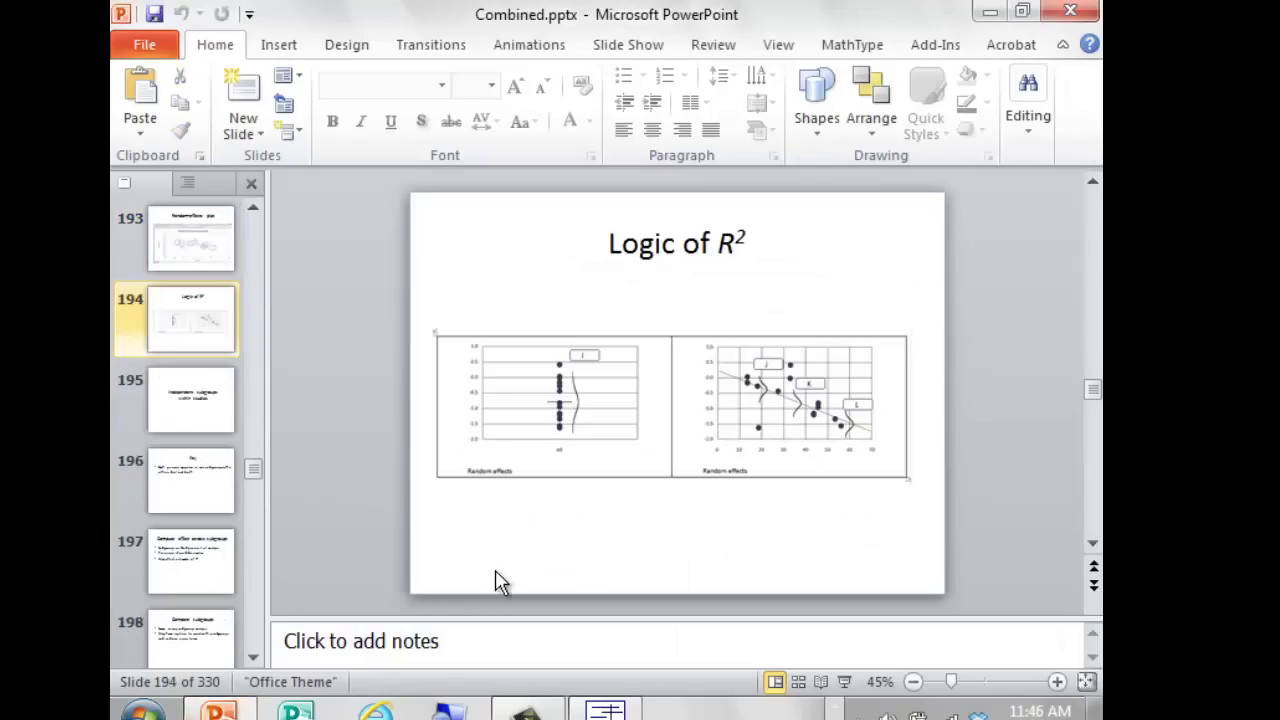
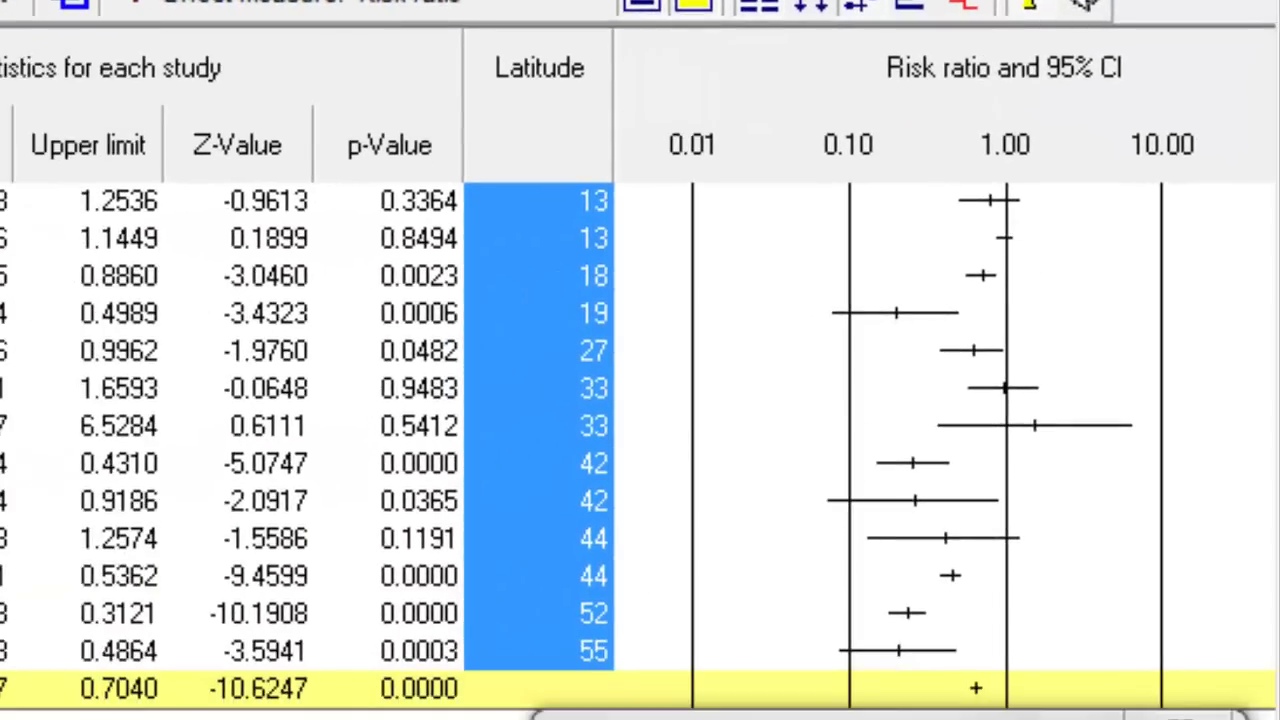
# Step: Sort the studies in the basic analysis from low to high by risk ratio
pyautogui.rightClick(3, 168)
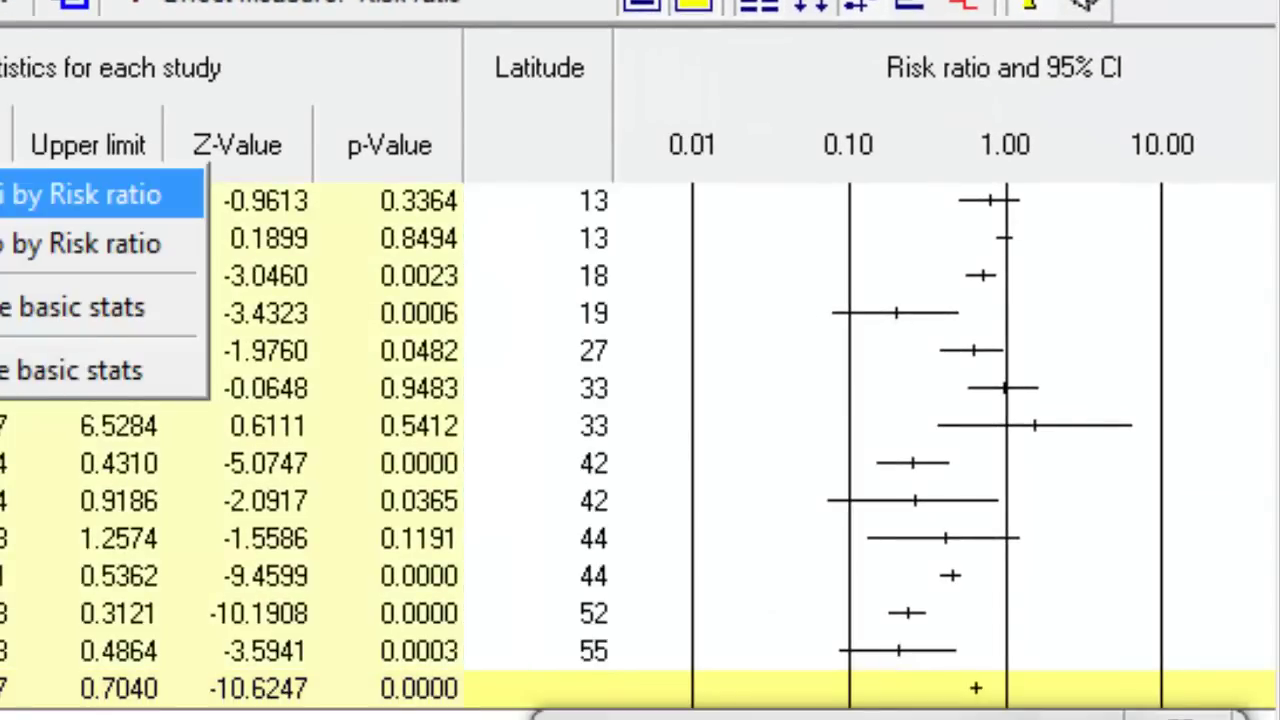
pyautogui.click(57, 183)
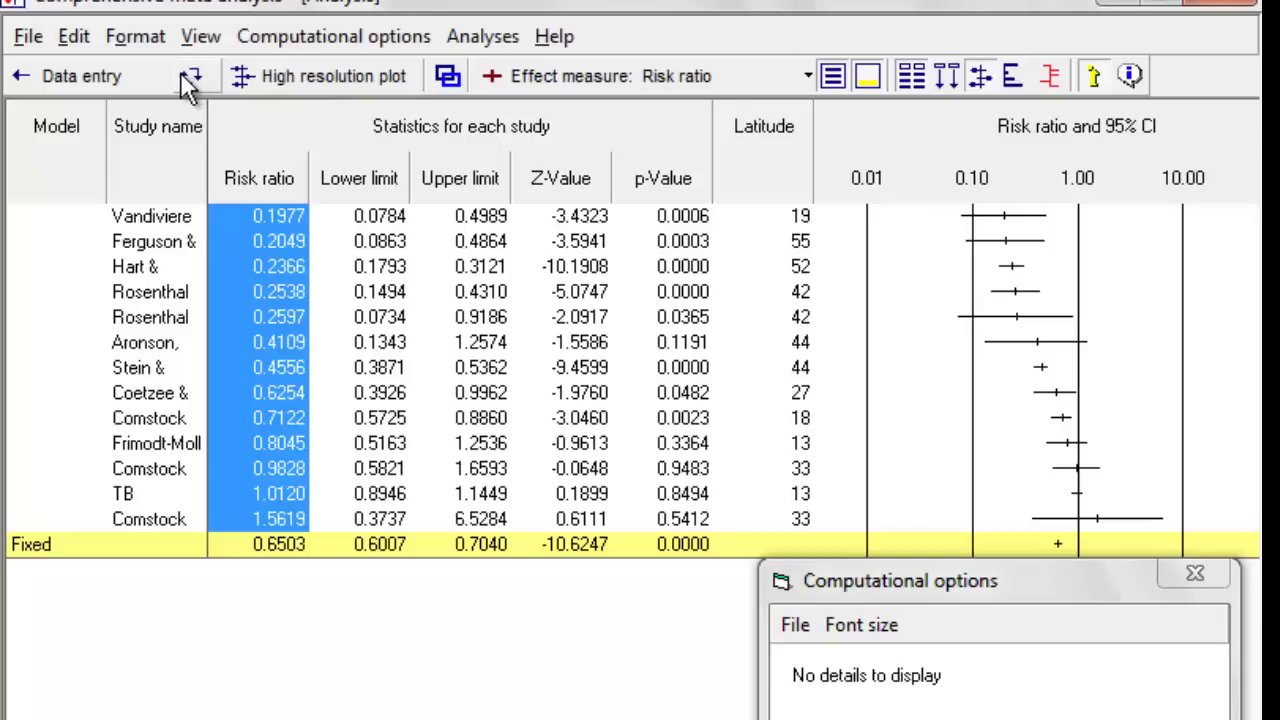
pyautogui.click(246, 128)
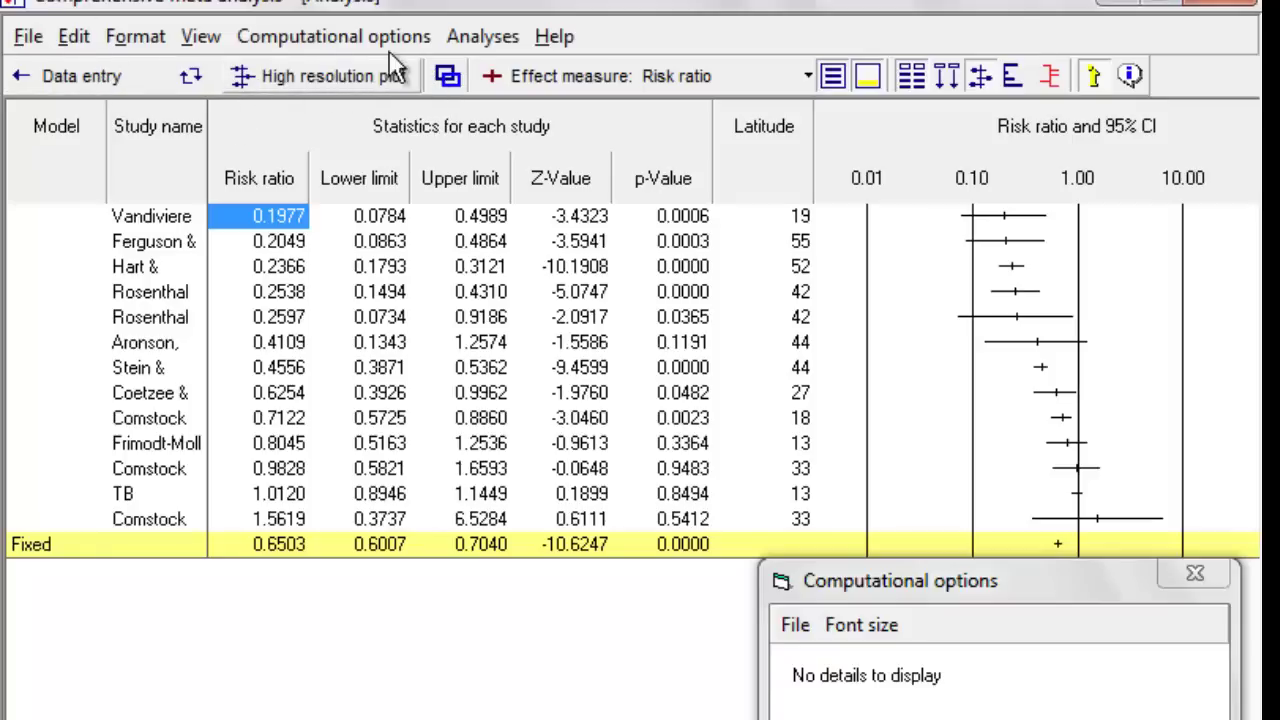
# Step: Start the Meta regression 2 analysis, include Latitude as a covariate in Model 1 and dismiss the list of unused covariates
pyautogui.click(482, 36)
pyautogui.click(485, 107)
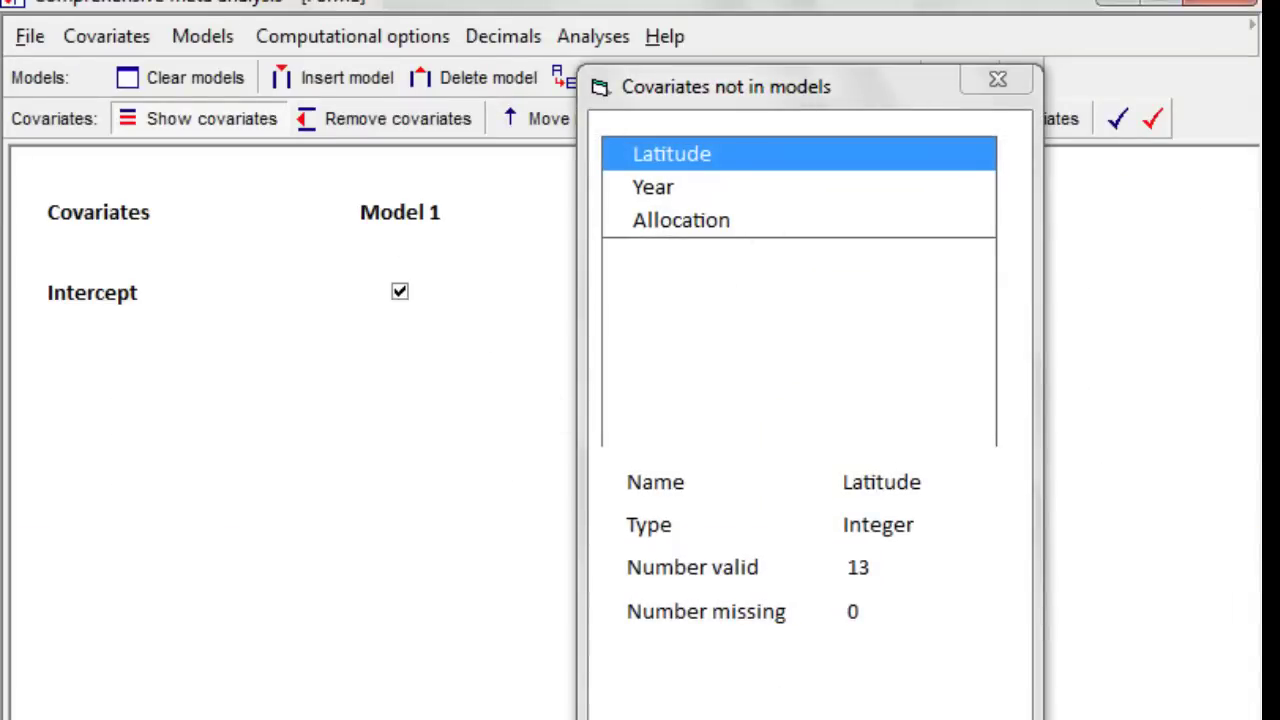
pyautogui.moveTo(670, 153); pyautogui.dragTo(491, 394)
pyautogui.click(400, 327)
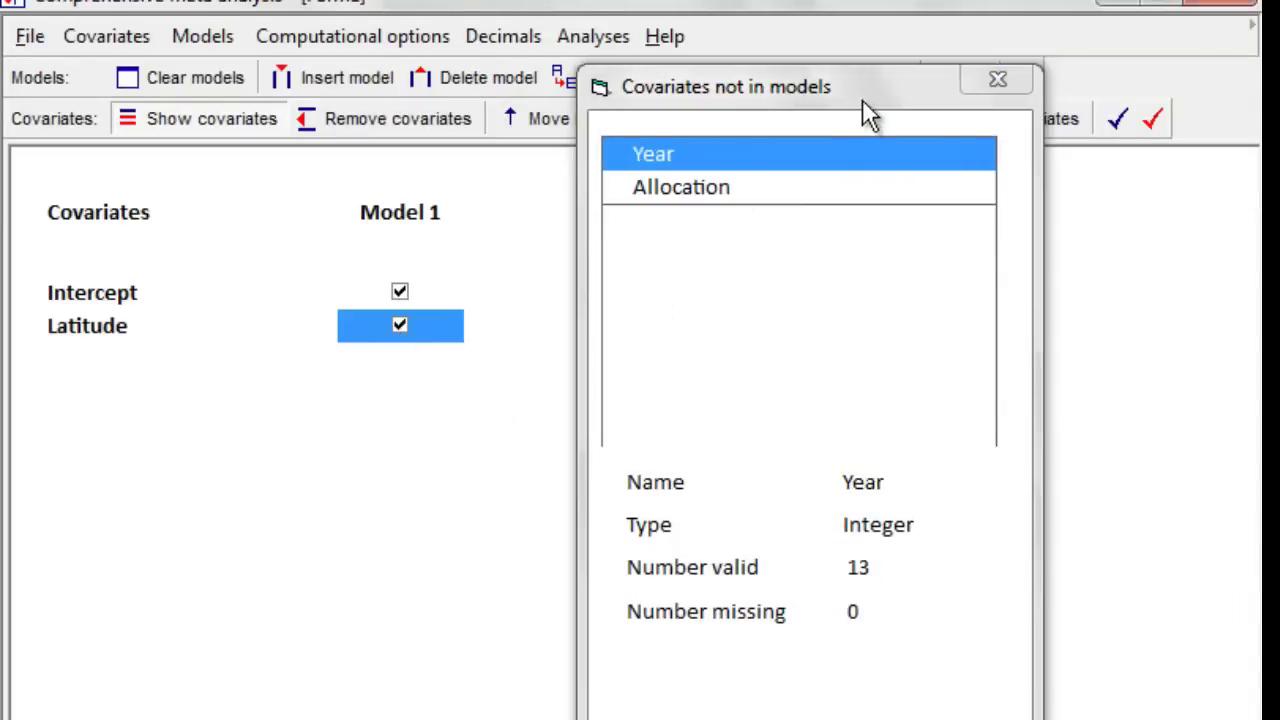
pyautogui.click(676, 72)
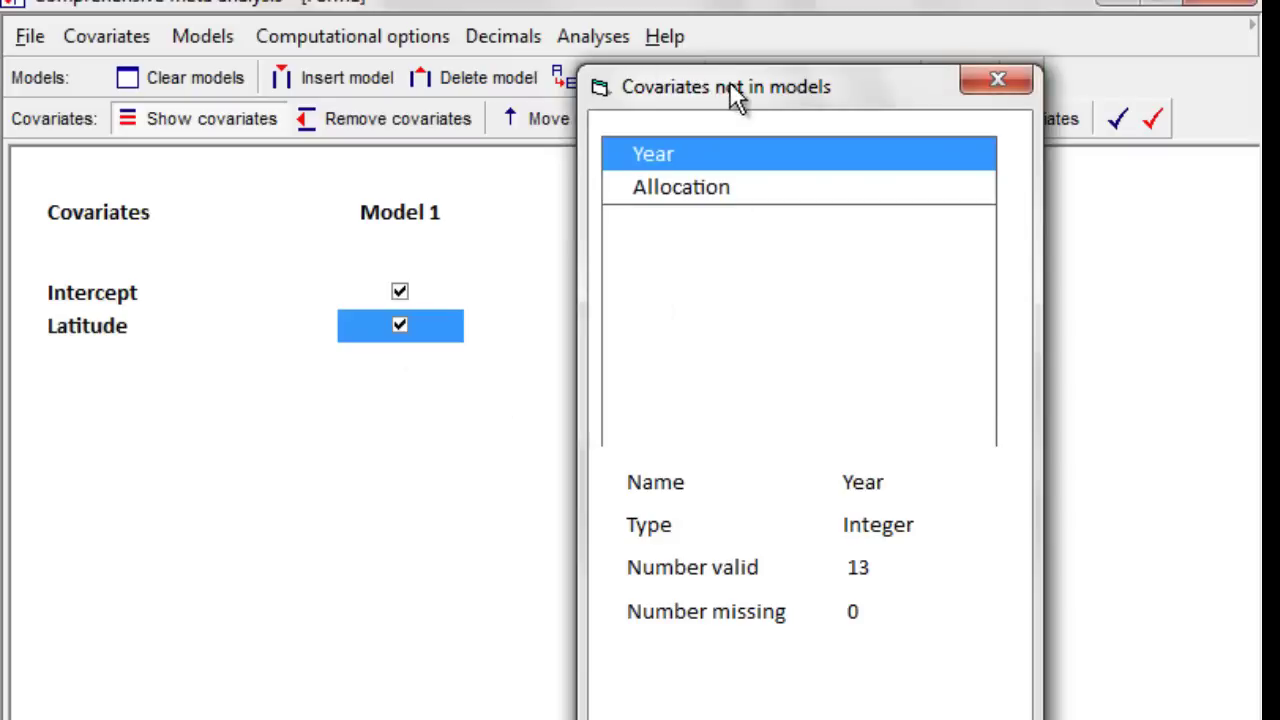
pyautogui.click(990, 82)
# Step: Run the regression and review the Model 1 statistics, including the comparison with the null model and the R-squared analog
pyautogui.click(605, 40)
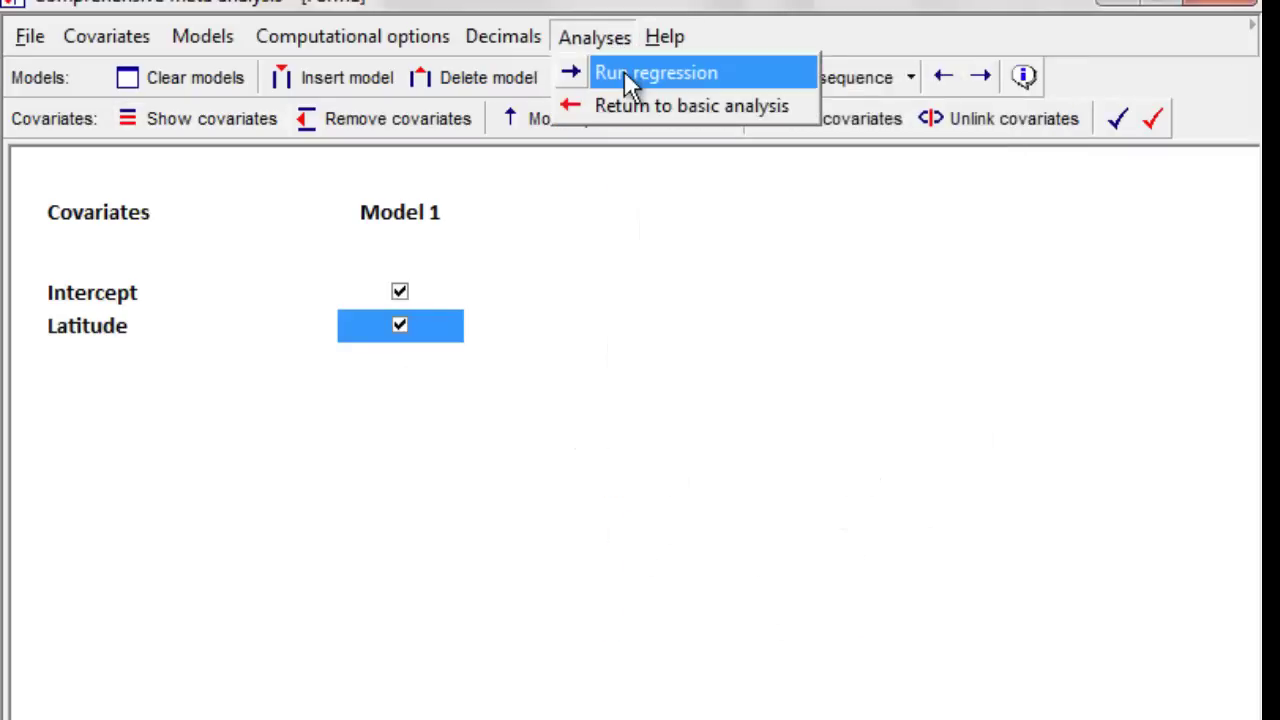
pyautogui.click(624, 72)
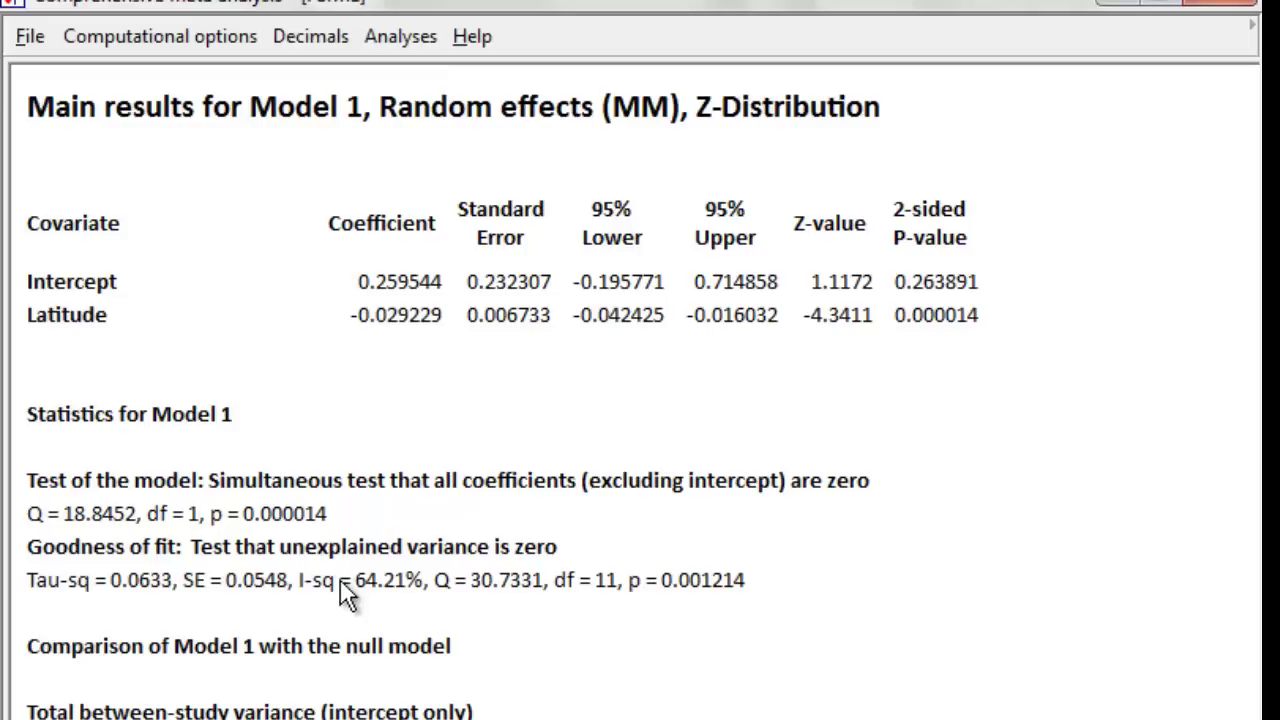
pyautogui.click(490, 650)
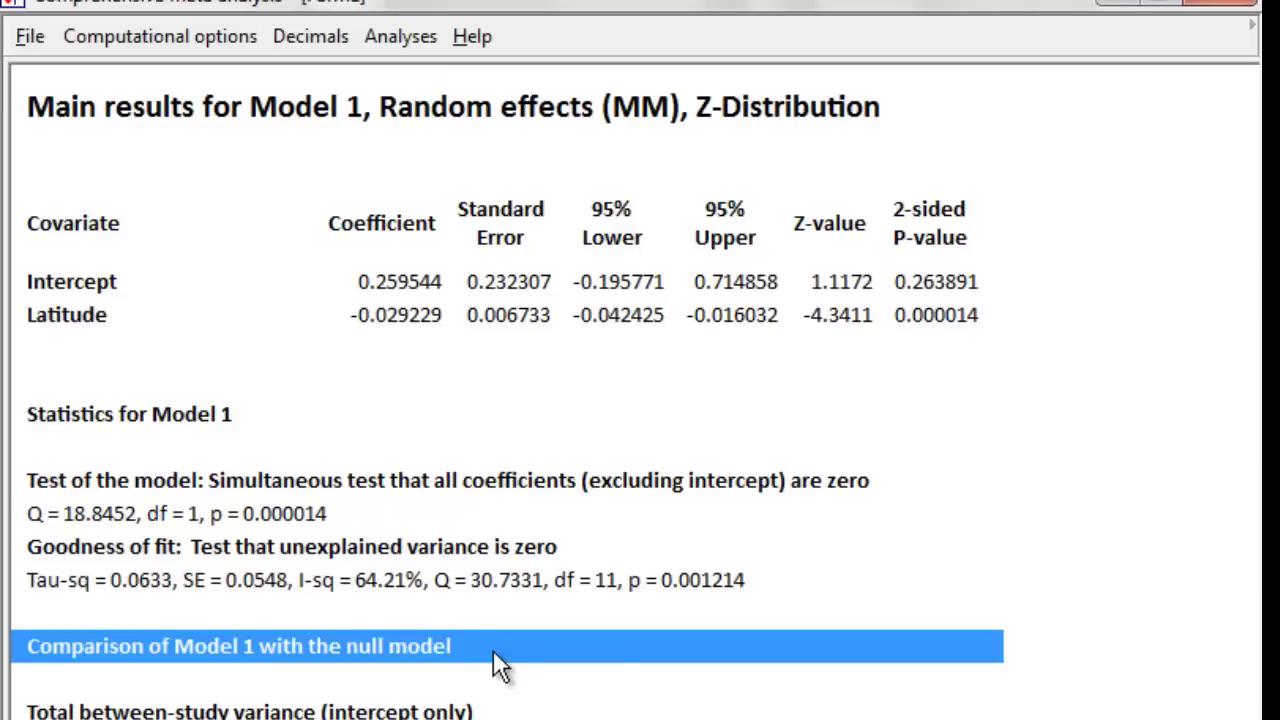
pyautogui.scroll(-3, 493, 650)
pyautogui.scroll(-1, 493, 650)
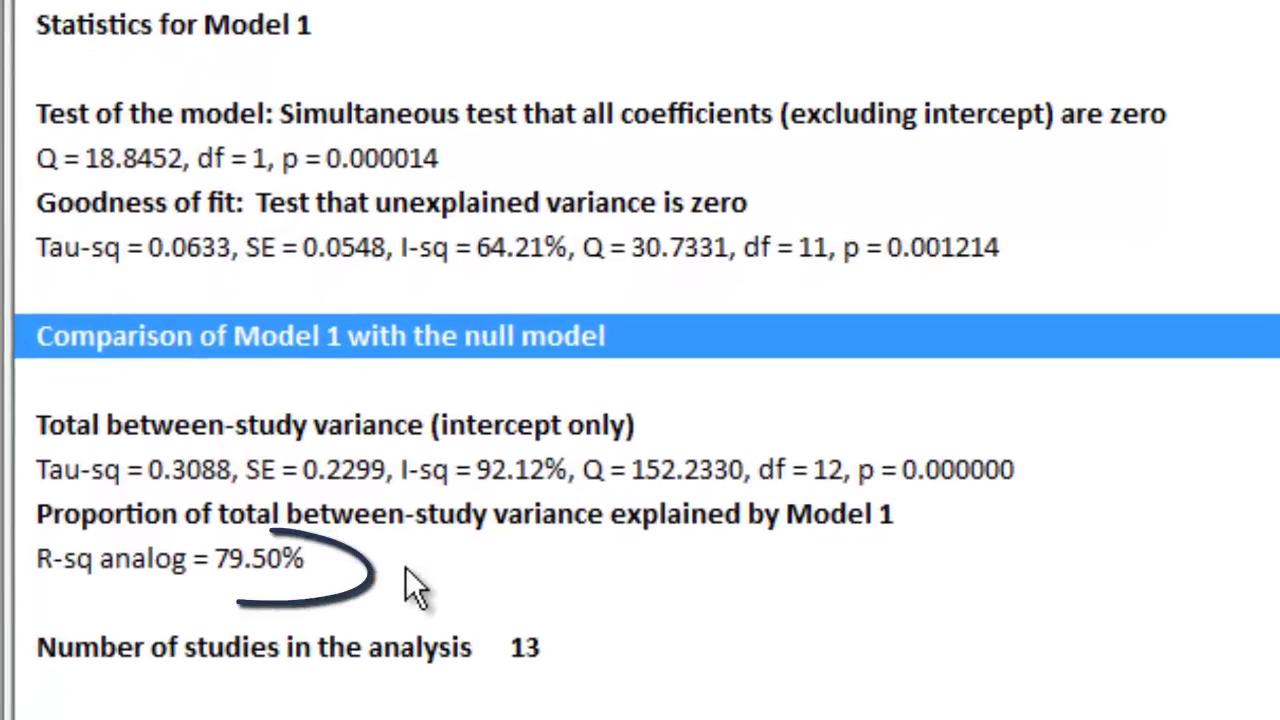
pyautogui.scroll(1, 543, 510)
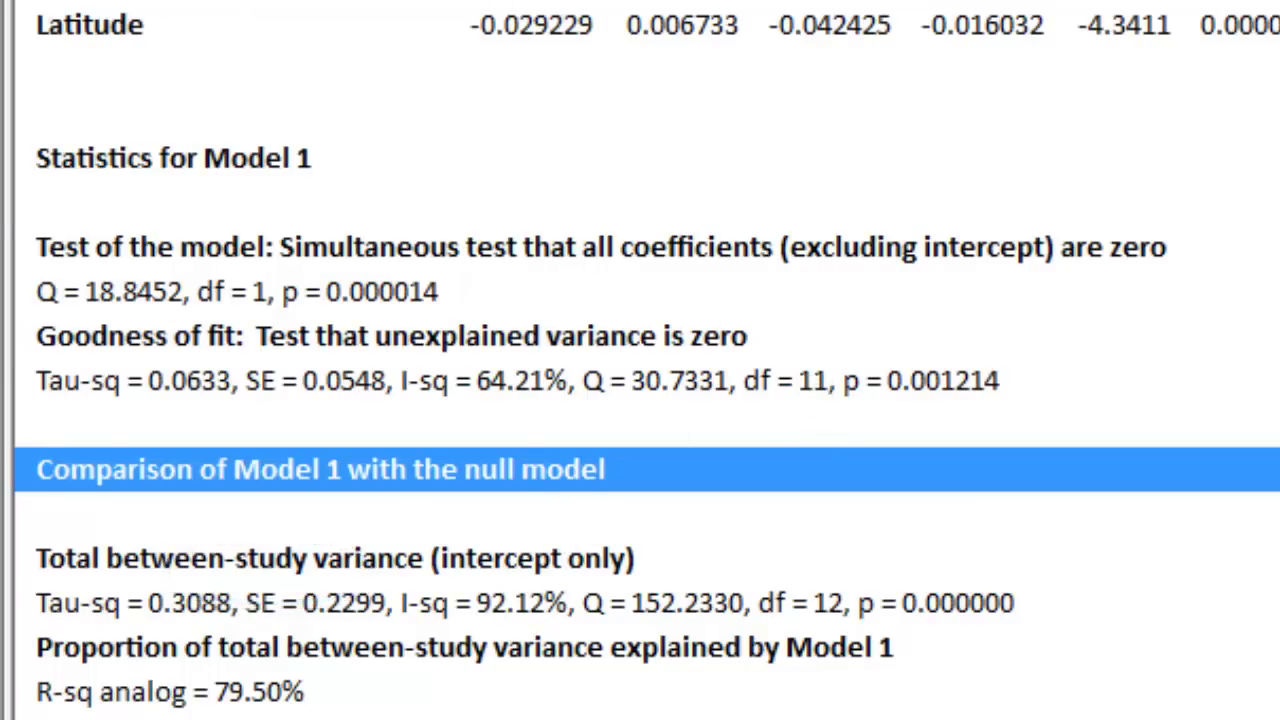
pyautogui.scroll(1, 640, 400)
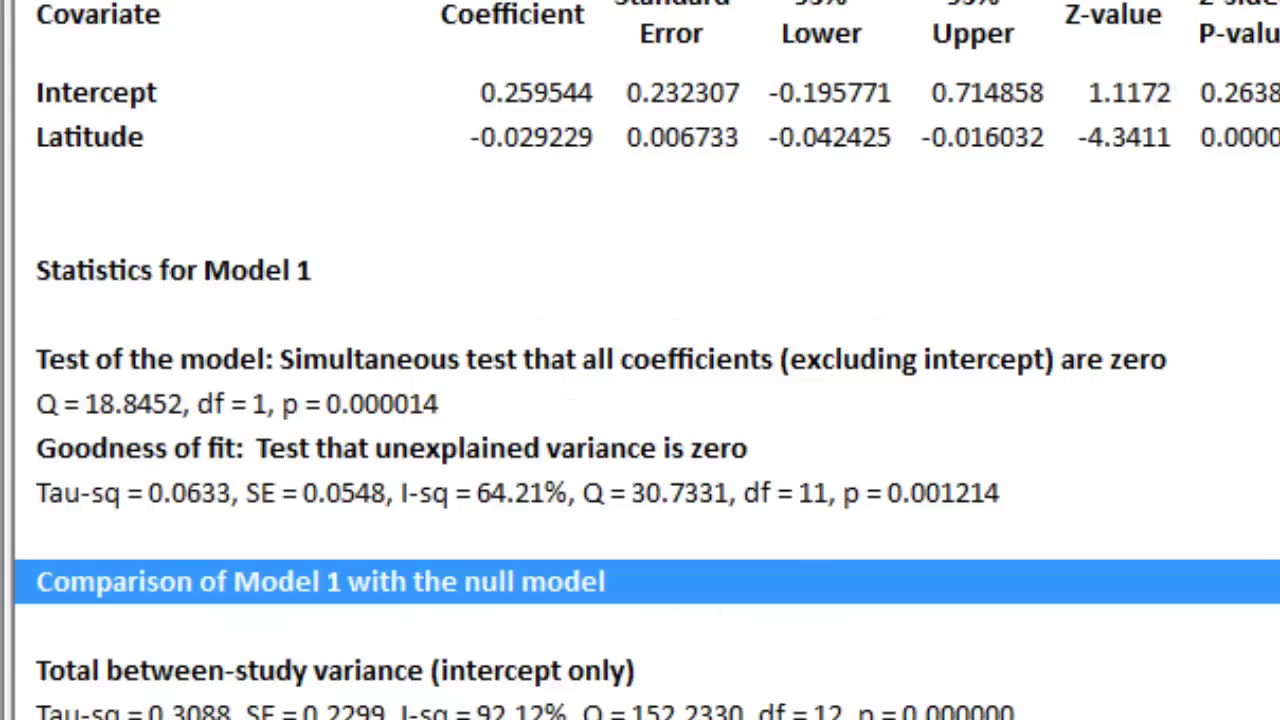
pyautogui.click(516, 89)
pyautogui.click(409, 46)
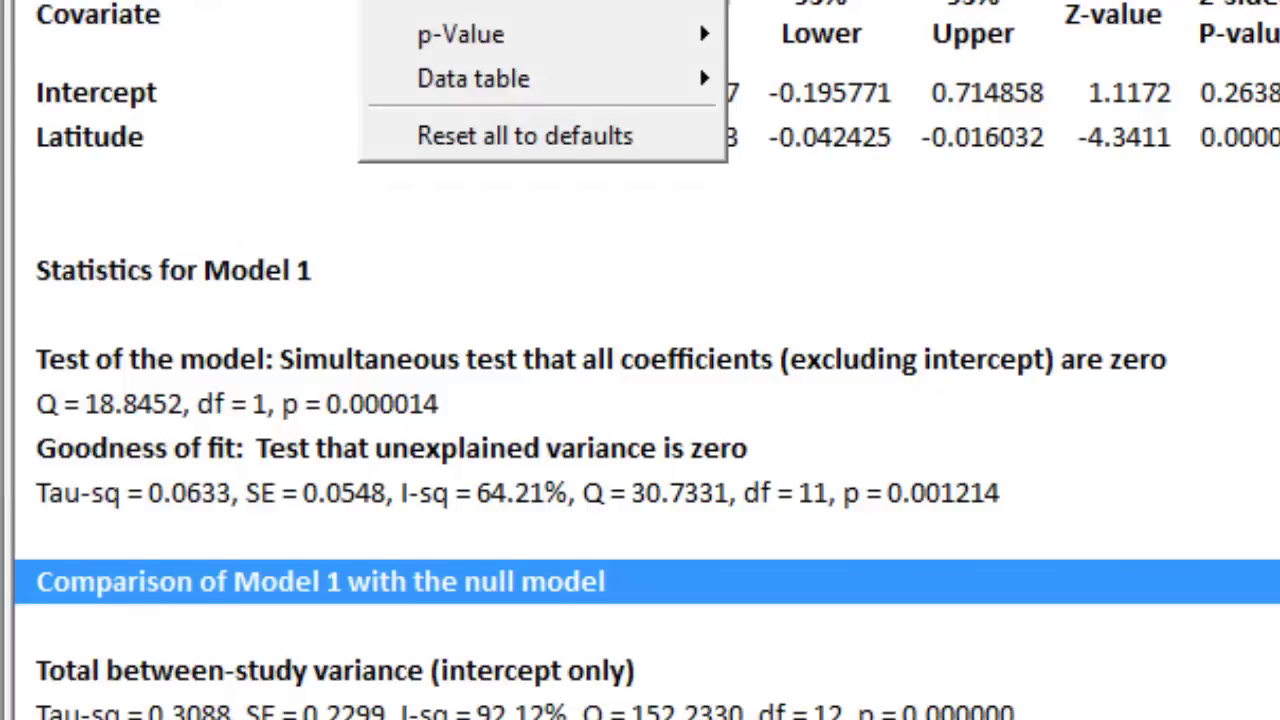
pyautogui.moveTo(535, 46)
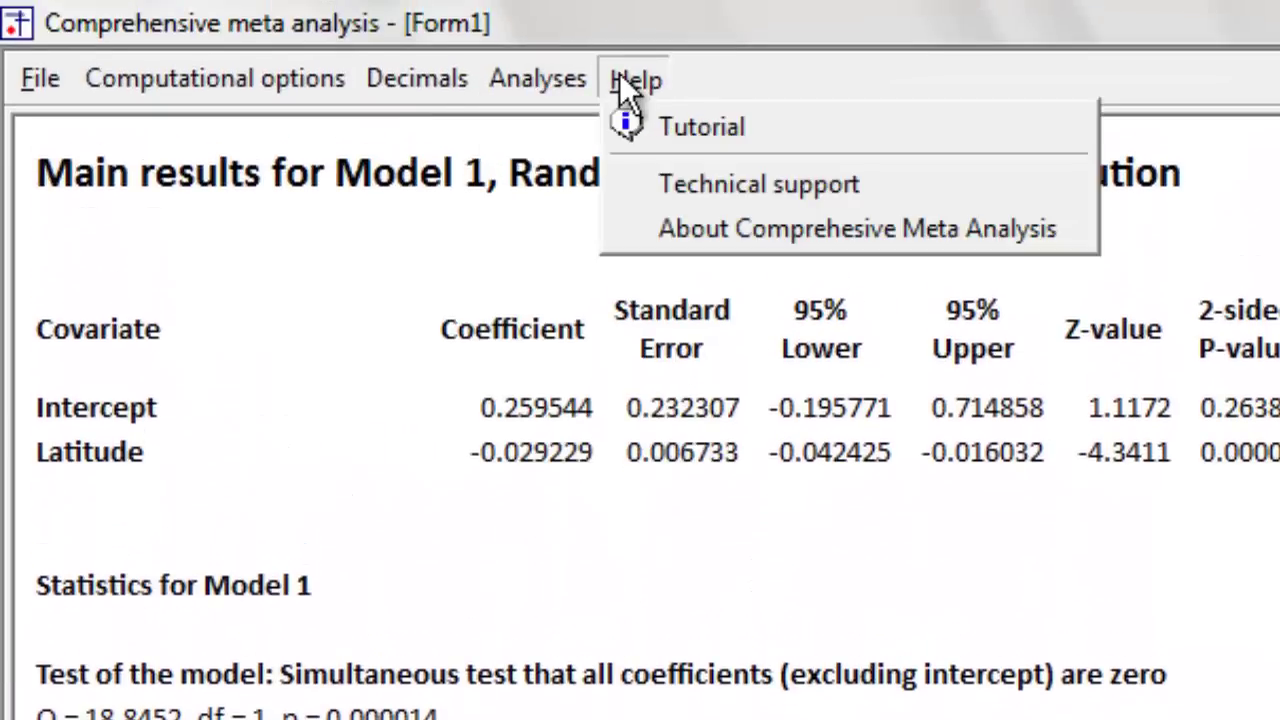
pyautogui.click(351, 89)
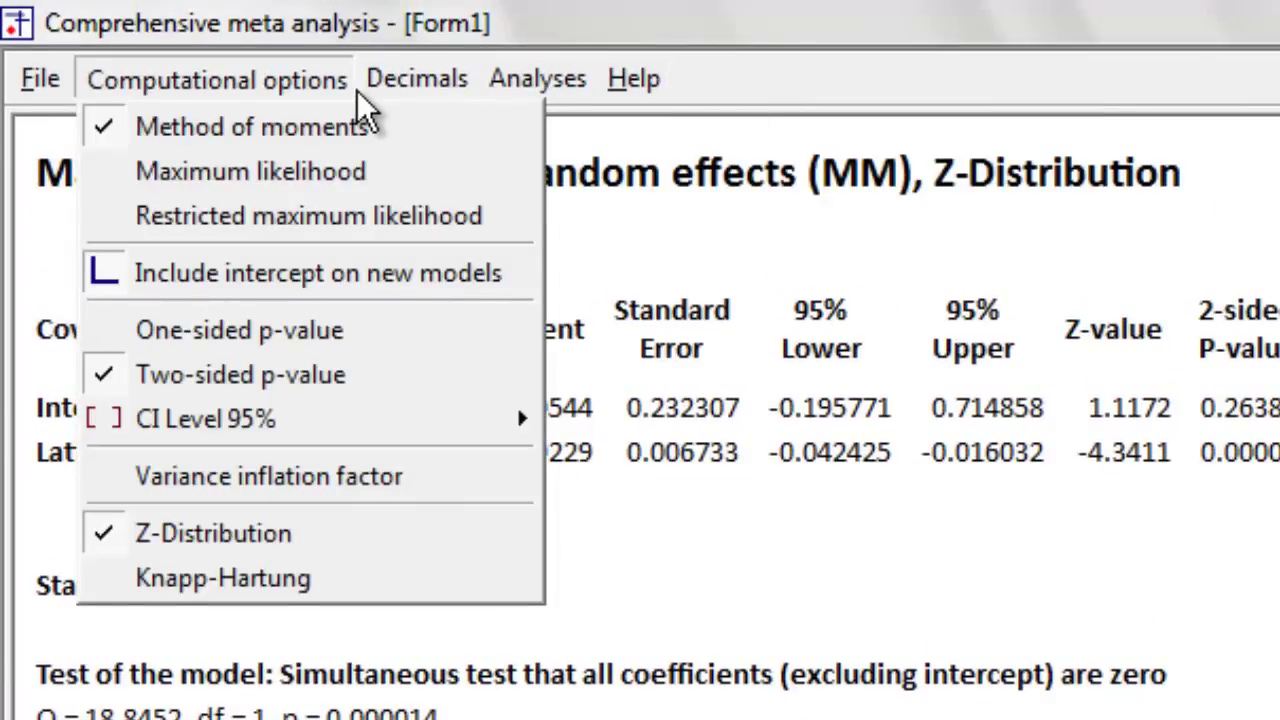
pyautogui.click(955, 288)
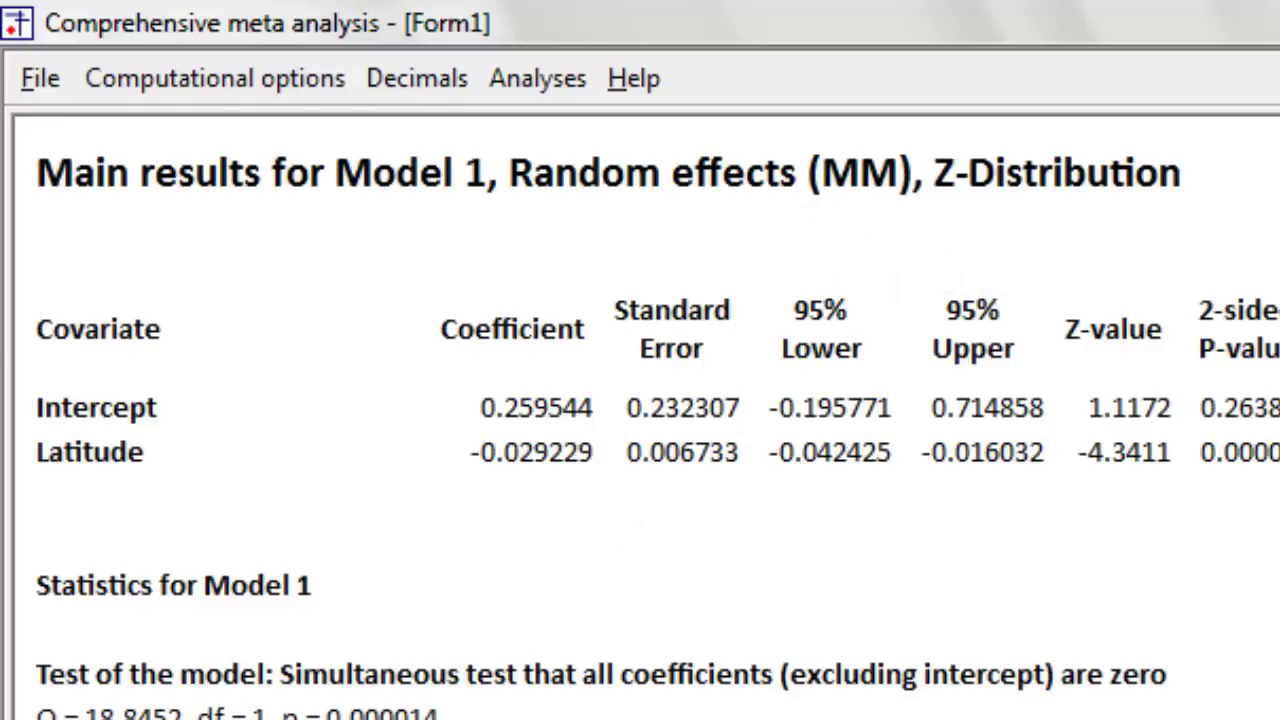
# Step: Switch to the Windows Control Panel, set the screen resolution to 1280 × 768 and keep the new display settings
pyautogui.press('super')
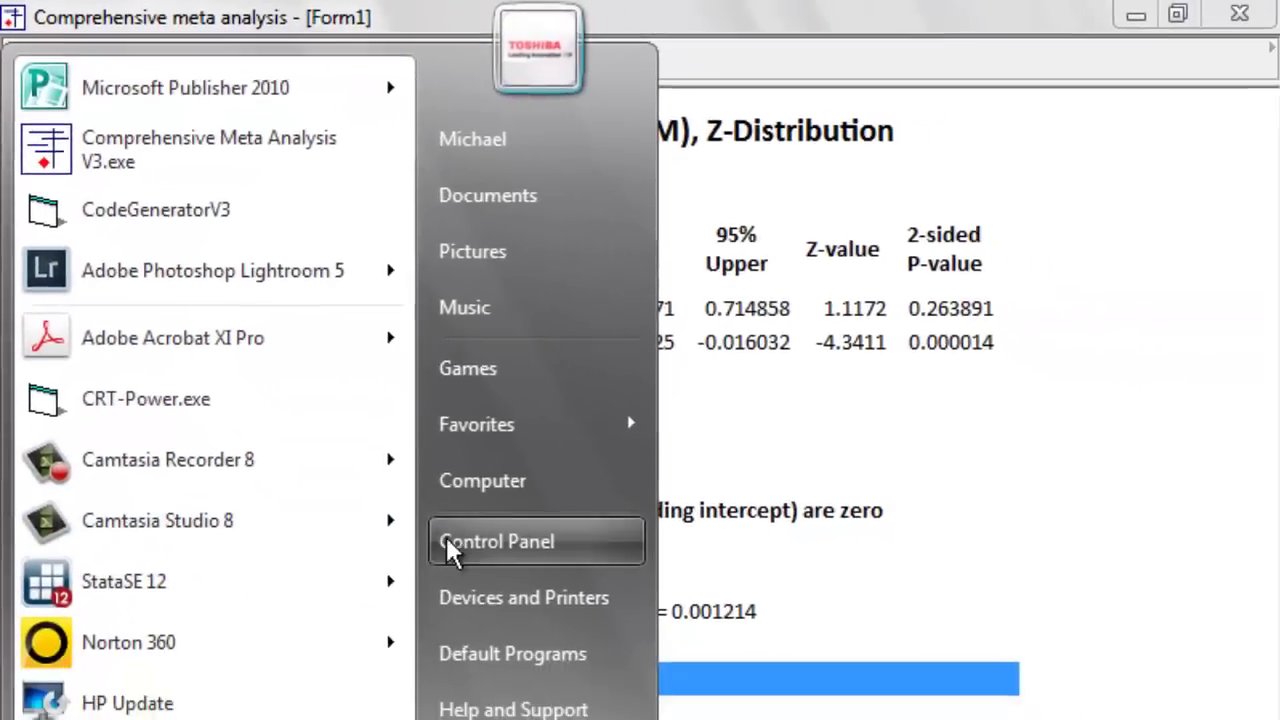
pyautogui.click(532, 637)
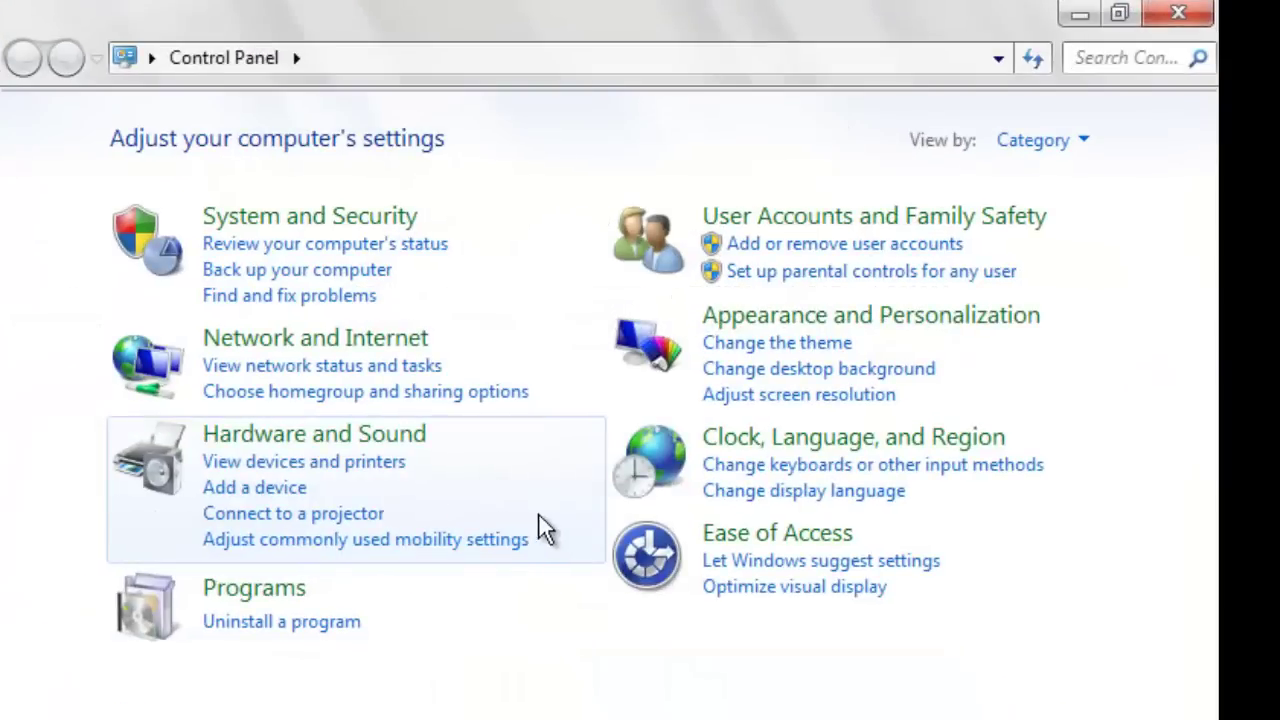
pyautogui.click(718, 395)
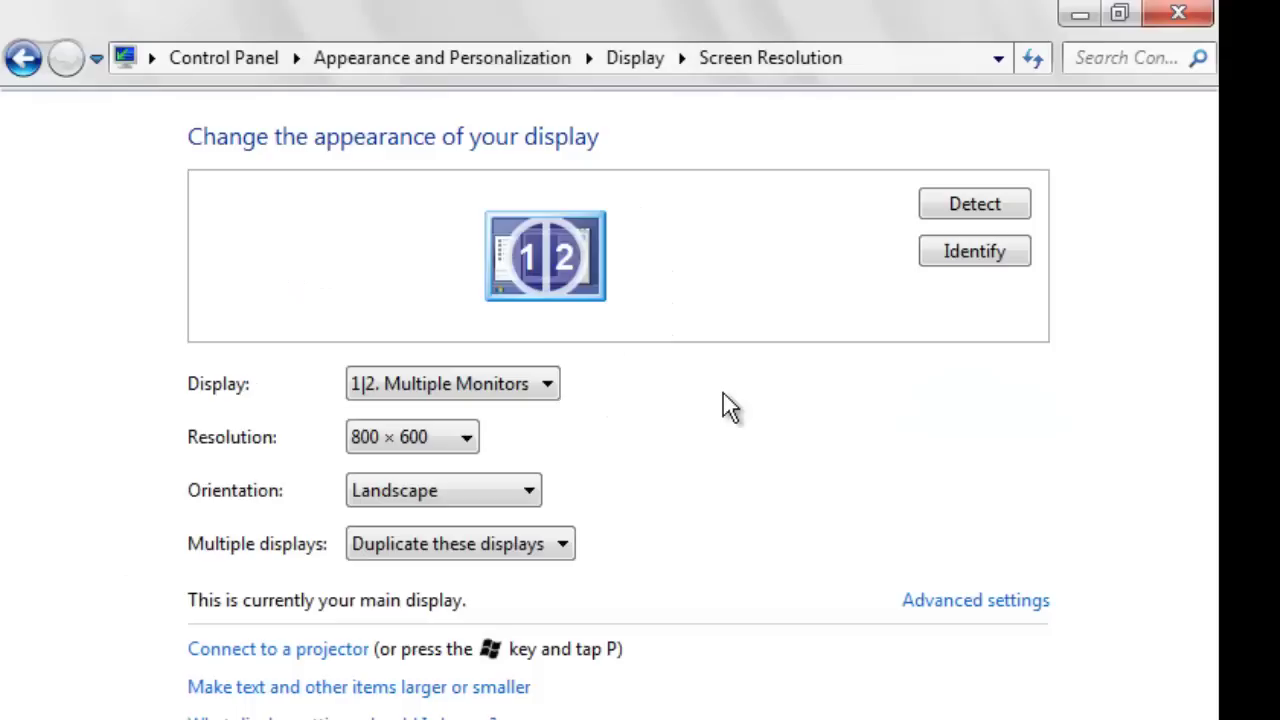
pyautogui.click(467, 440)
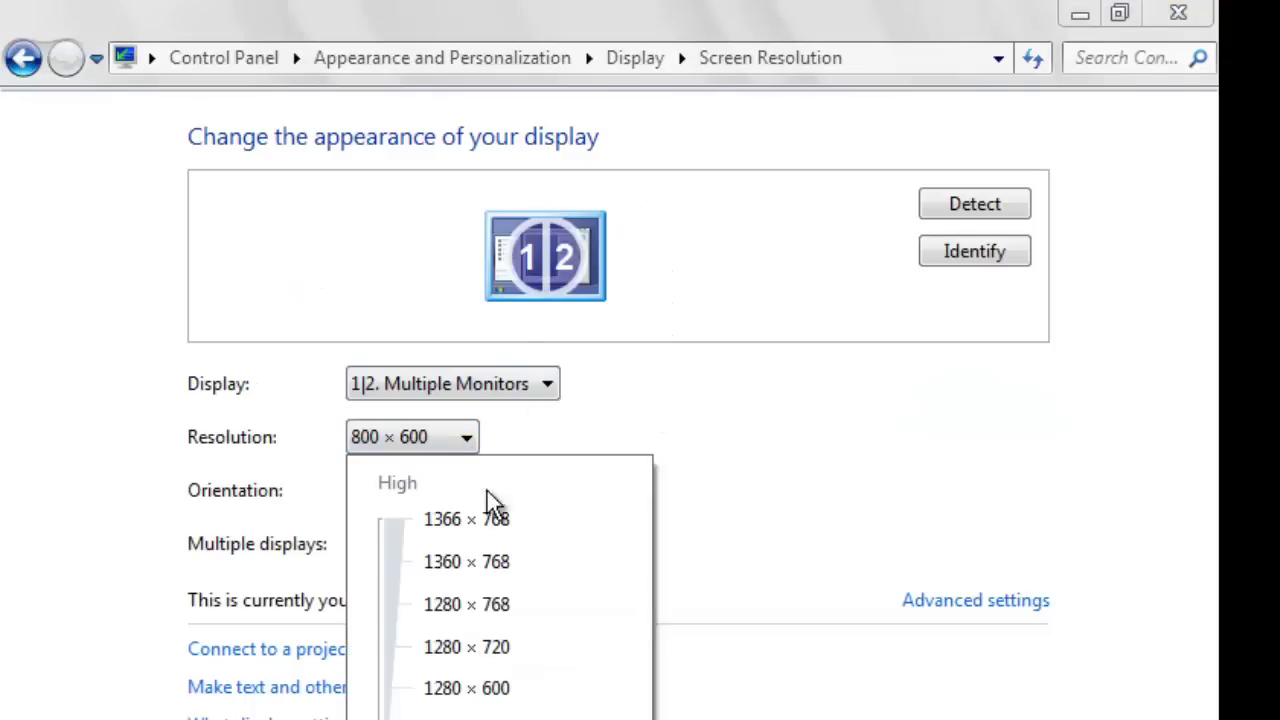
pyautogui.click(486, 607)
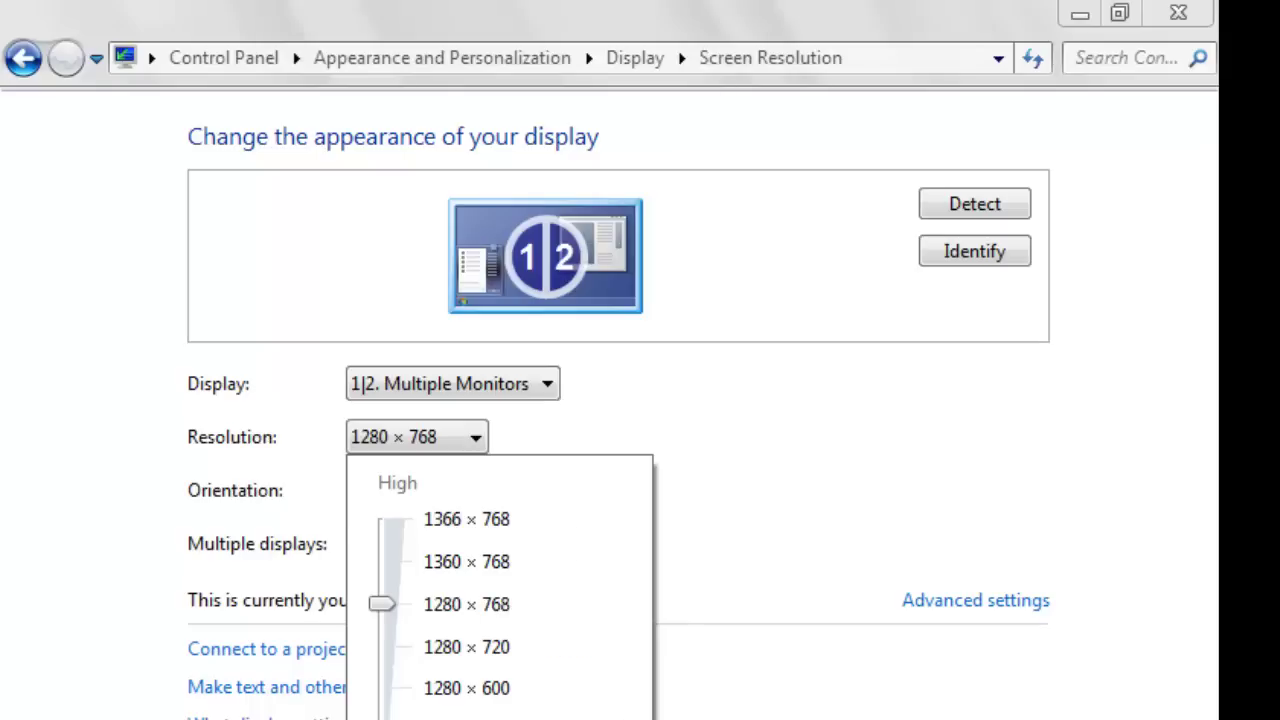
pyautogui.press('Escape')
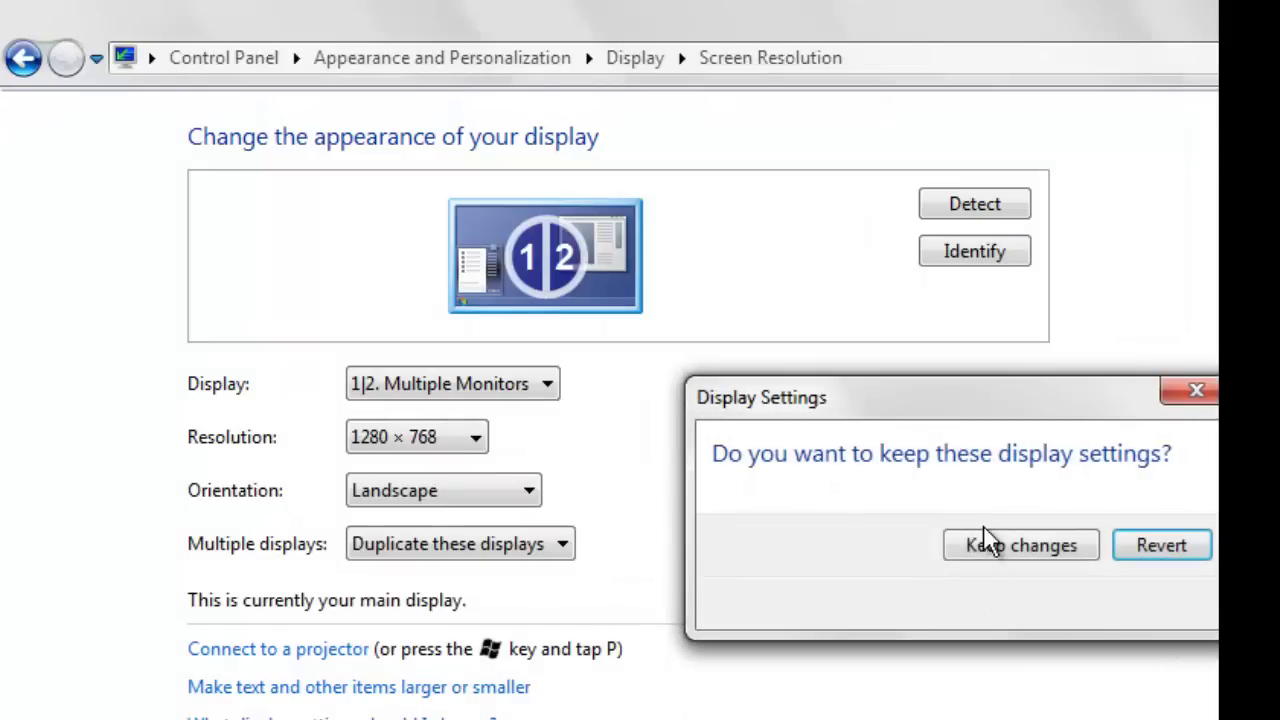
pyautogui.click(1000, 532)
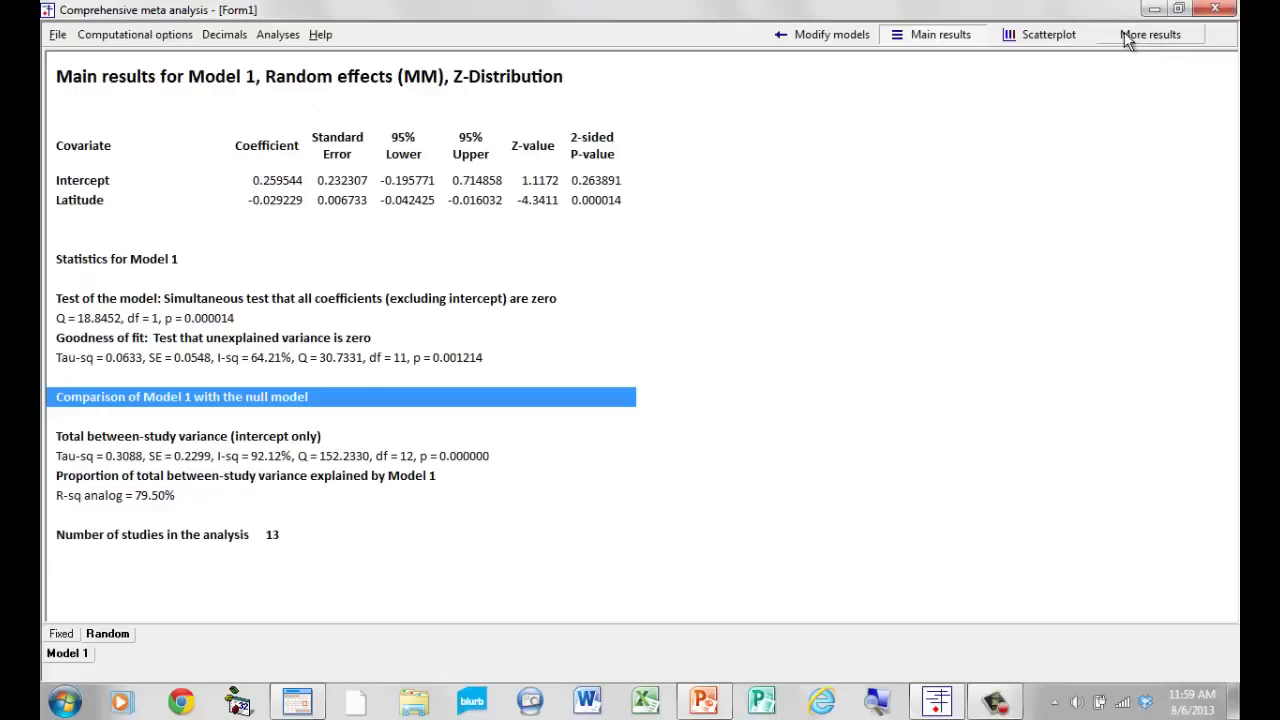
# Step: Display the R-squared graphic for Model 1
pyautogui.click(1140, 34)
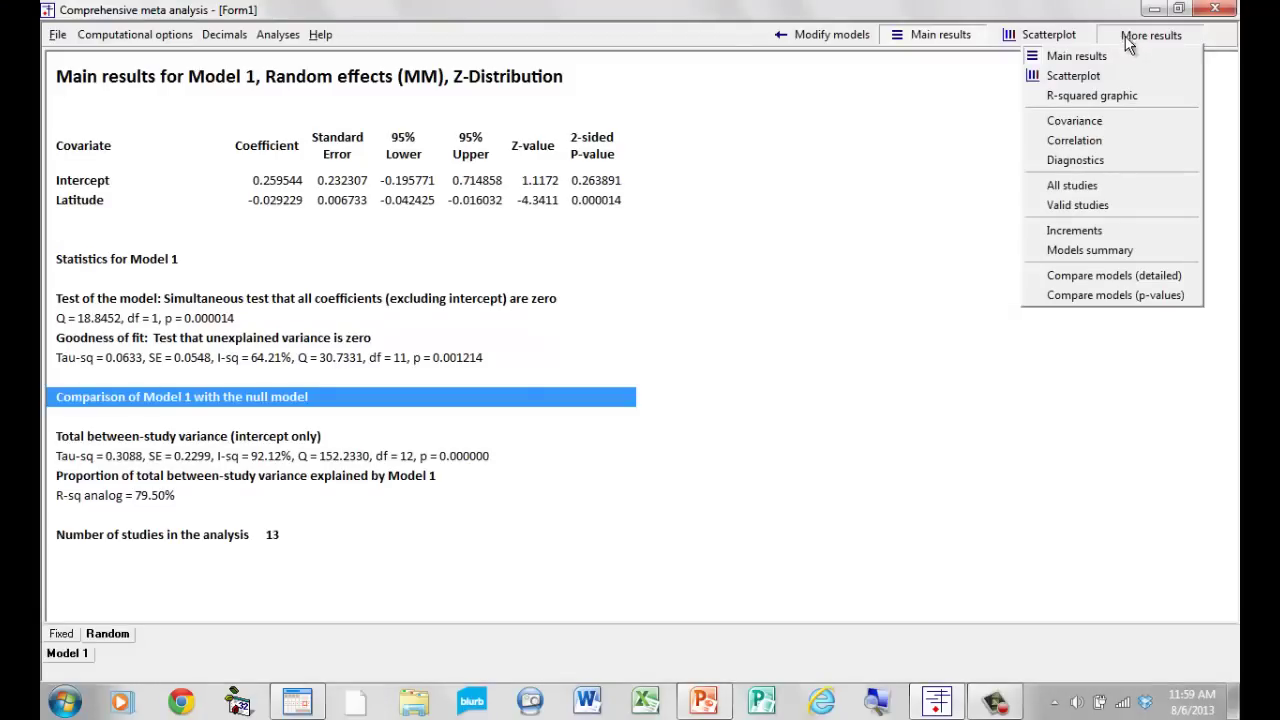
pyautogui.click(1108, 92)
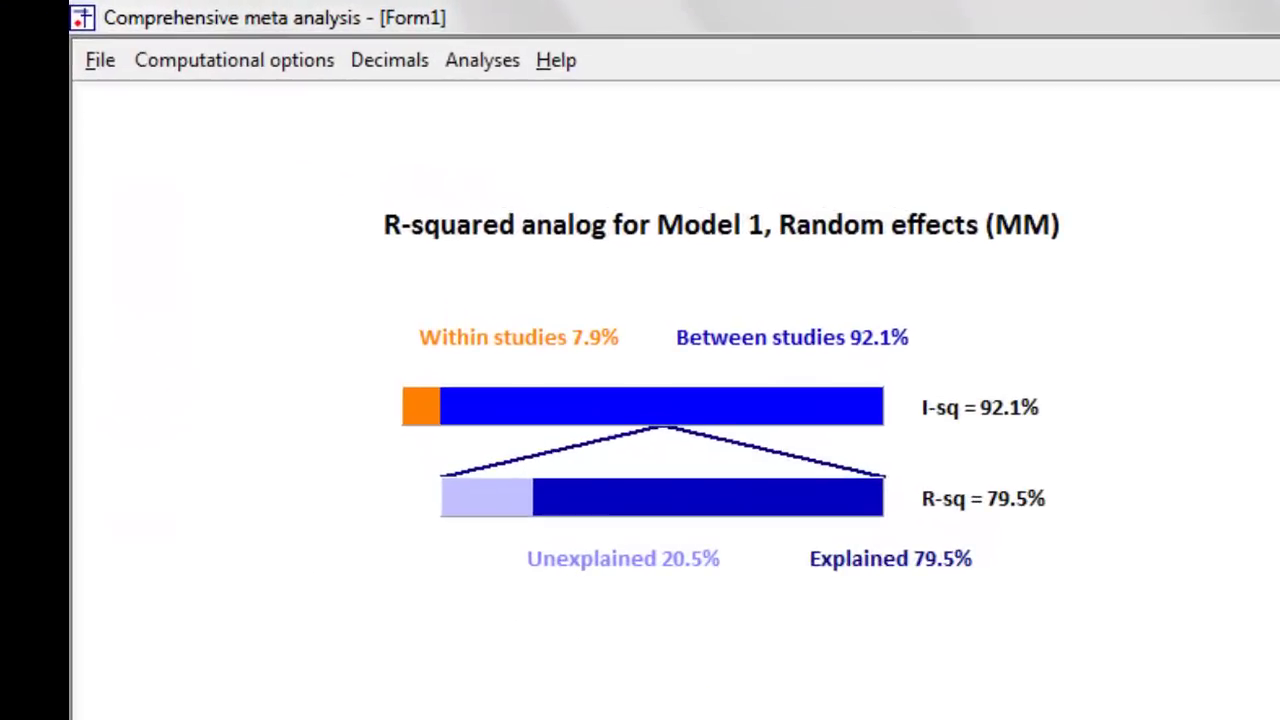
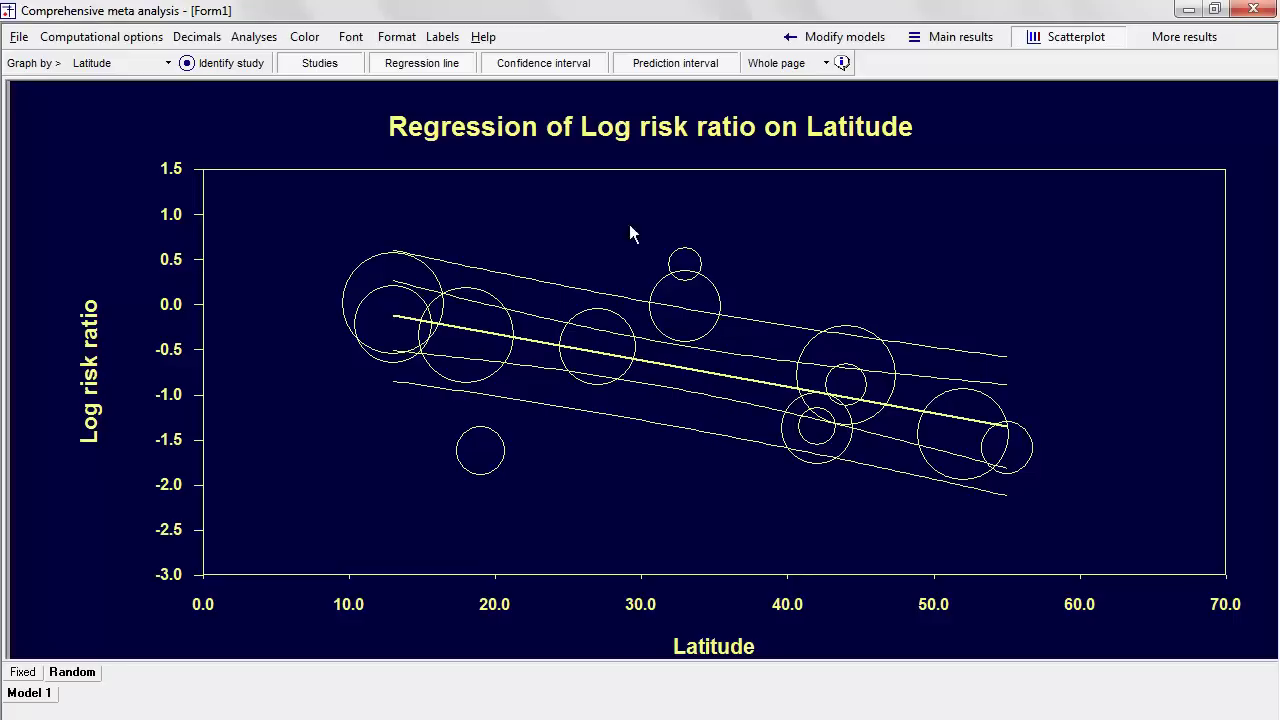
# Step: Hide the prediction interval on the scatterplot and identify the outlying studies near latitudes 33 and 19, closing the study details
pyautogui.click(663, 70)
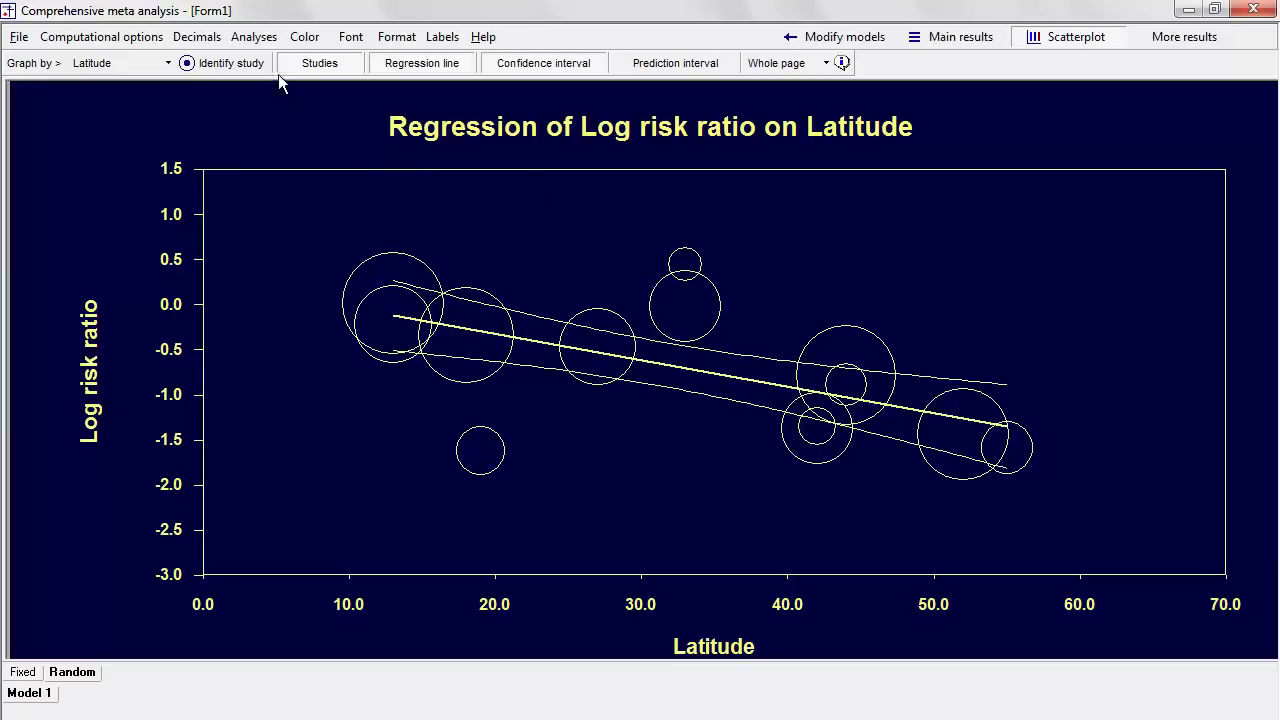
pyautogui.click(228, 66)
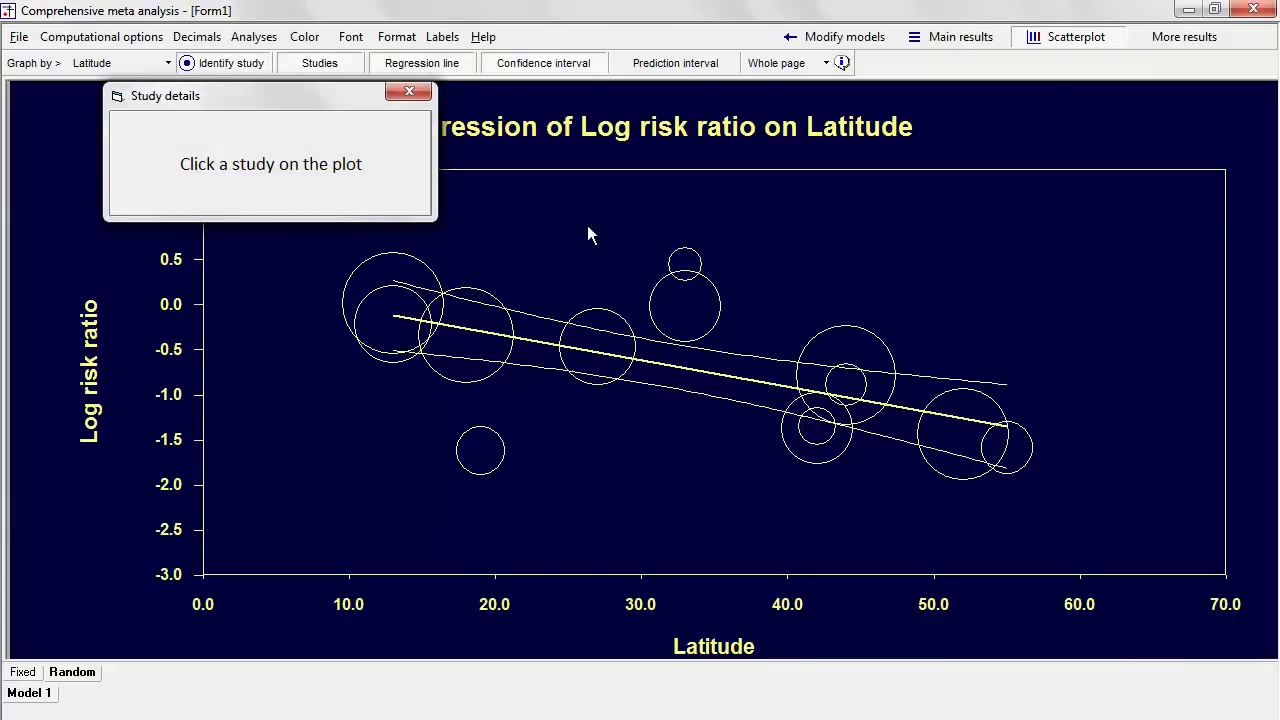
pyautogui.click(686, 263)
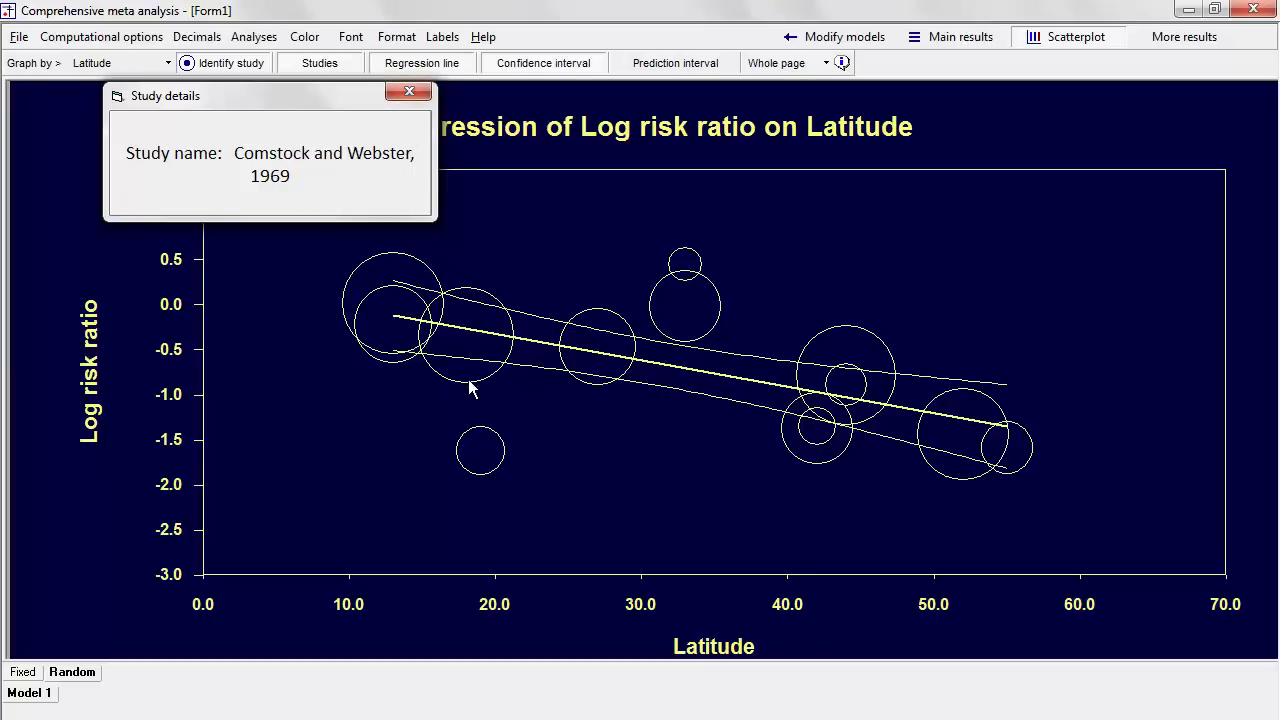
pyautogui.click(480, 450)
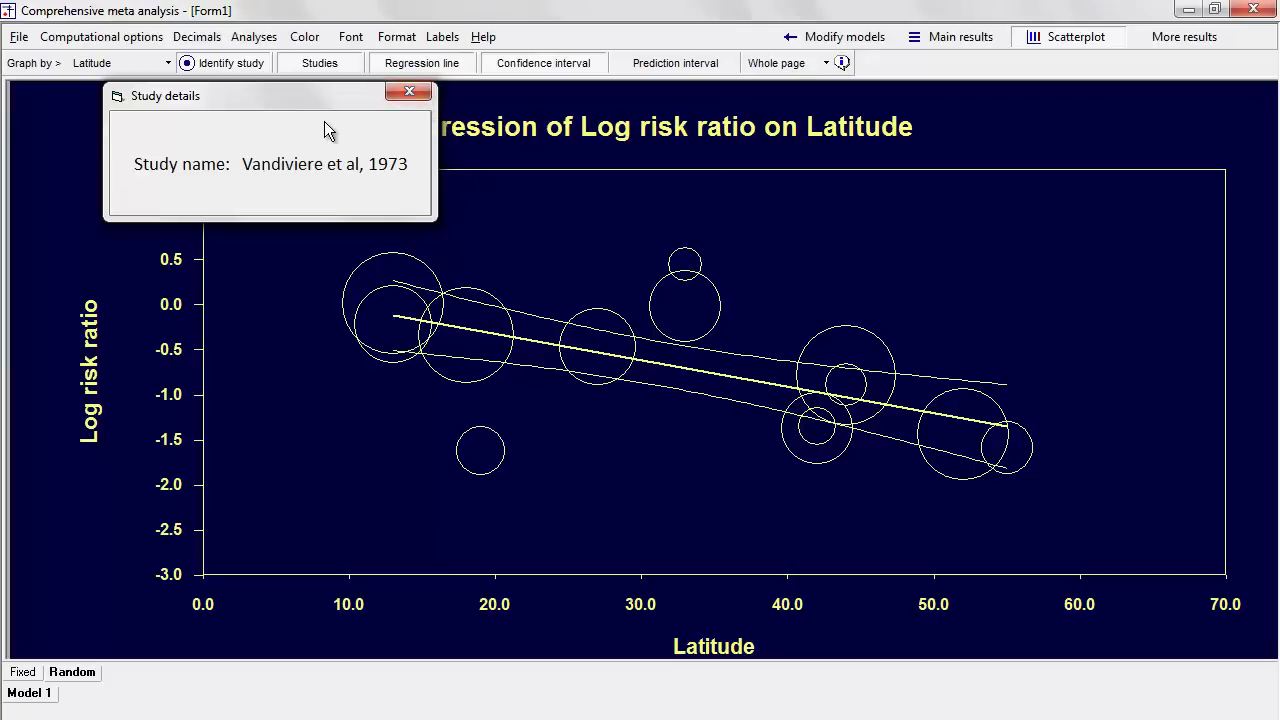
pyautogui.click(409, 92)
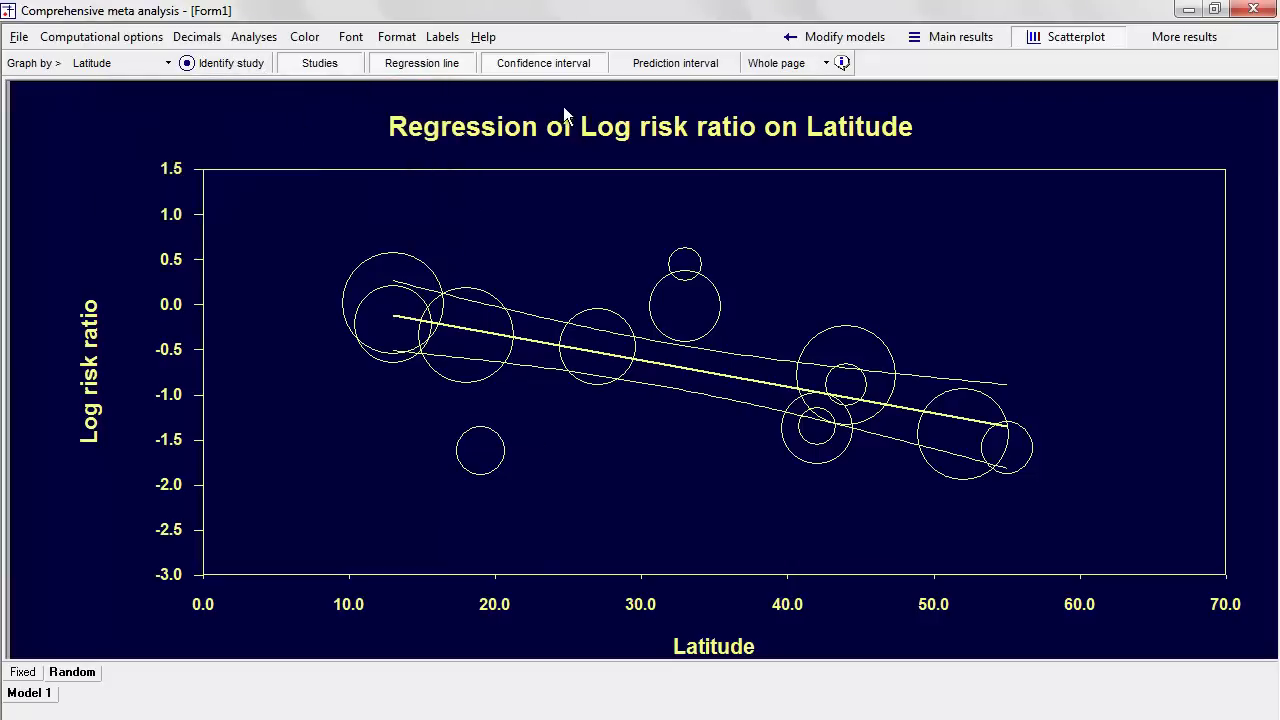
# Step: Set the equation in the plot to 1 decimal and insert the regression equation on the scatterplot
pyautogui.moveTo(412, 130)
pyautogui.click(310, 42)
pyautogui.moveTo(268, 45)
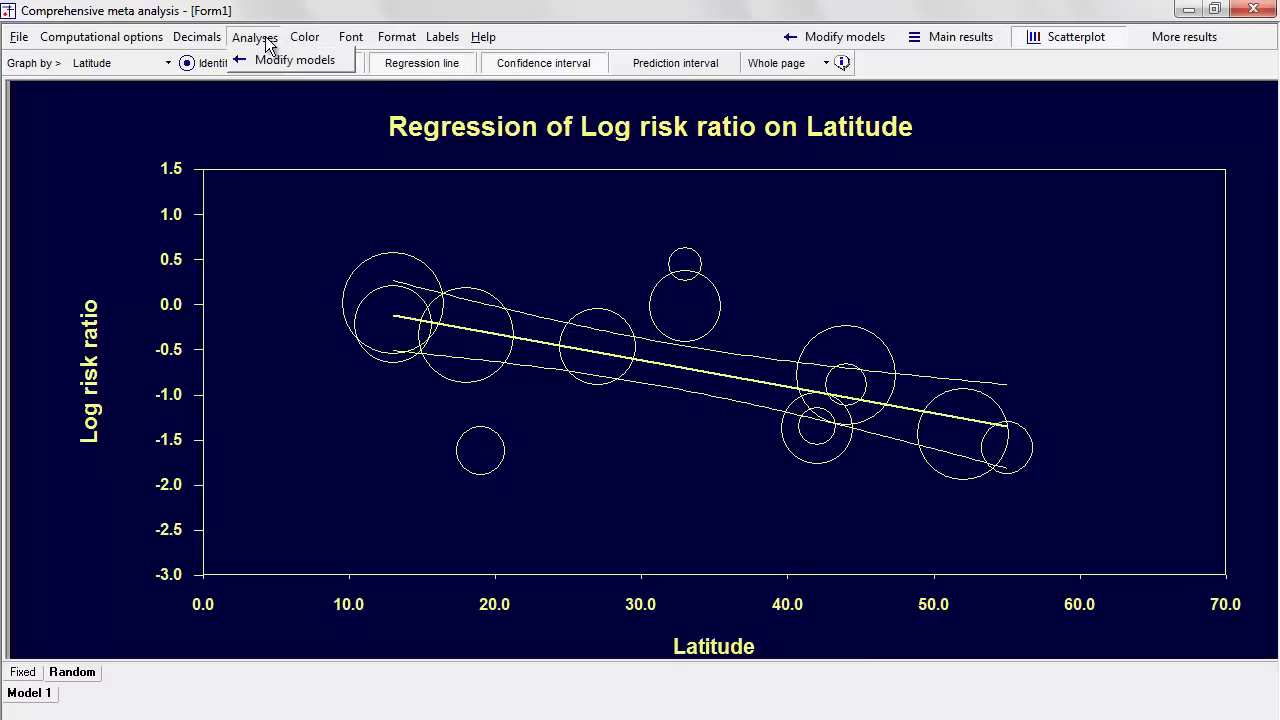
pyautogui.moveTo(191, 42)
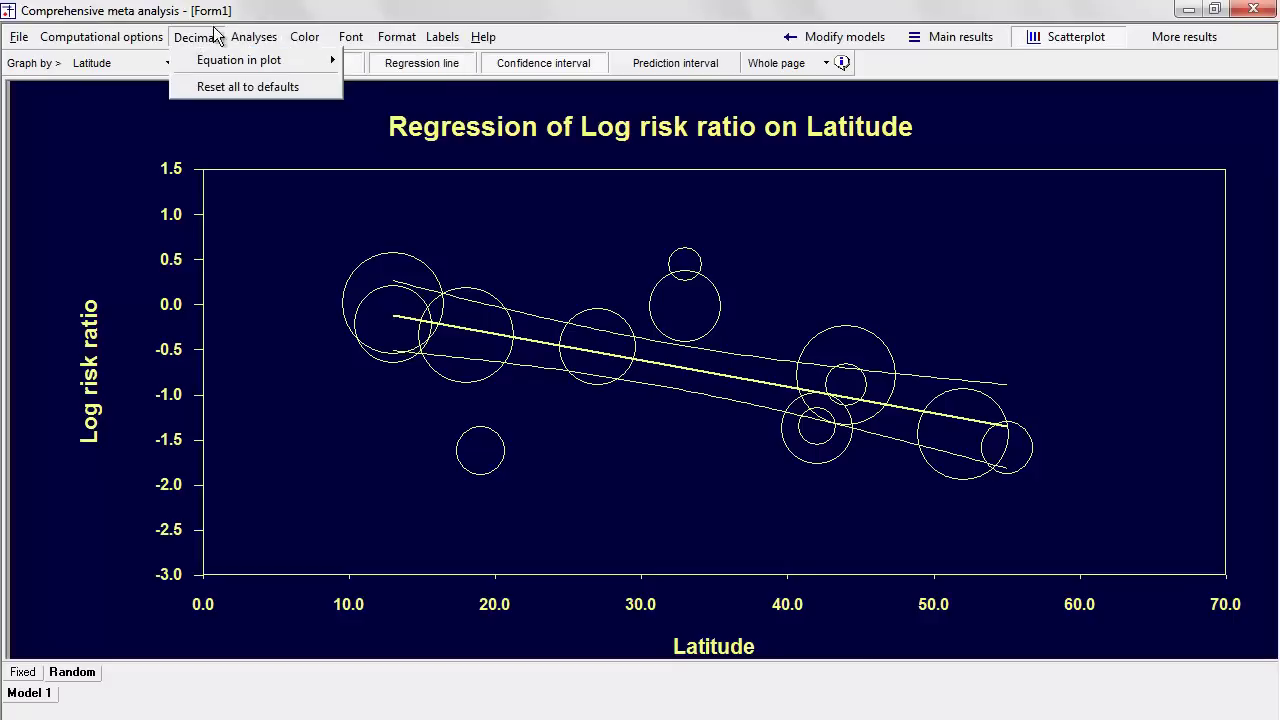
pyautogui.moveTo(228, 61)
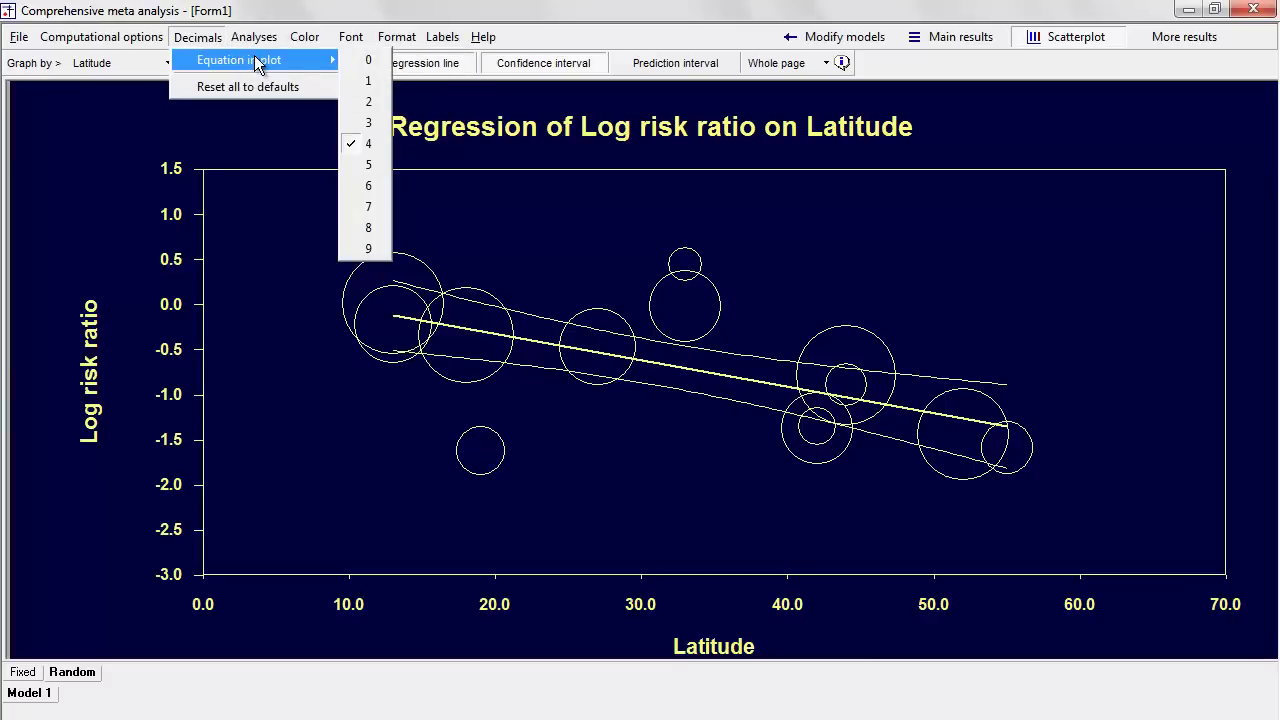
pyautogui.click(366, 81)
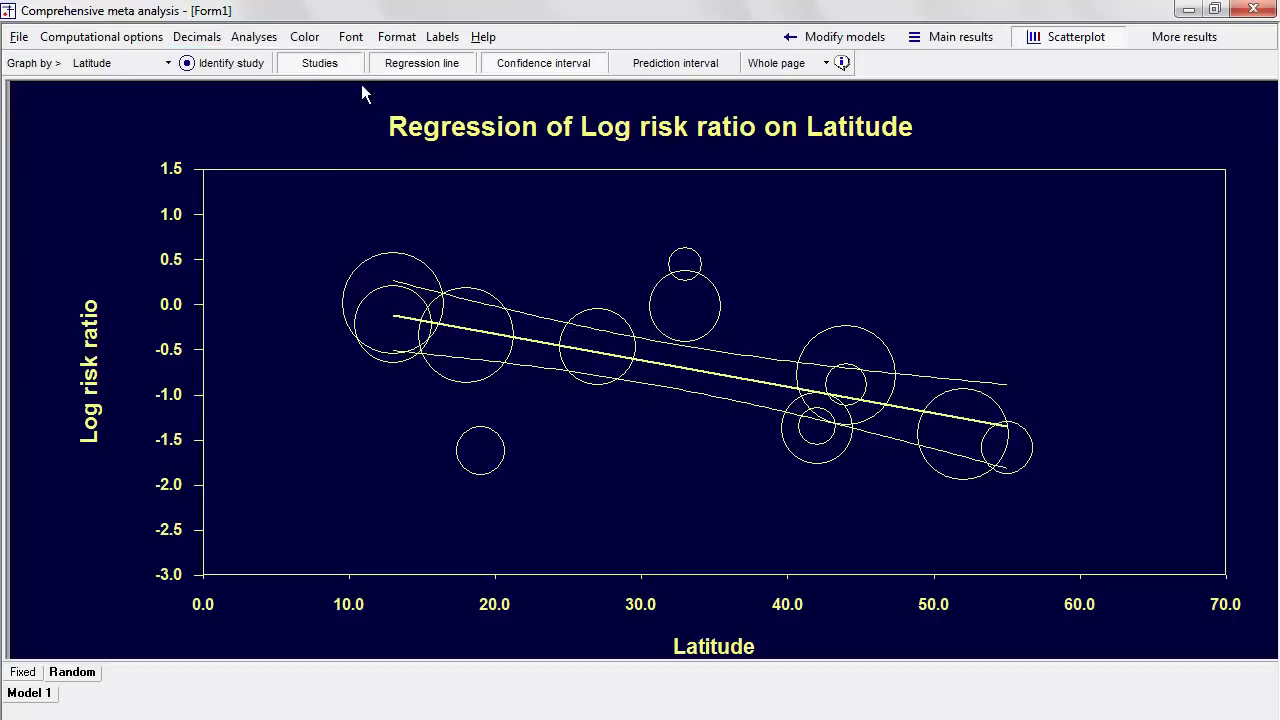
pyautogui.click(381, 42)
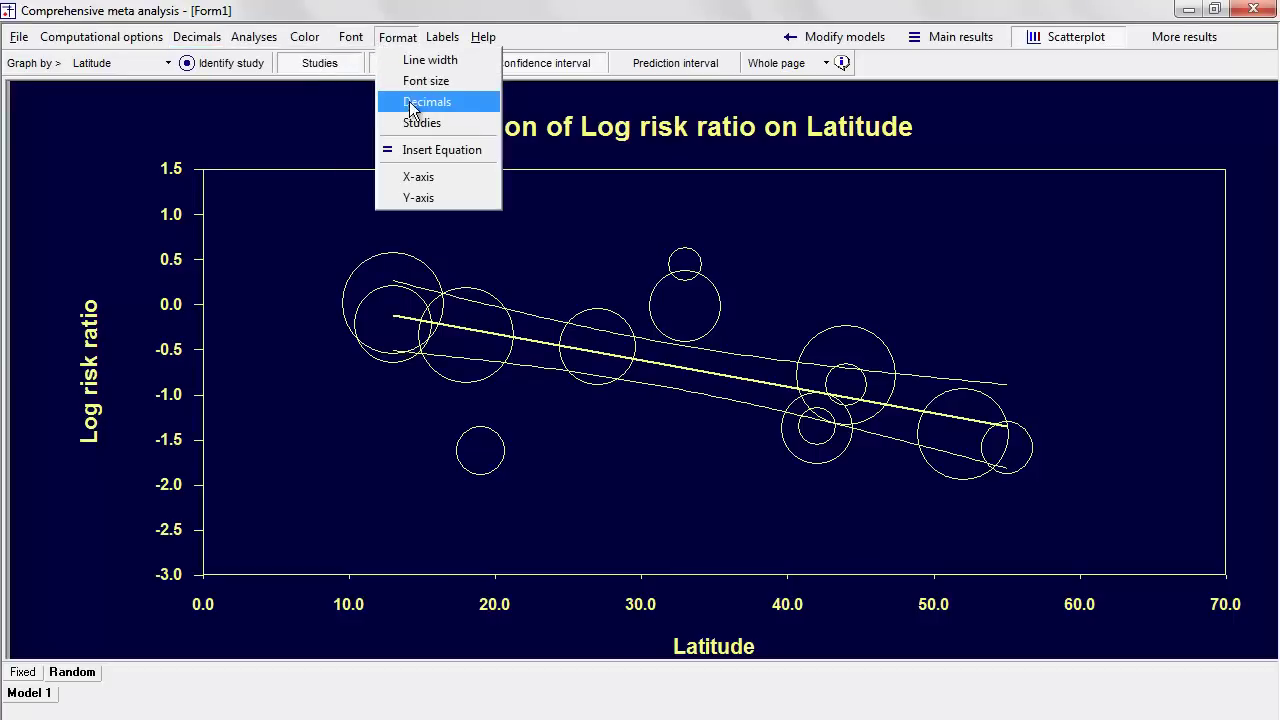
pyautogui.click(412, 151)
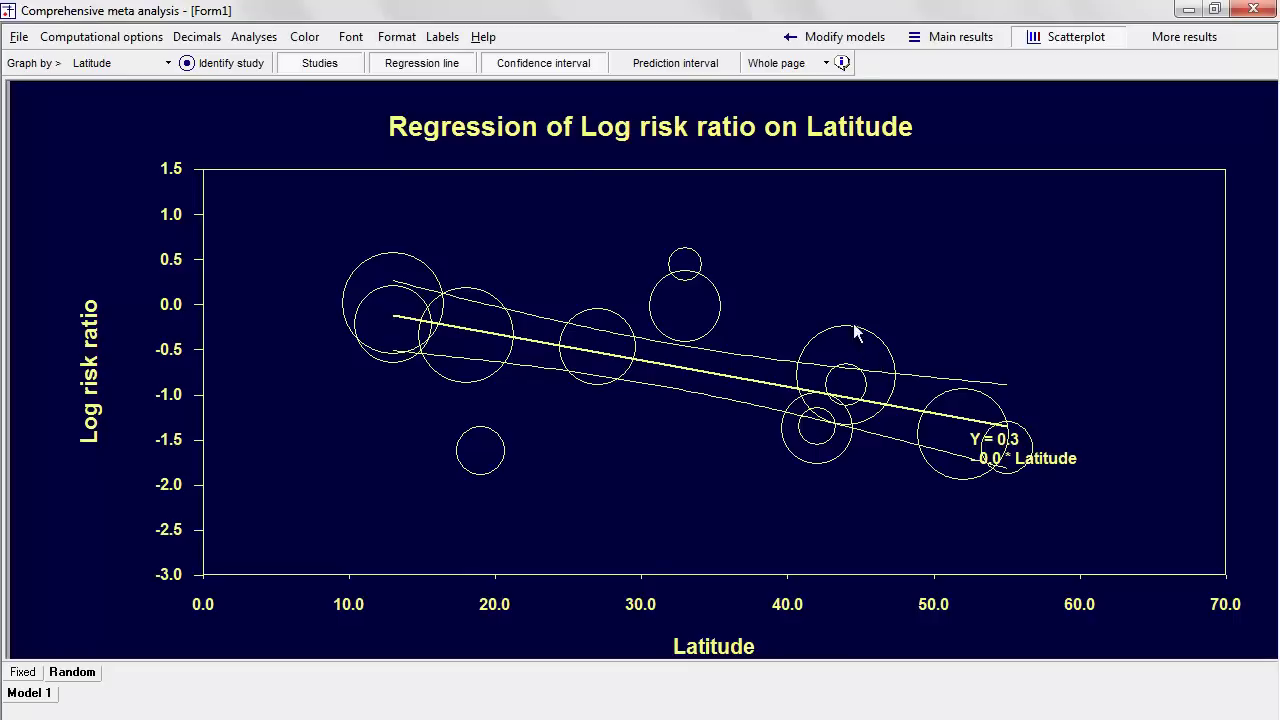
# Step: View the scatterplot's Y-axis range settings and close them without making changes
pyautogui.click(390, 37)
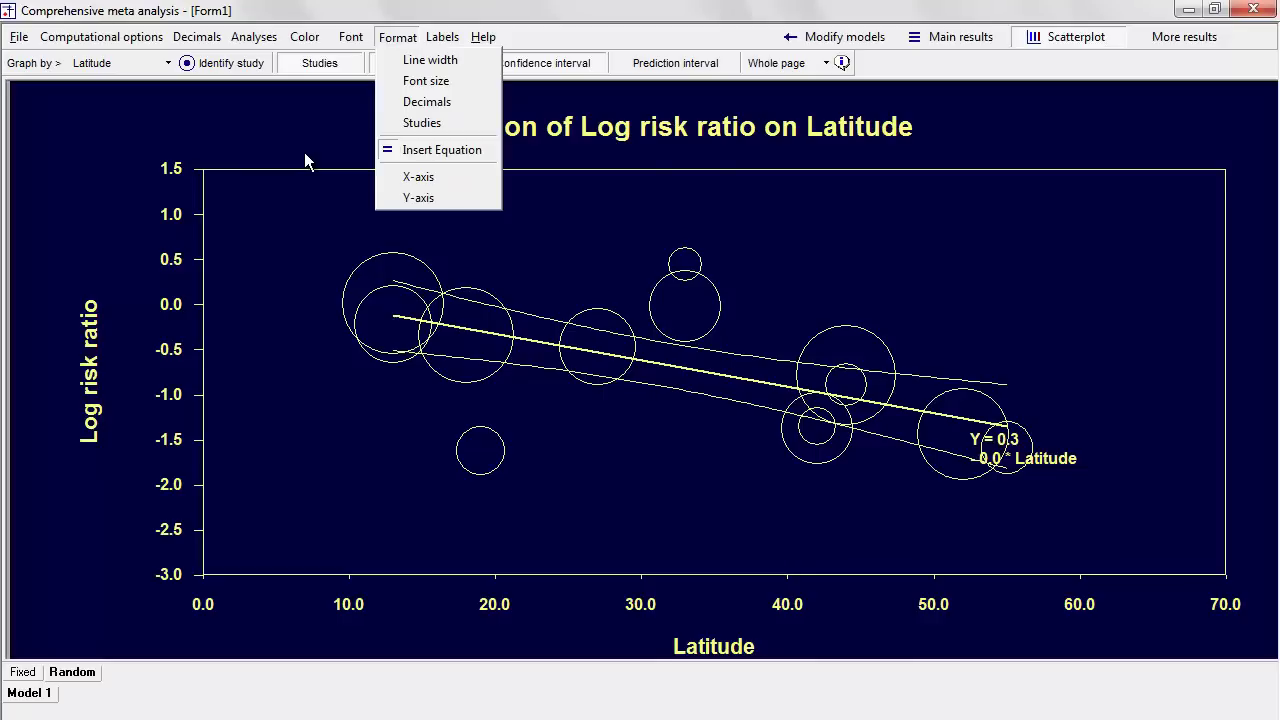
pyautogui.click(463, 195)
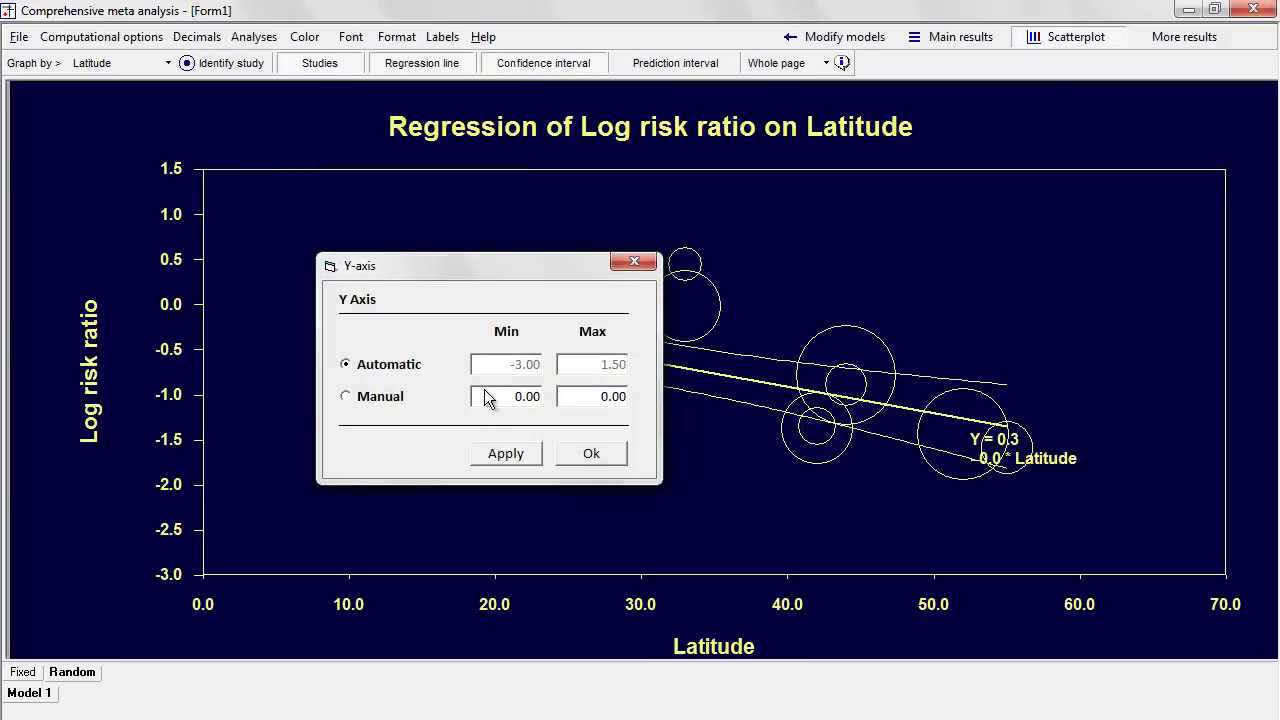
pyautogui.click(628, 264)
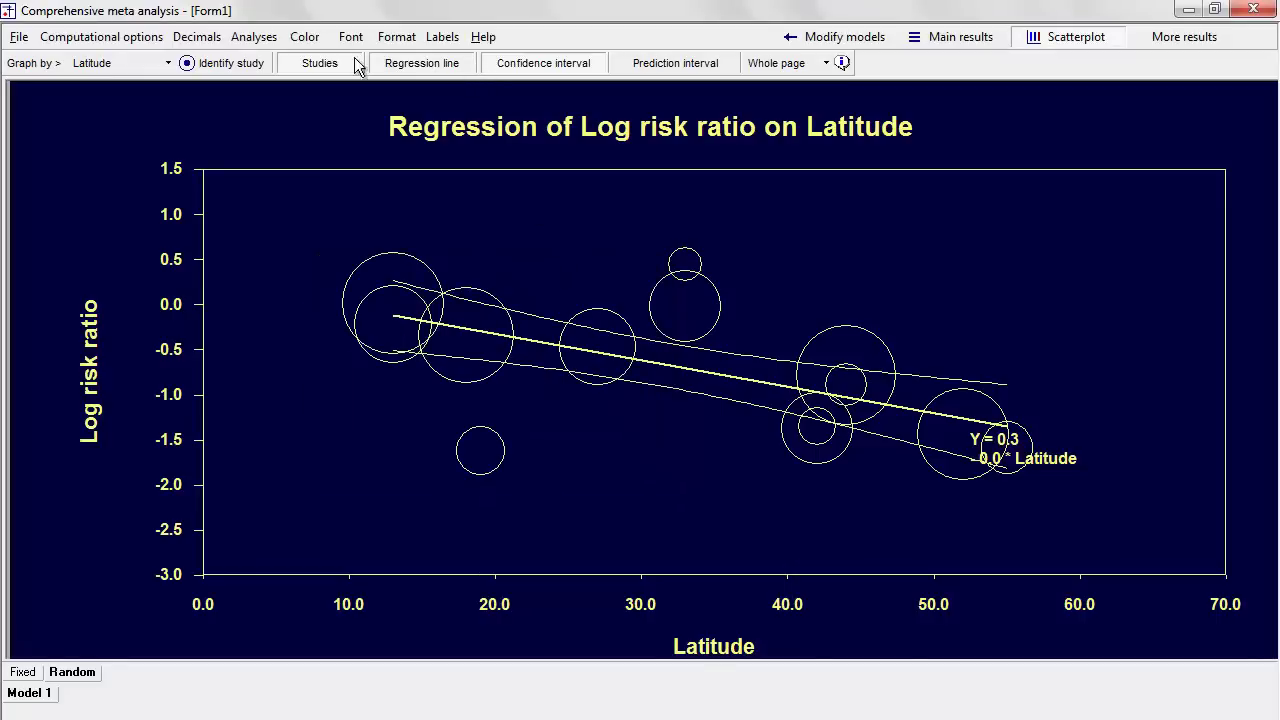
pyautogui.click(160, 40)
pyautogui.click(163, 40)
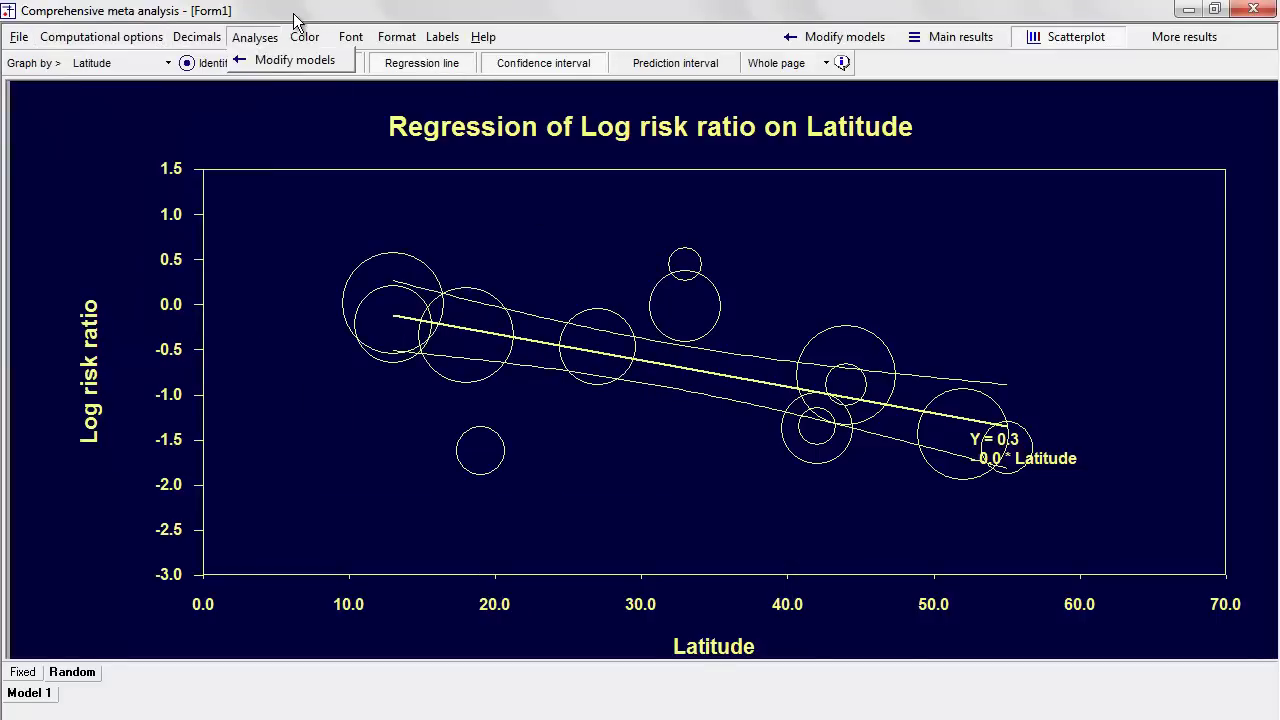
# Step: View the table of all studies with their effect sizes and latitudes, and open the models summary
pyautogui.click(1171, 36)
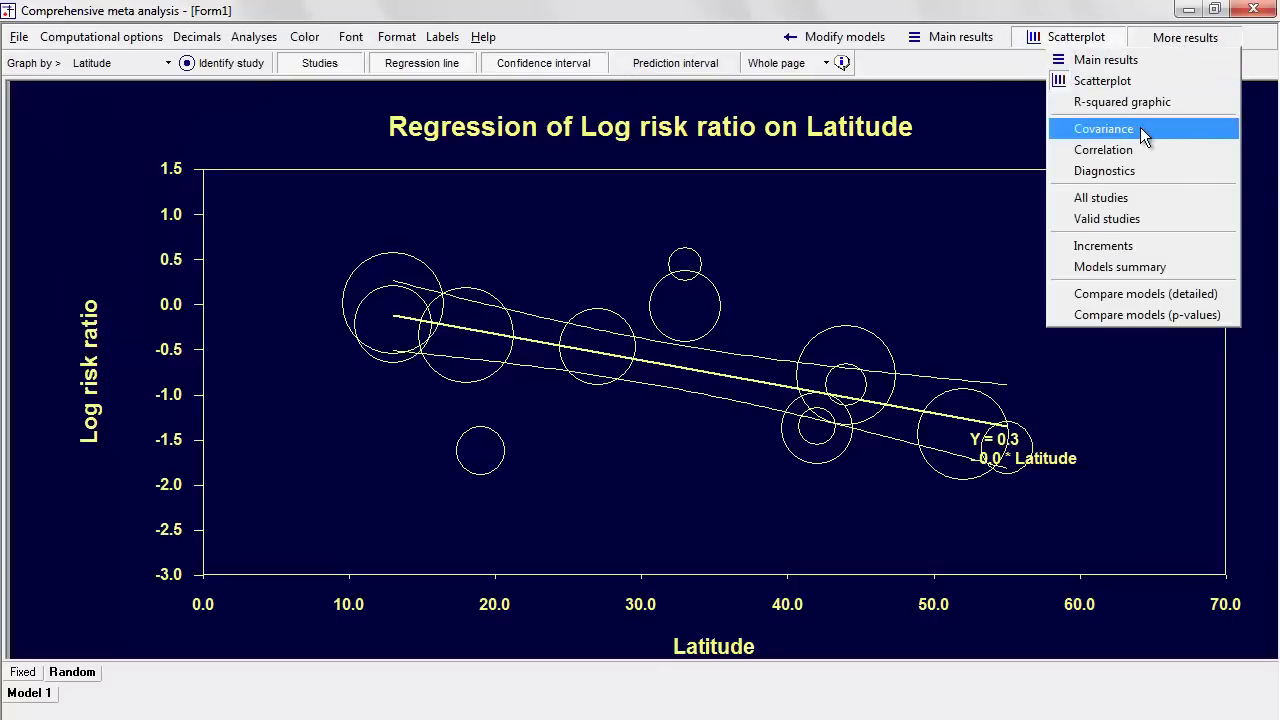
pyautogui.click(1124, 196)
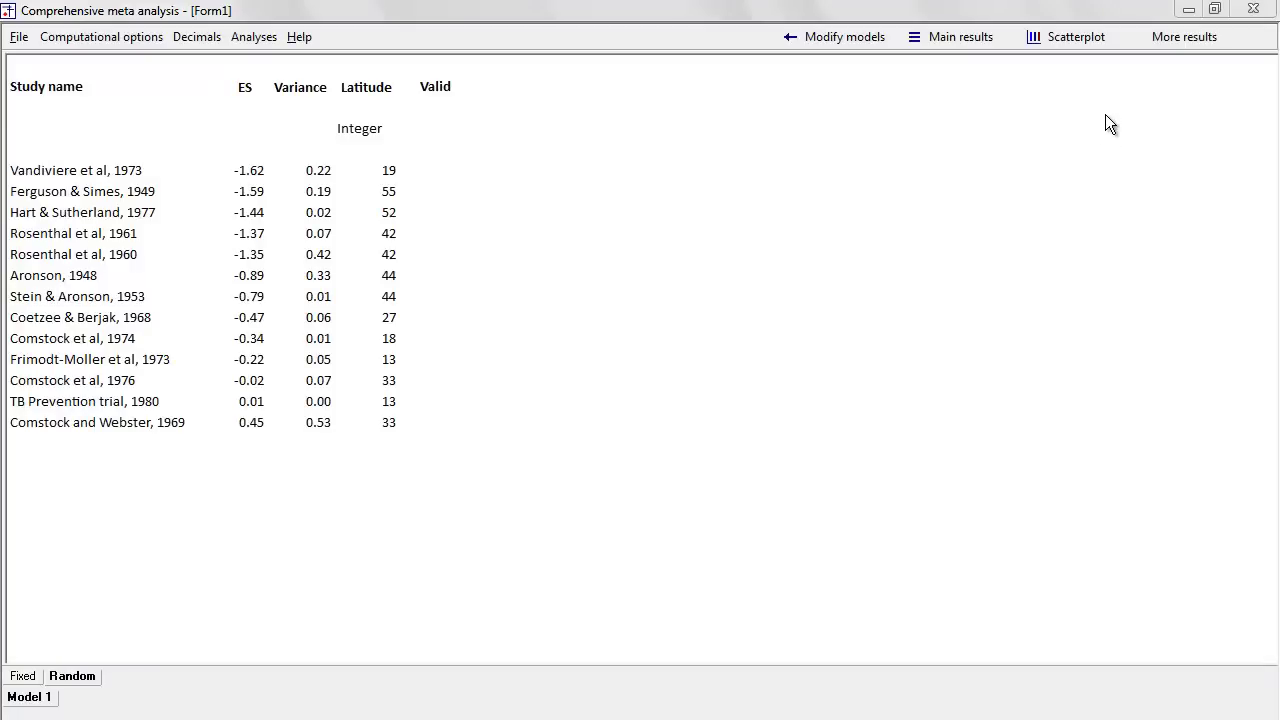
pyautogui.click(1170, 38)
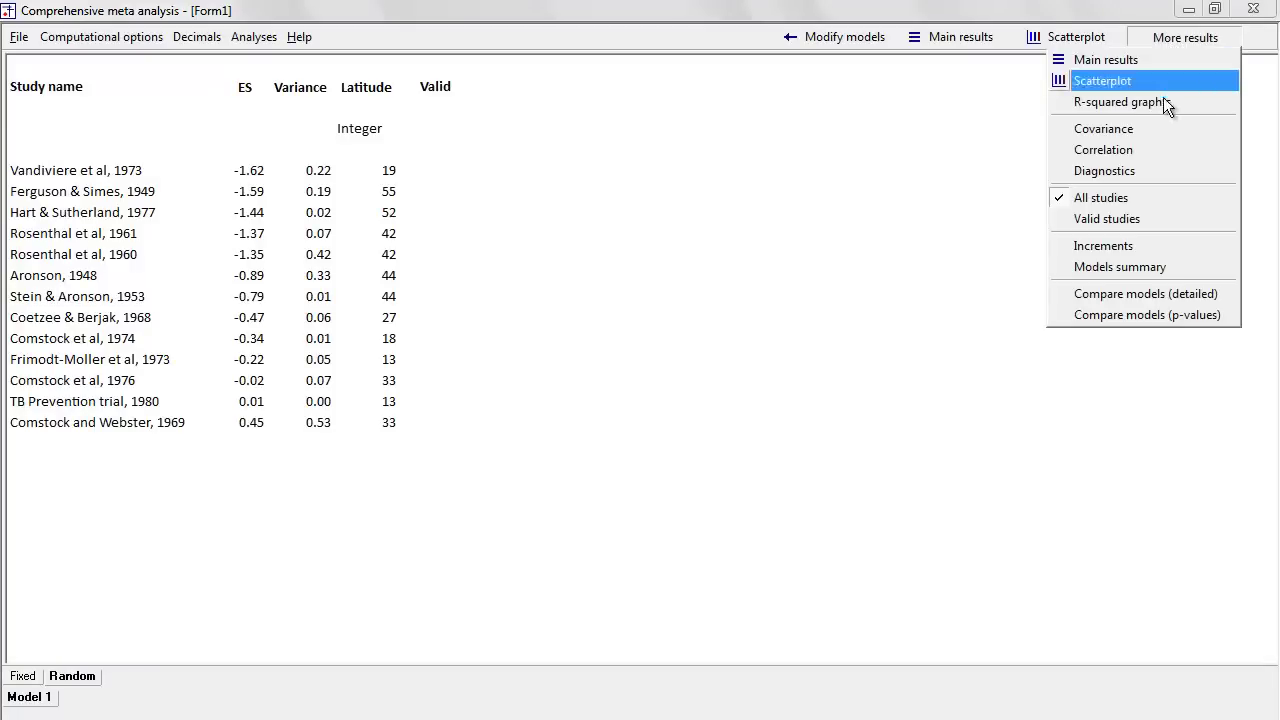
pyautogui.click(1128, 265)
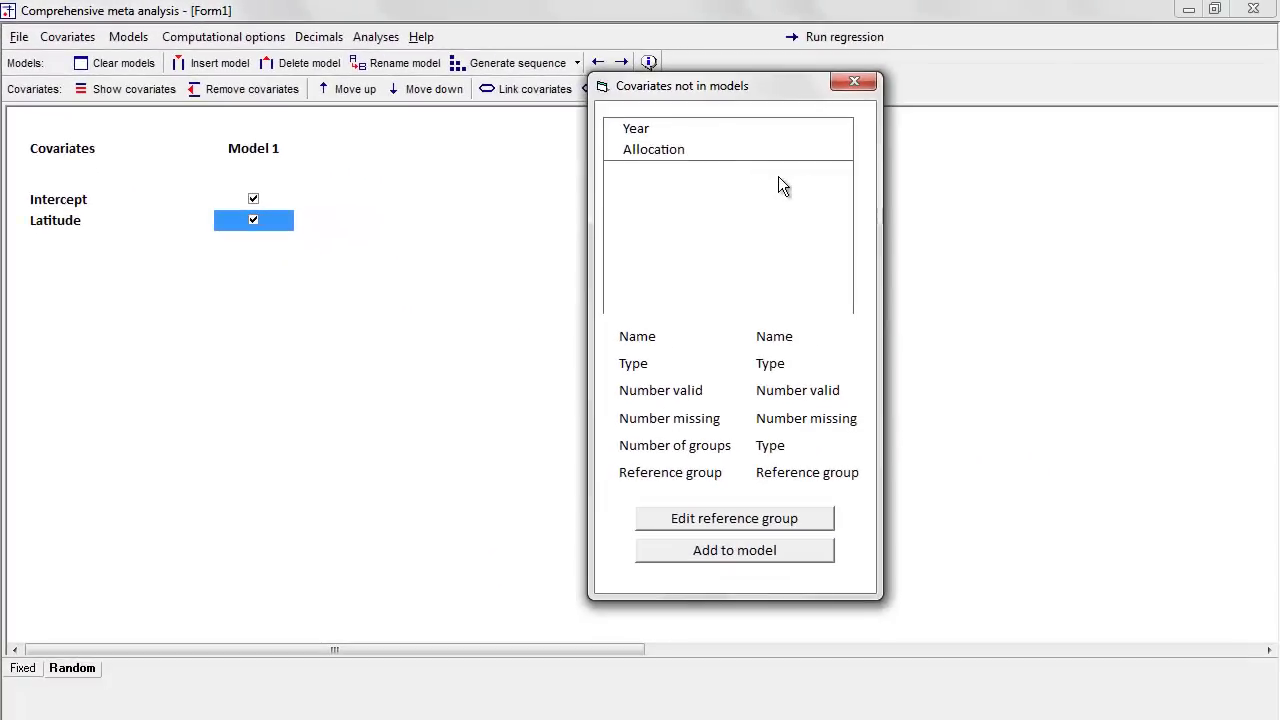
# Step: Inspect the details of the Allocation covariate in the list of covariates not in models
pyautogui.click(659, 149)
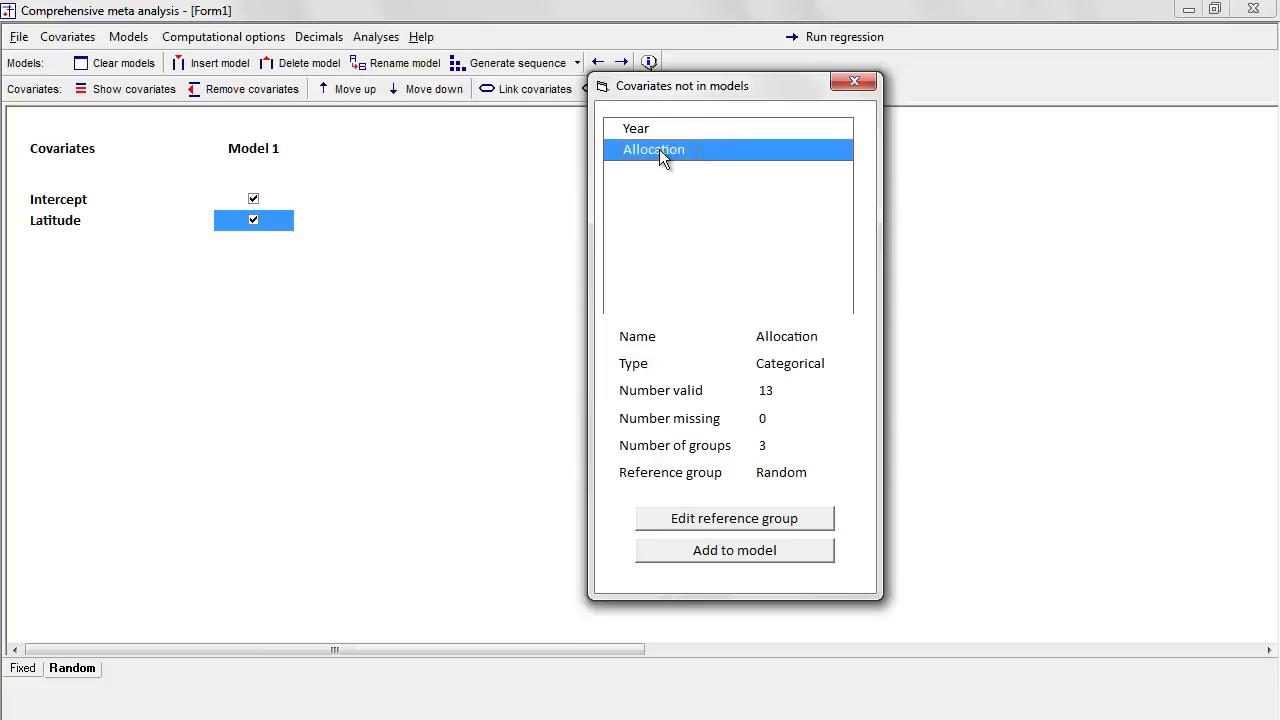
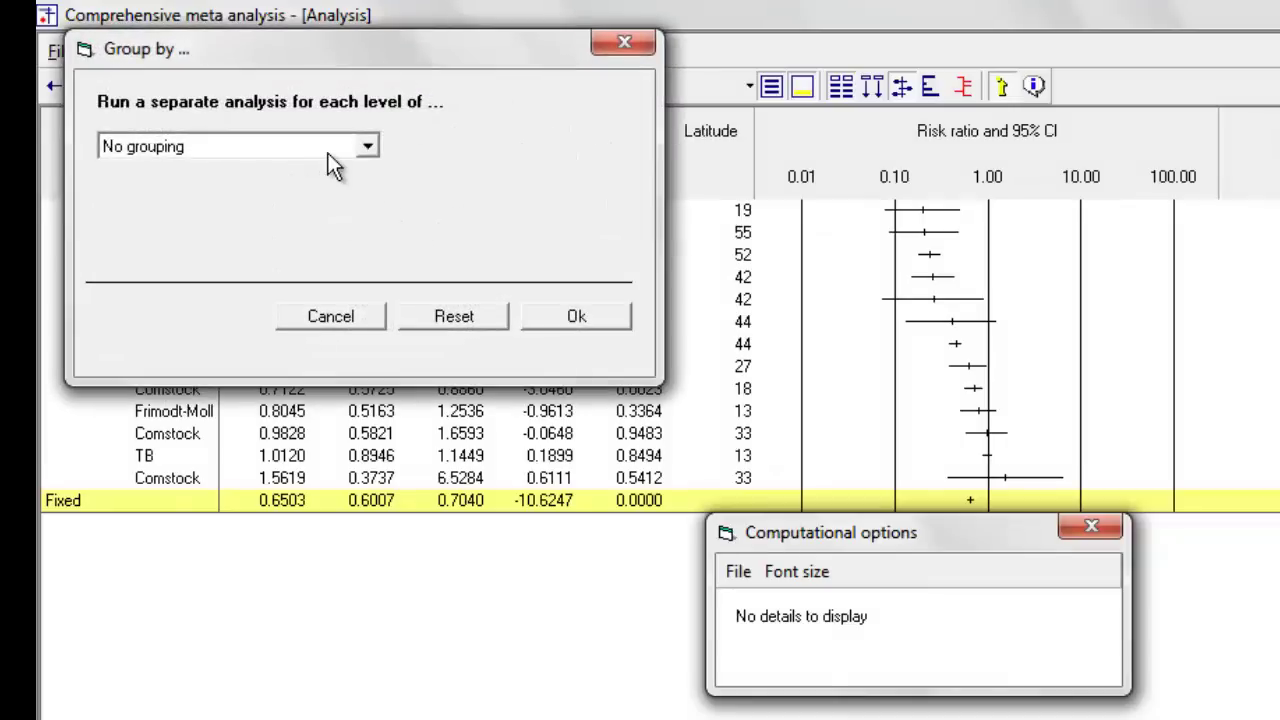
# Step: Group the analysis by Allocation, also analysing across levels and comparing effects at different levels, and close the computational options note
pyautogui.click(337, 186)
pyautogui.click(333, 205)
pyautogui.click(412, 247)
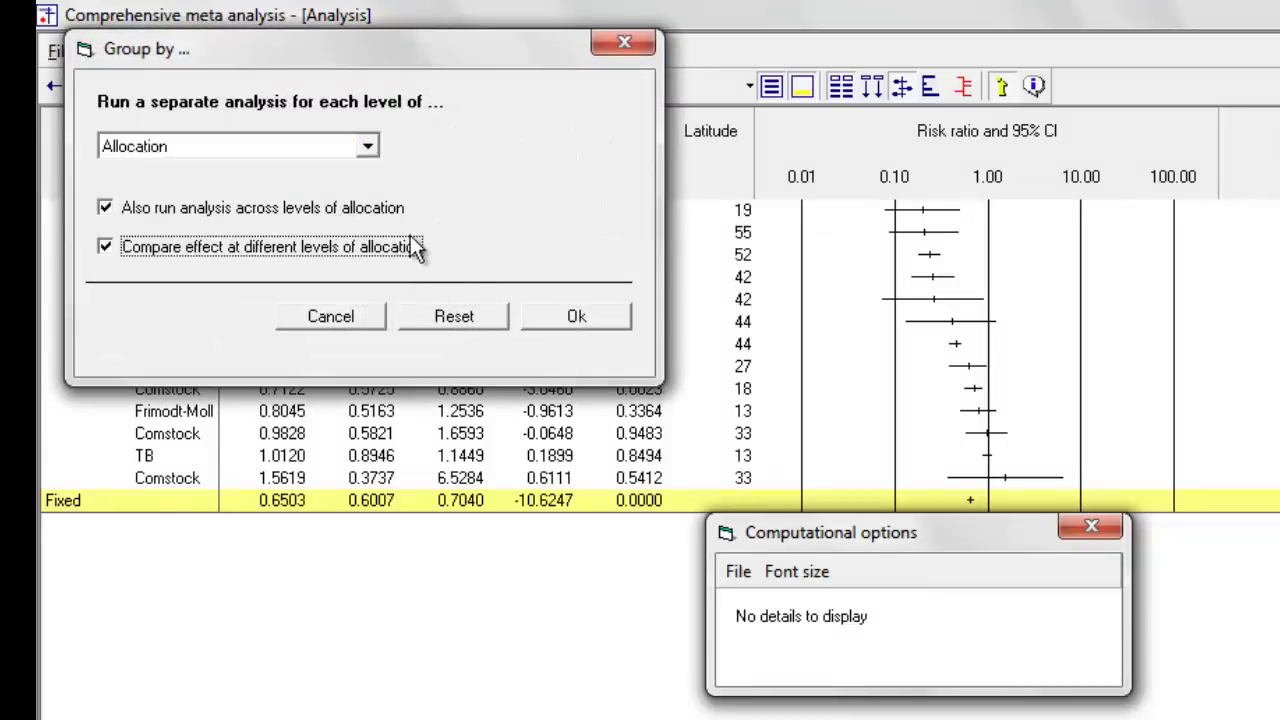
pyautogui.click(566, 317)
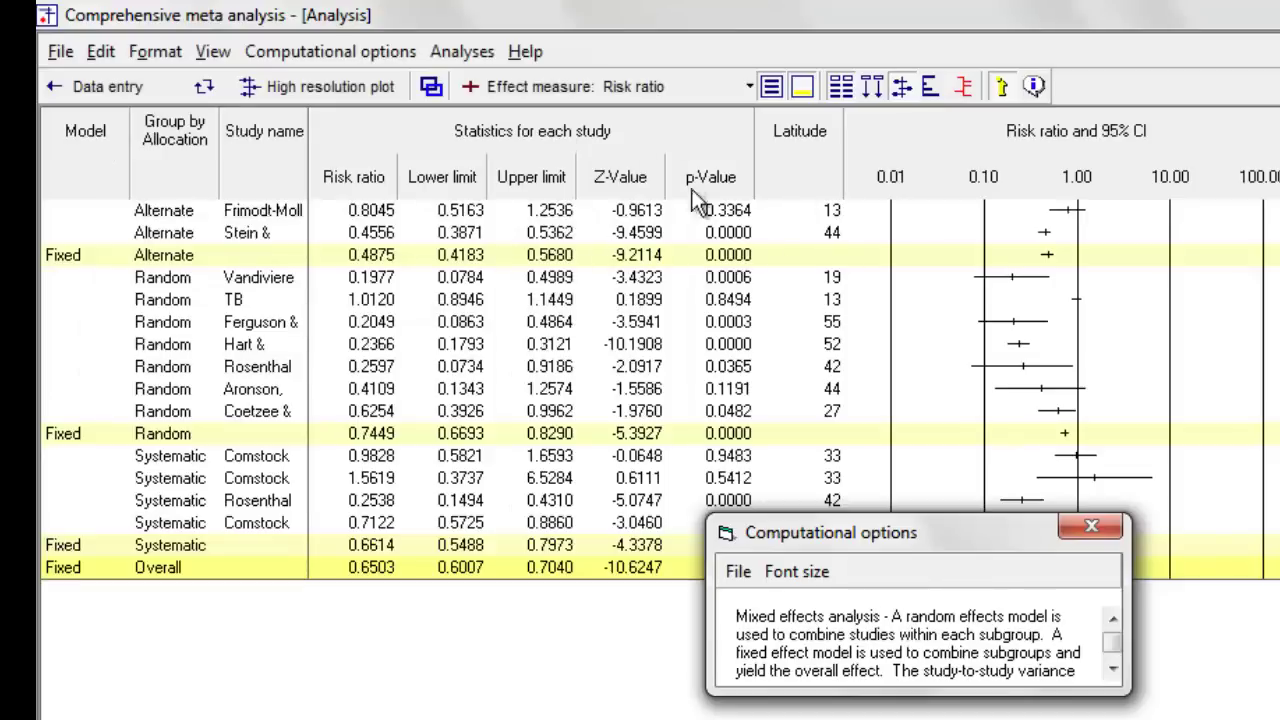
pyautogui.click(1106, 527)
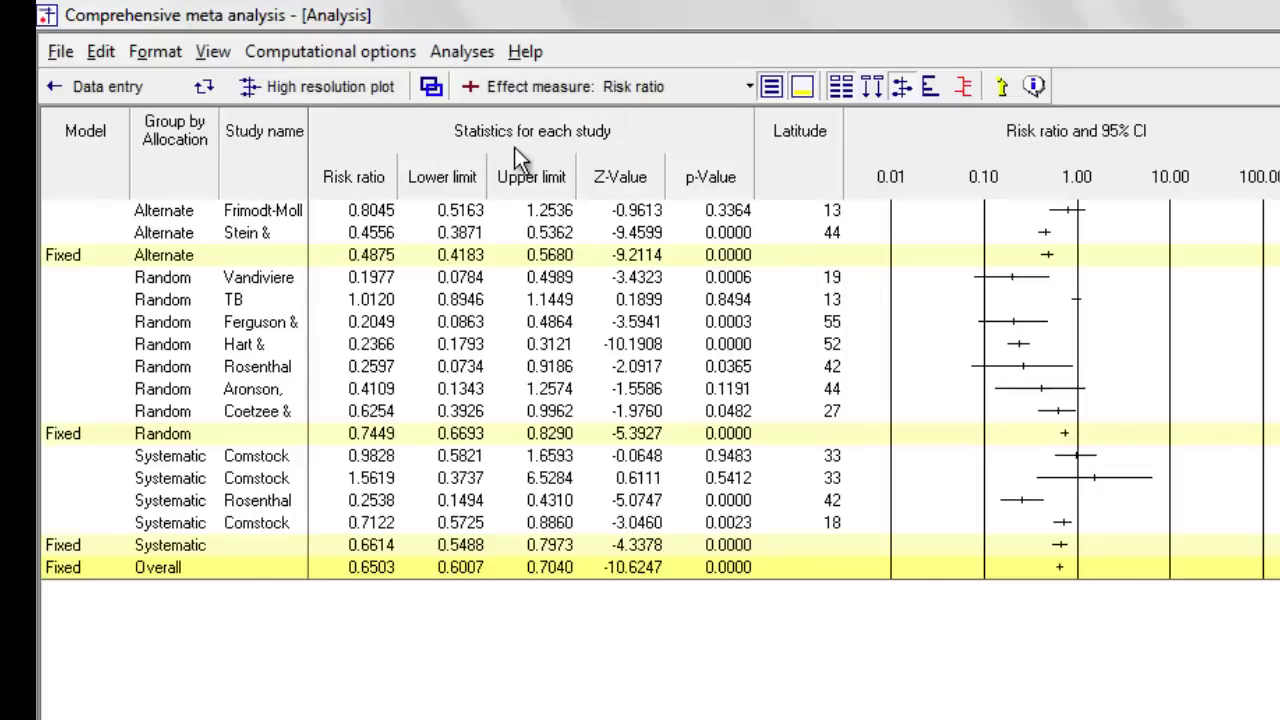
# Step: Review the fixed and mixed effects statistics table for the Allocation groups and return to the study table
pyautogui.click(207, 86)
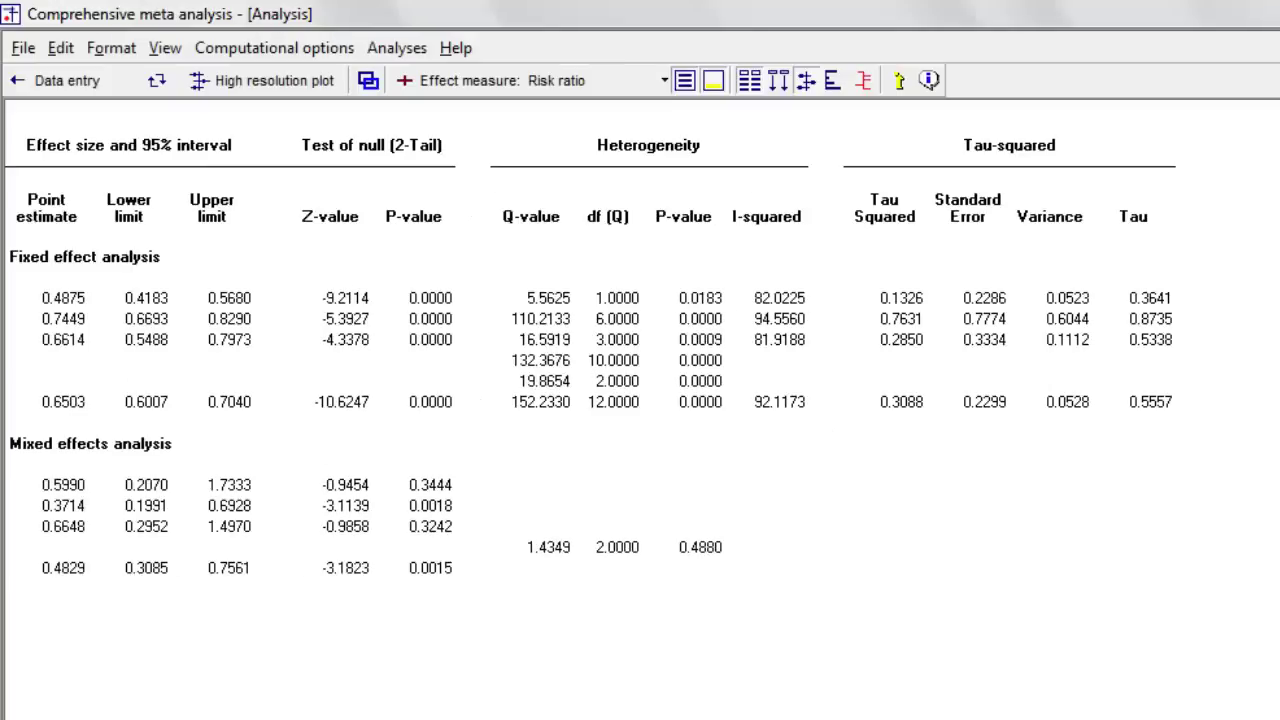
pyautogui.hscroll(-3, 640, 400)
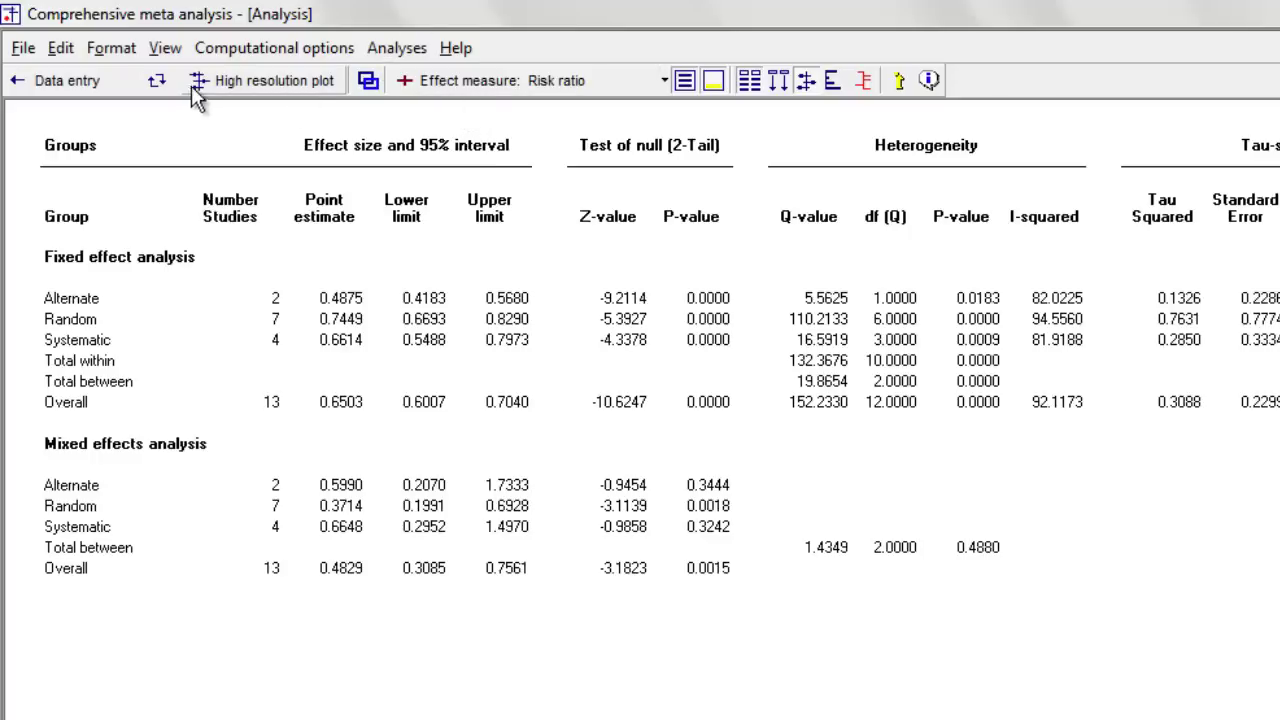
pyautogui.click(157, 81)
# Step: Try to start the Meta regression 2 analysis with the grouping by Allocation in effect
pyautogui.click(400, 48)
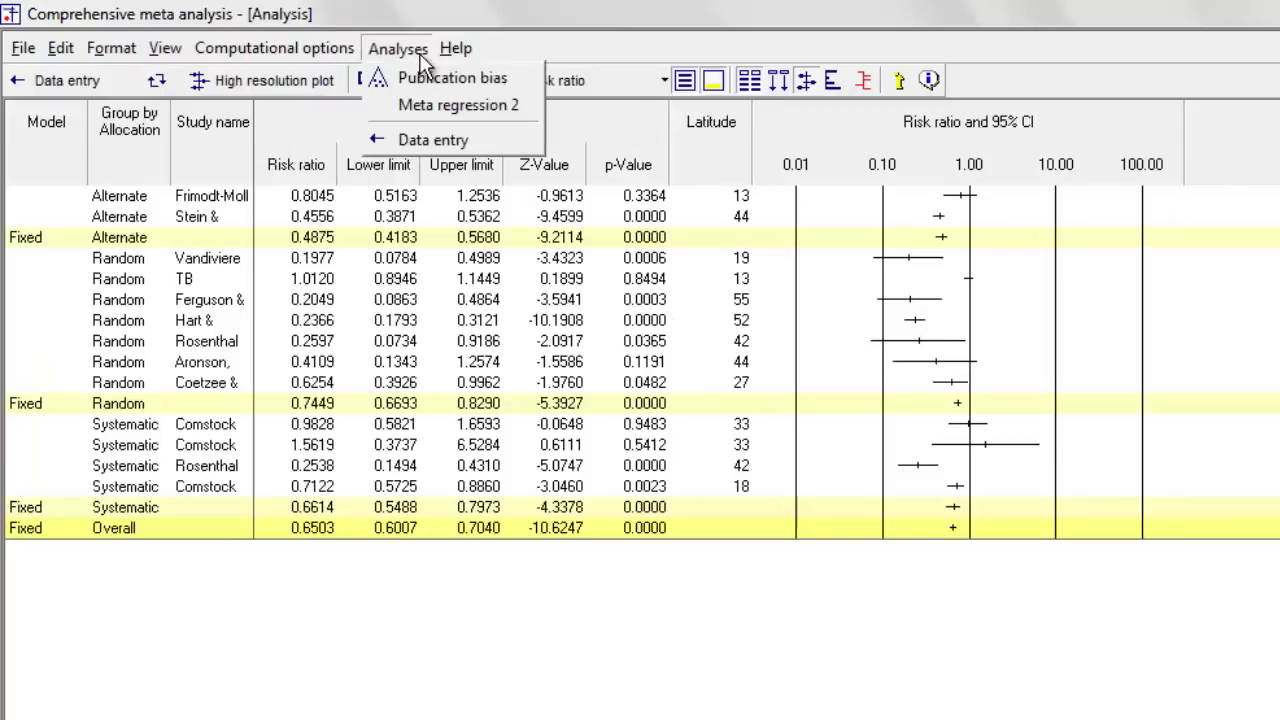
pyautogui.click(452, 105)
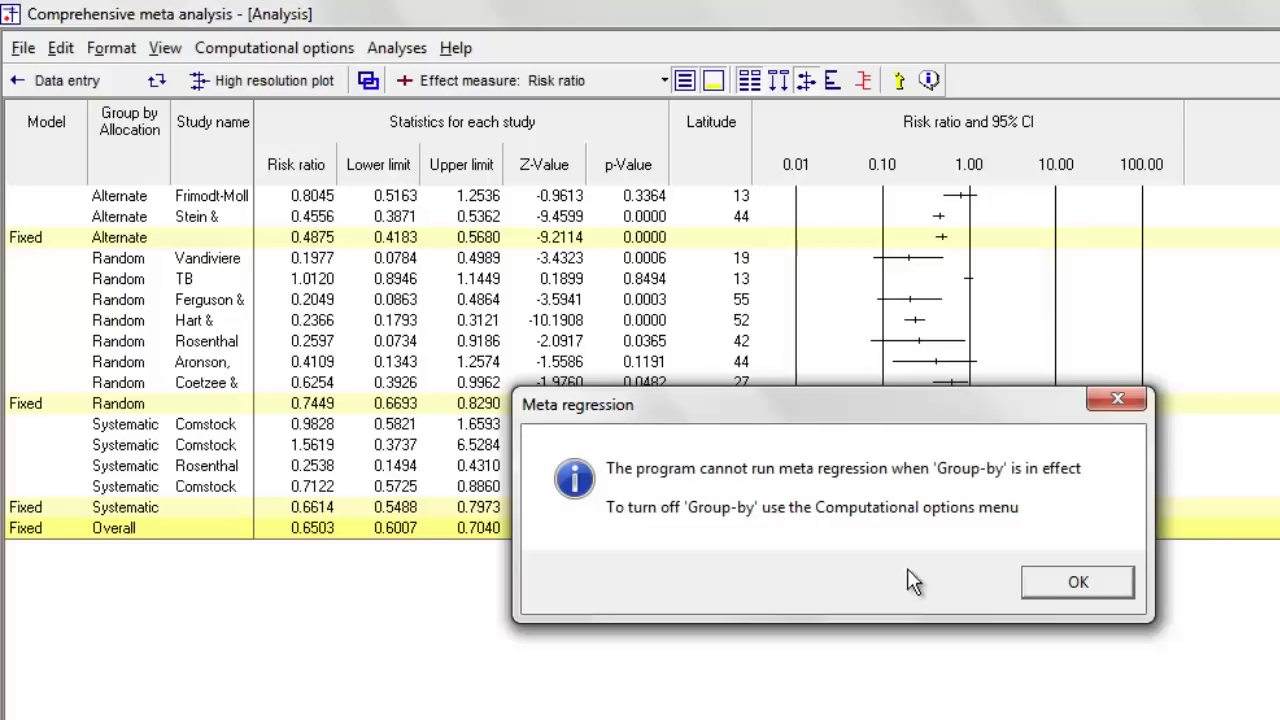
pyautogui.click(1088, 589)
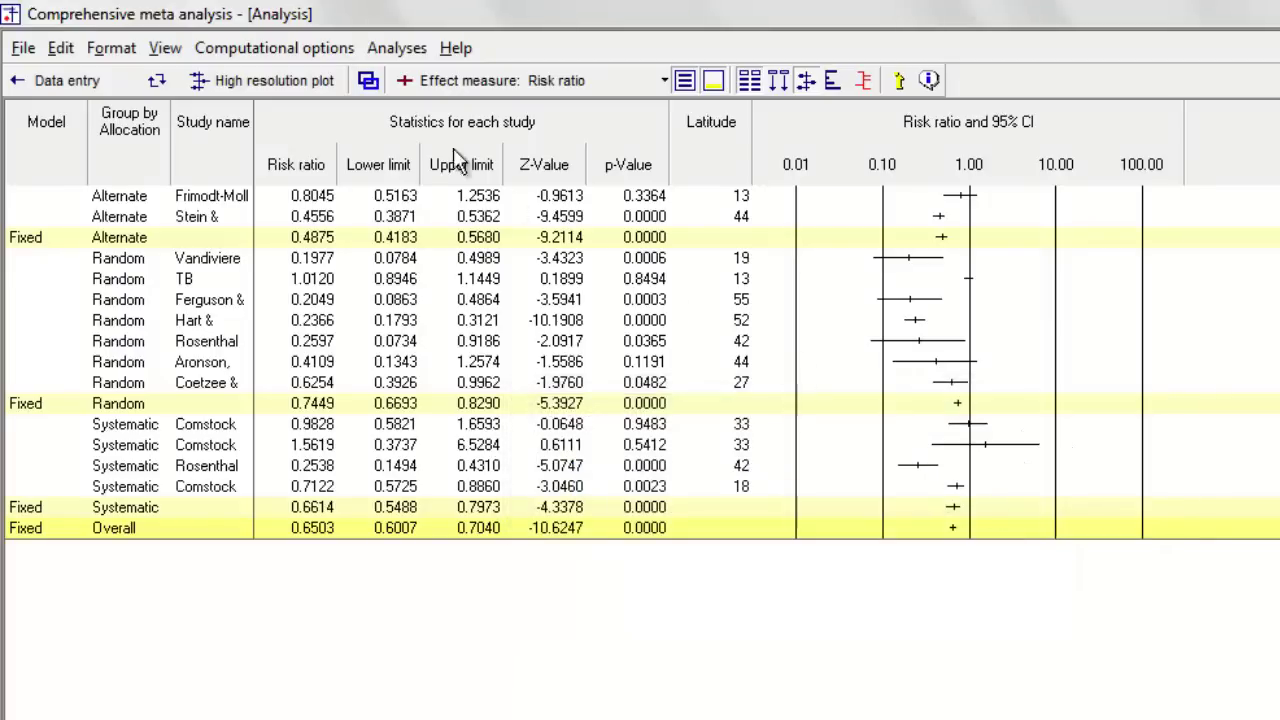
# Step: Set the analysis to No grouping and start the Meta regression 2 analysis
pyautogui.click(327, 52)
pyautogui.click(338, 176)
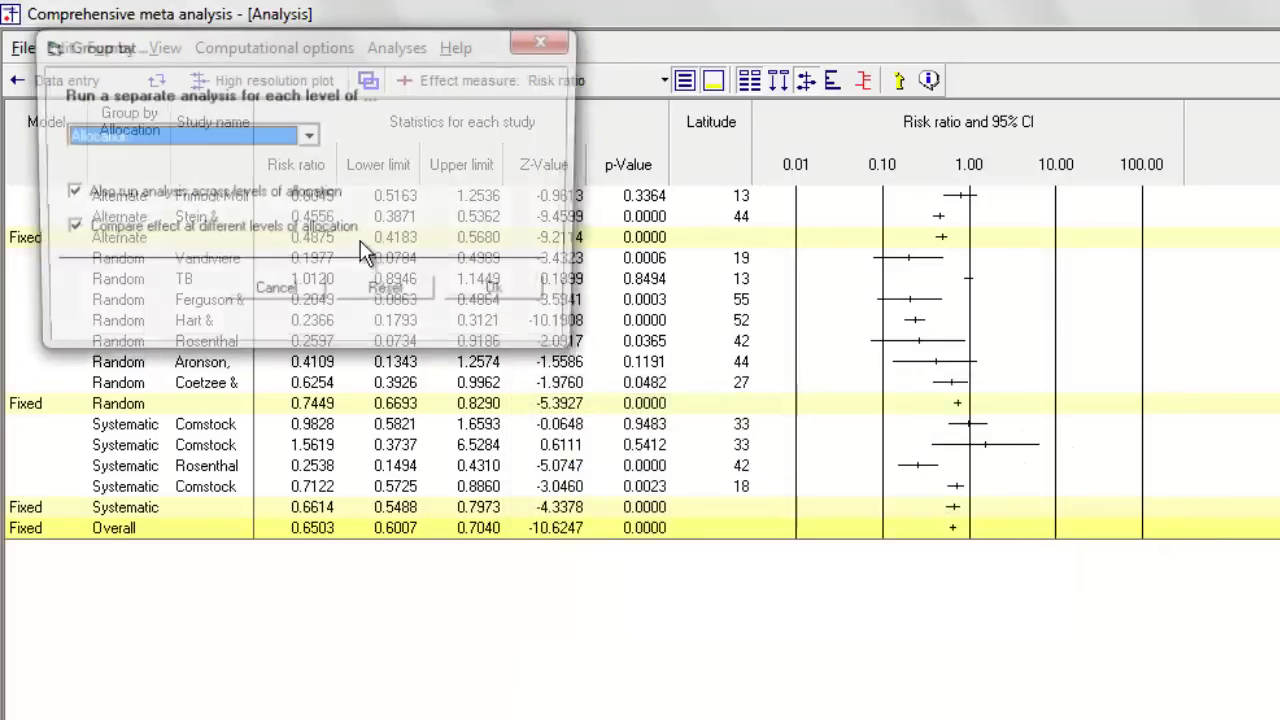
pyautogui.click(300, 135)
pyautogui.click(283, 158)
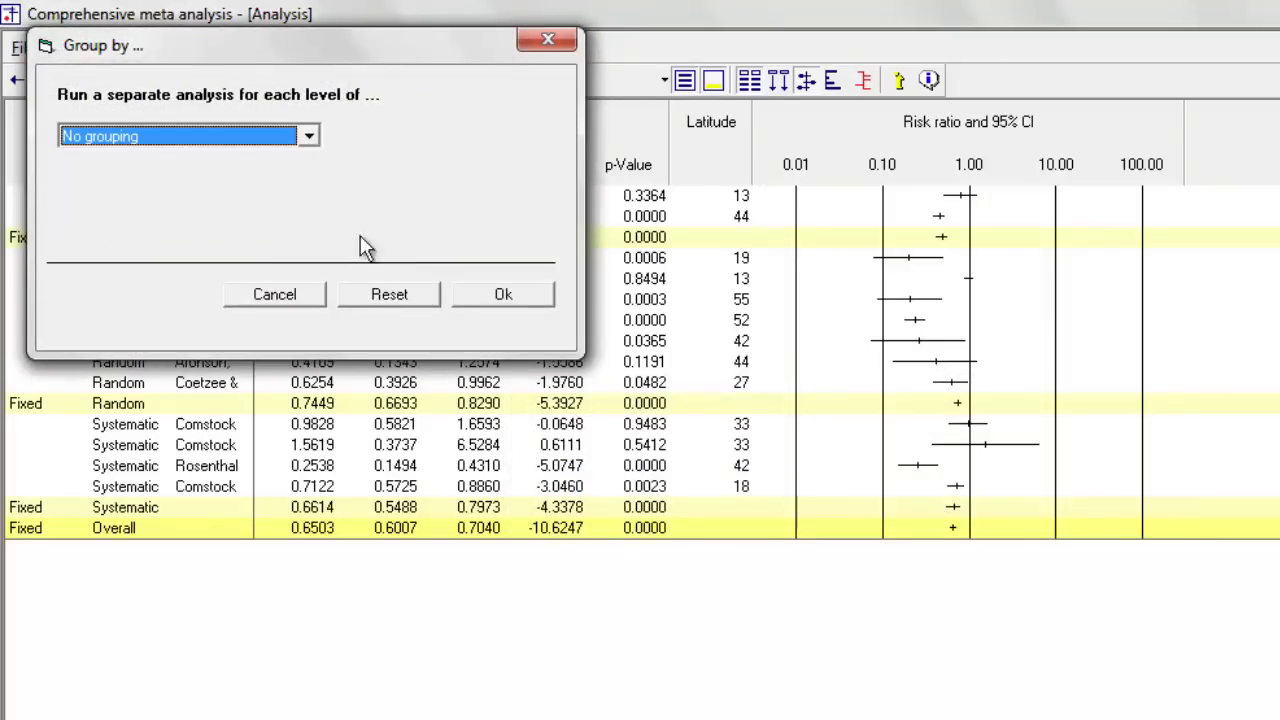
pyautogui.click(468, 296)
pyautogui.click(390, 48)
pyautogui.click(430, 106)
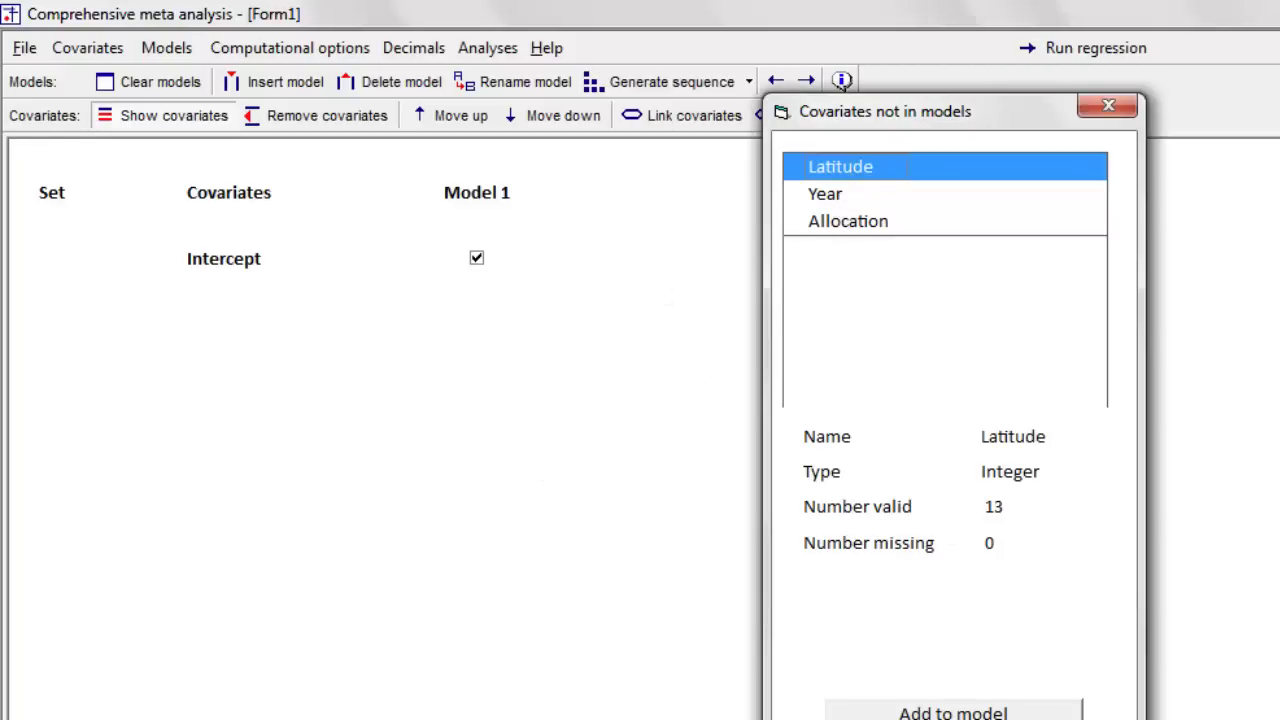
# Step: Add the covariates Latitude and Allocation to the list and include Latitude and both Allocation terms in Model 1
pyautogui.click(953, 712)
pyautogui.click(966, 200)
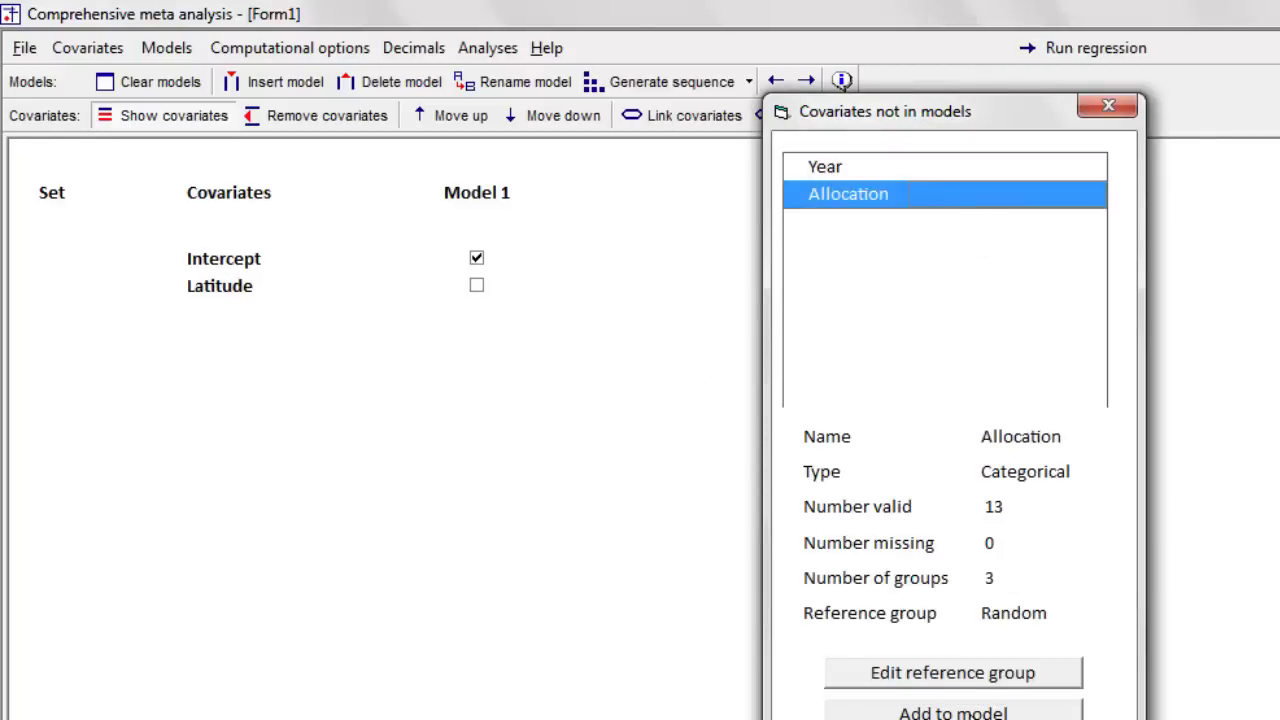
pyautogui.click(948, 708)
pyautogui.click(478, 287)
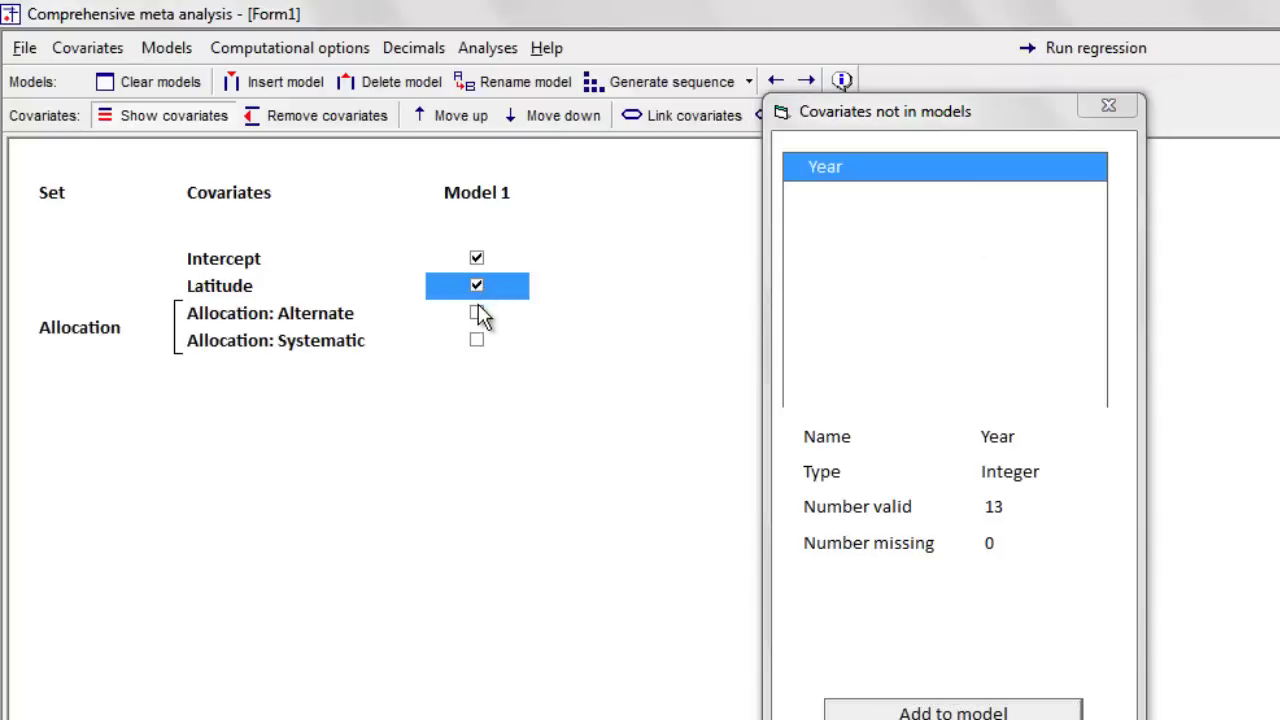
pyautogui.click(478, 313)
pyautogui.click(477, 340)
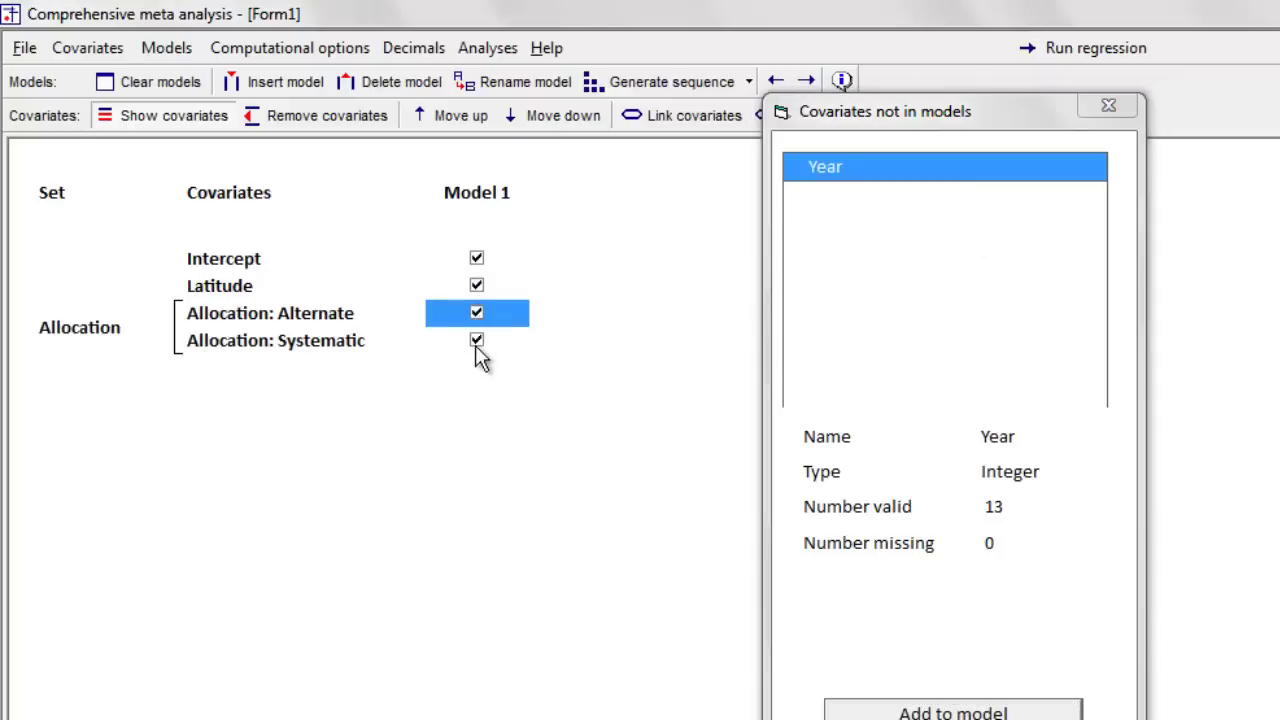
# Step: Close the list of covariates not in models and run the regression for Model 1
pyautogui.click(1122, 106)
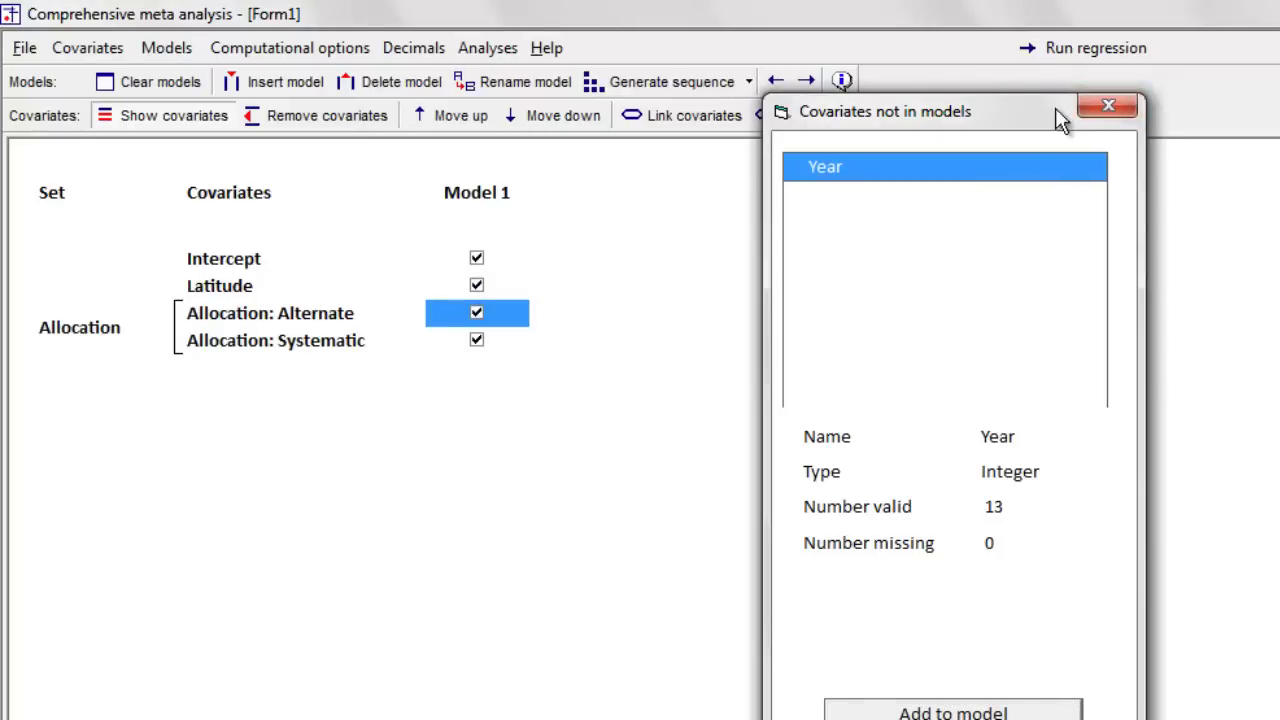
pyautogui.click(1092, 104)
pyautogui.click(1067, 58)
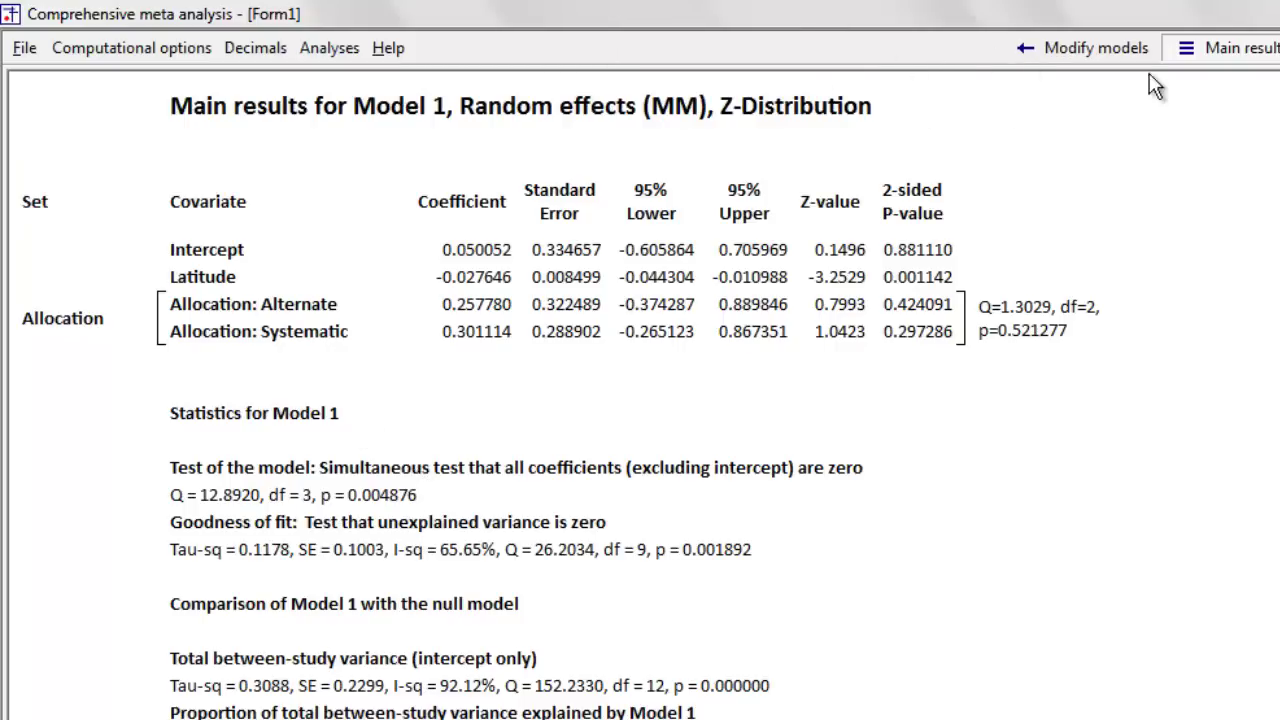
# Step: Return to the model setup, add Year to the covariates, and close the list of unused covariates
pyautogui.click(1105, 50)
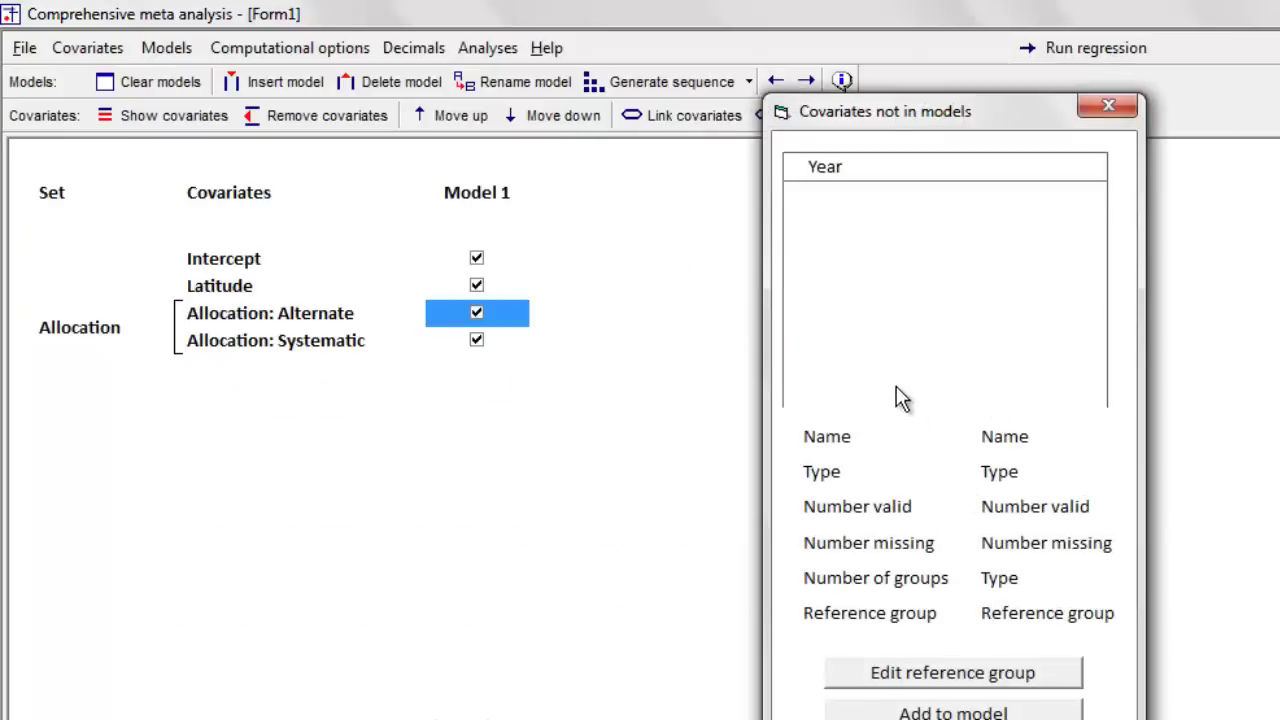
pyautogui.click(898, 169)
pyautogui.click(972, 711)
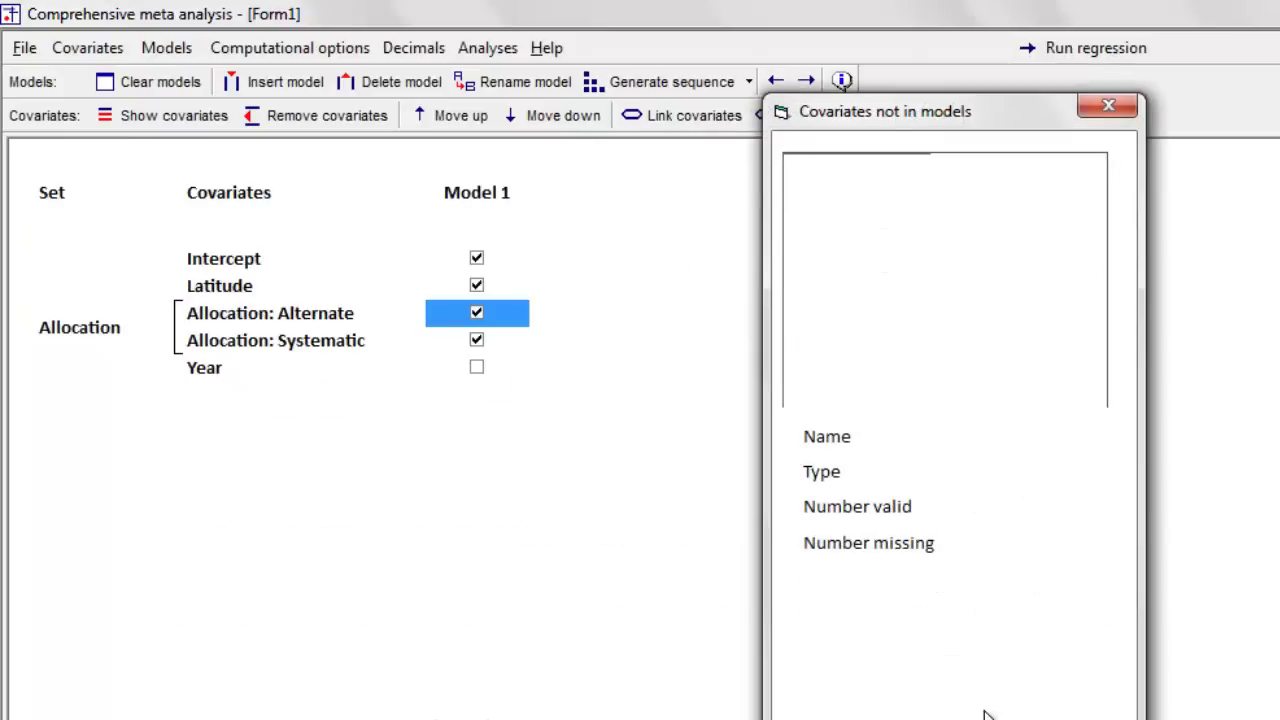
pyautogui.click(1112, 107)
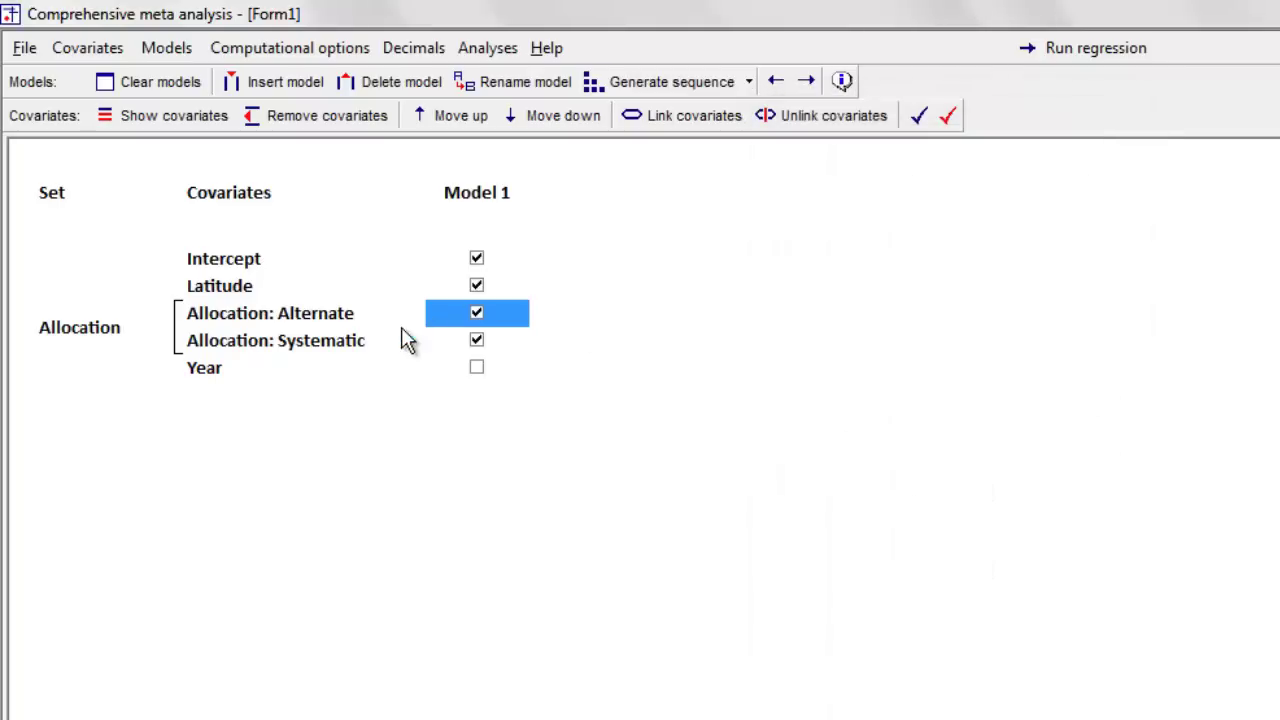
# Step: Move the Year covariate up to sit directly below Latitude, above both Allocation terms
pyautogui.click(242, 366)
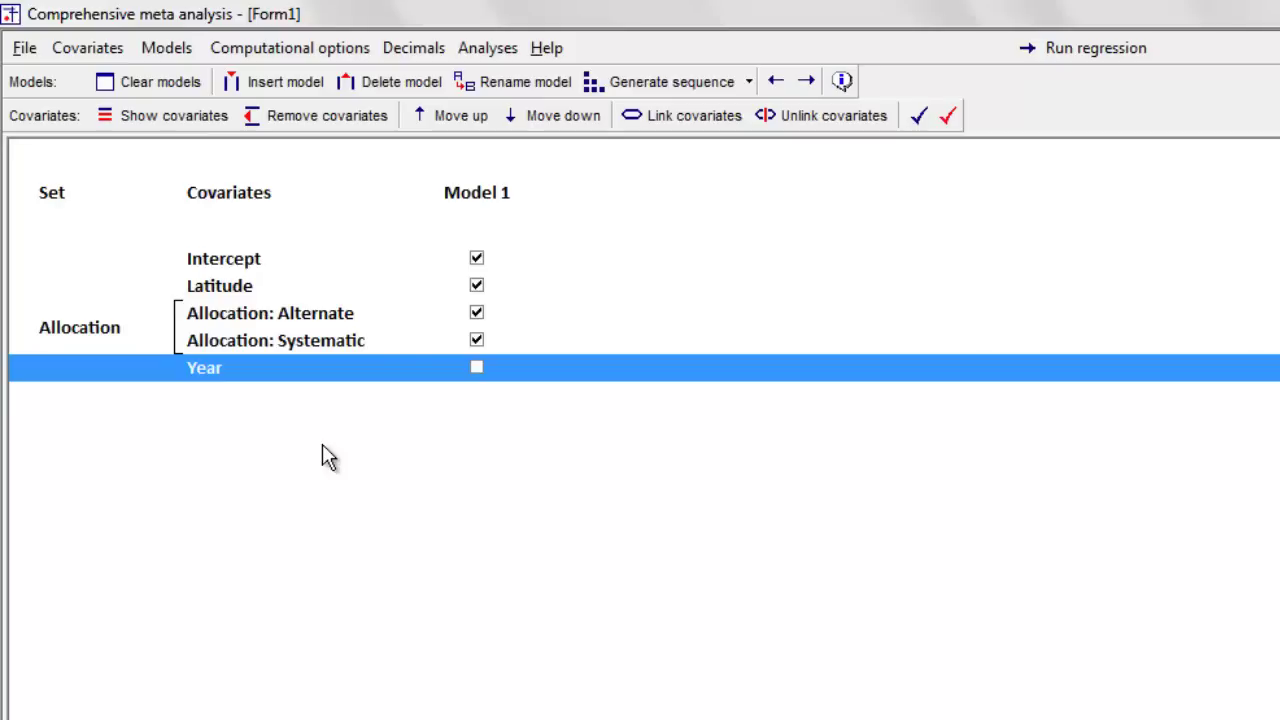
pyautogui.click(452, 119)
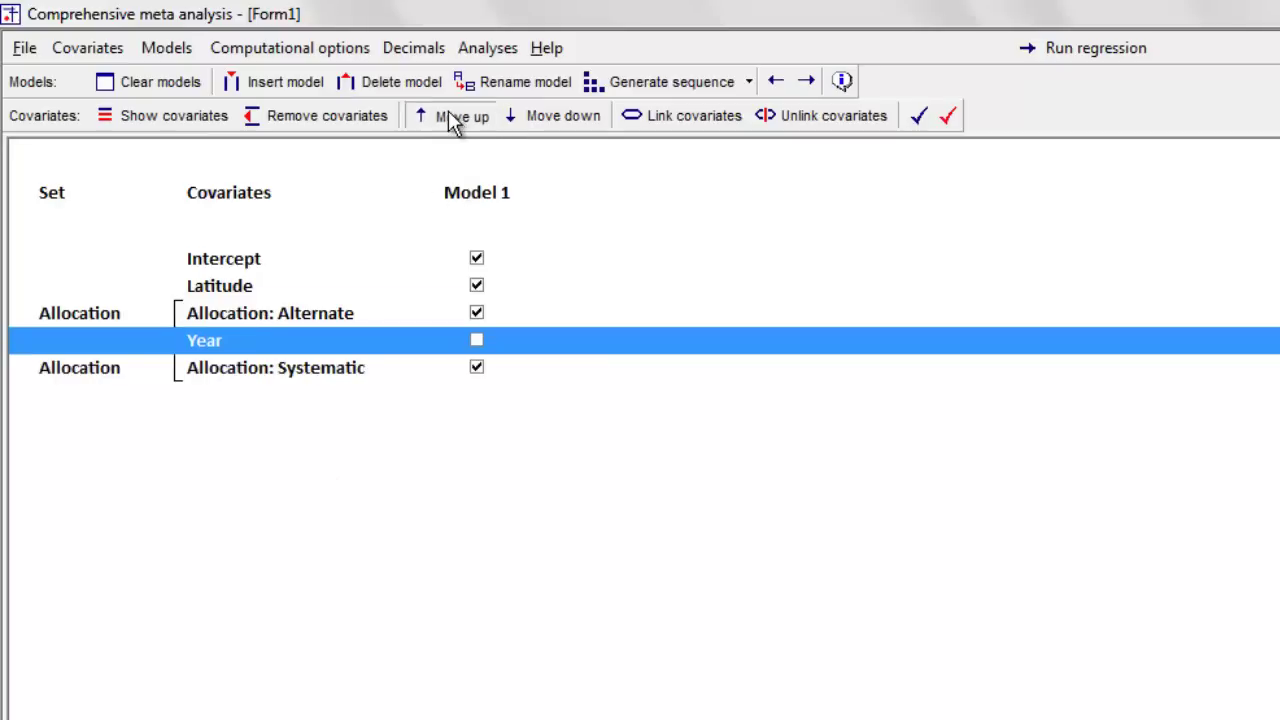
pyautogui.click(452, 119)
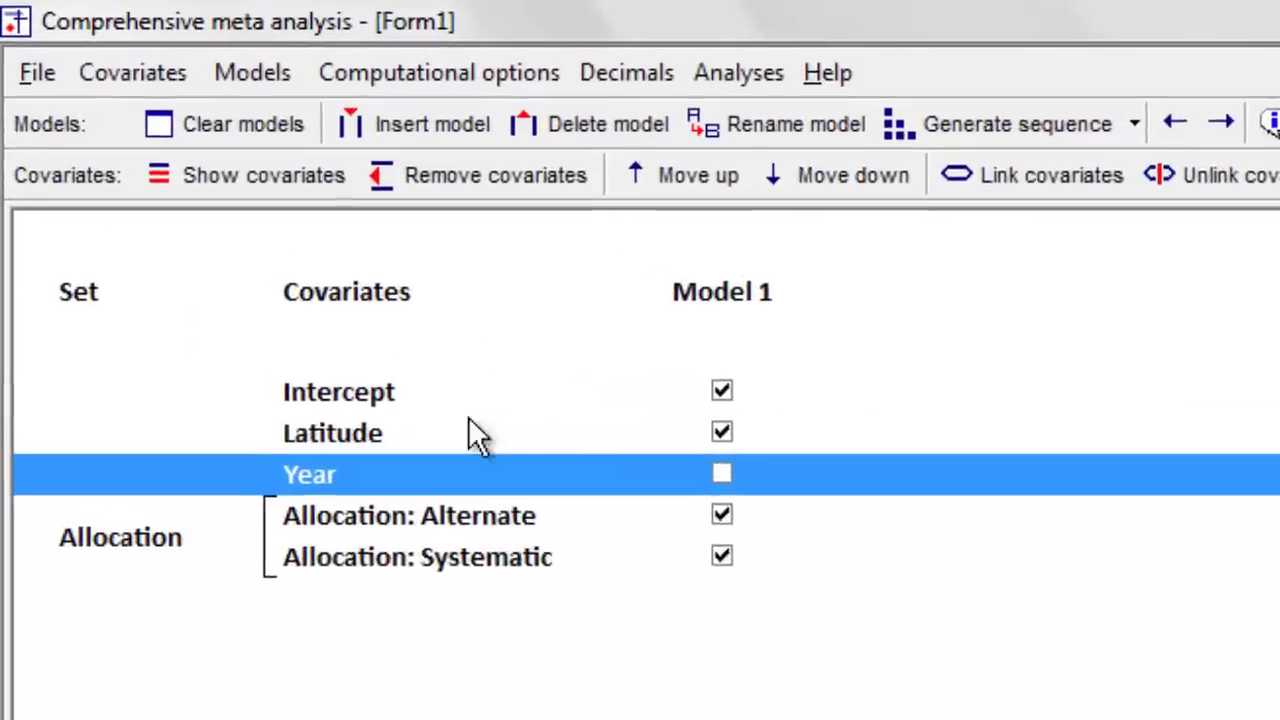
# Step: Link the covariates Latitude and Year as a set named Test
pyautogui.click(344, 290)
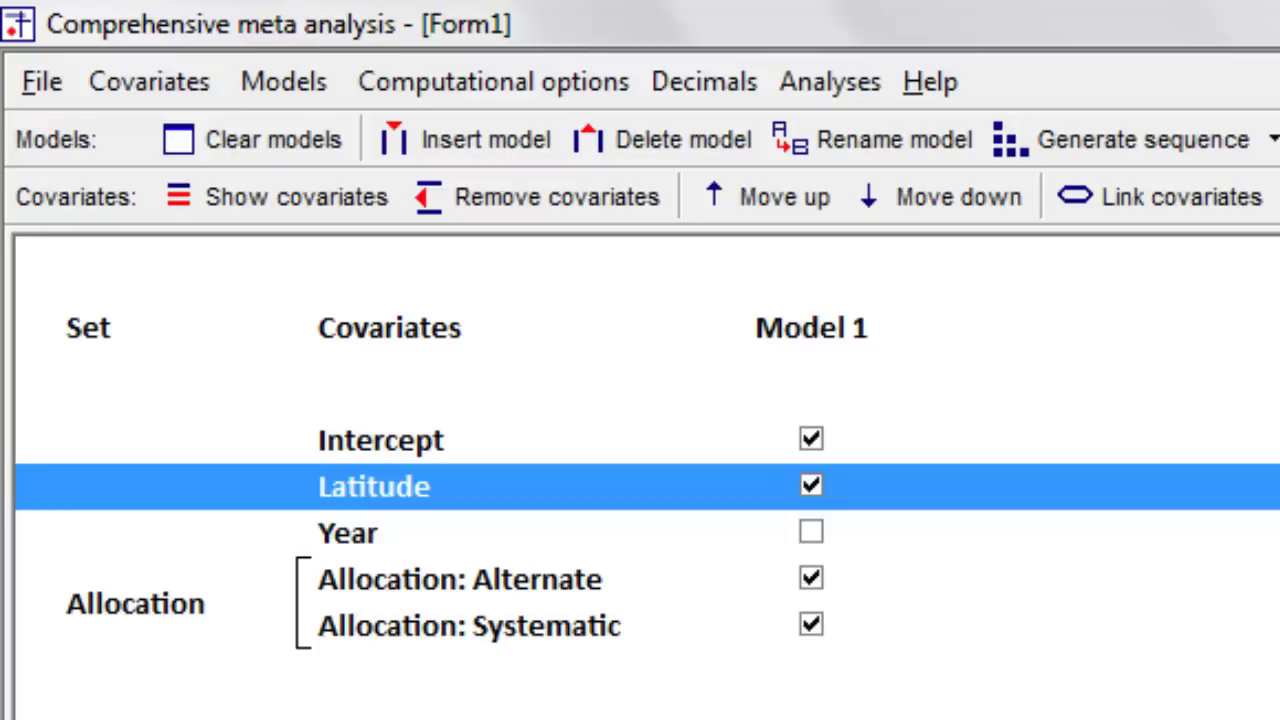
pyautogui.keyDown('shift'); pyautogui.click(347, 533); pyautogui.keyUp('shift')
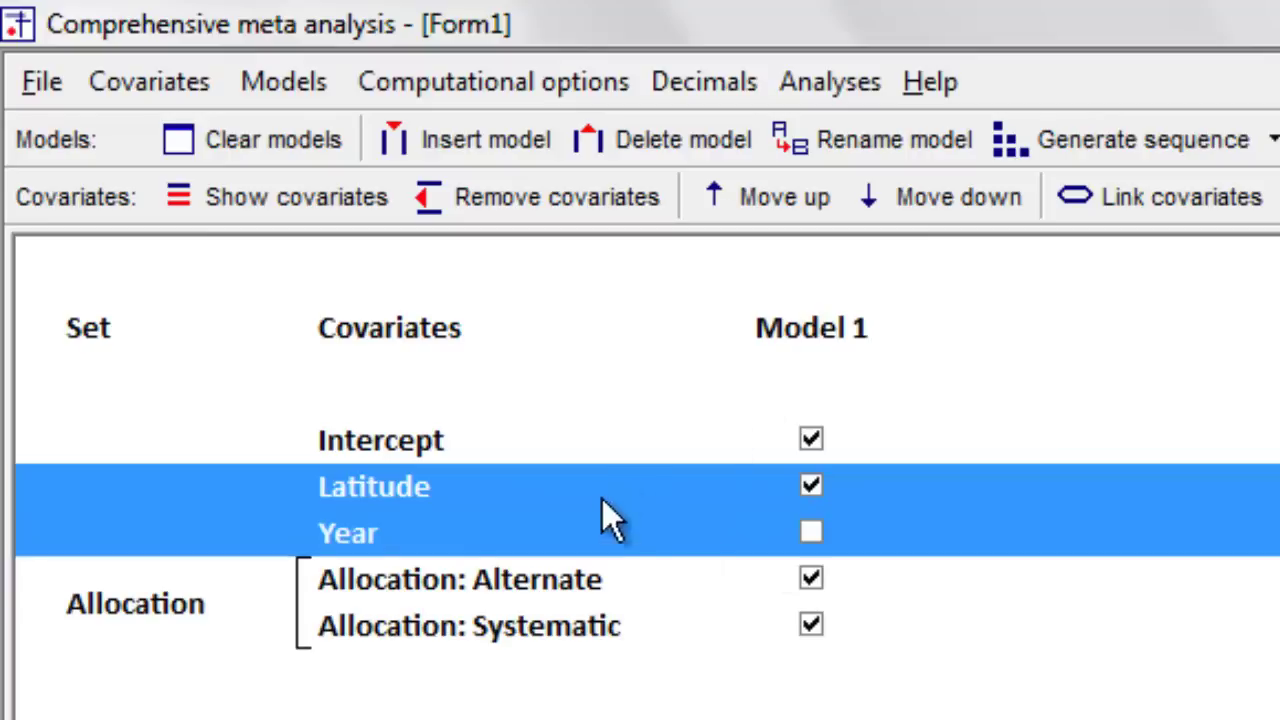
pyautogui.click(1170, 205)
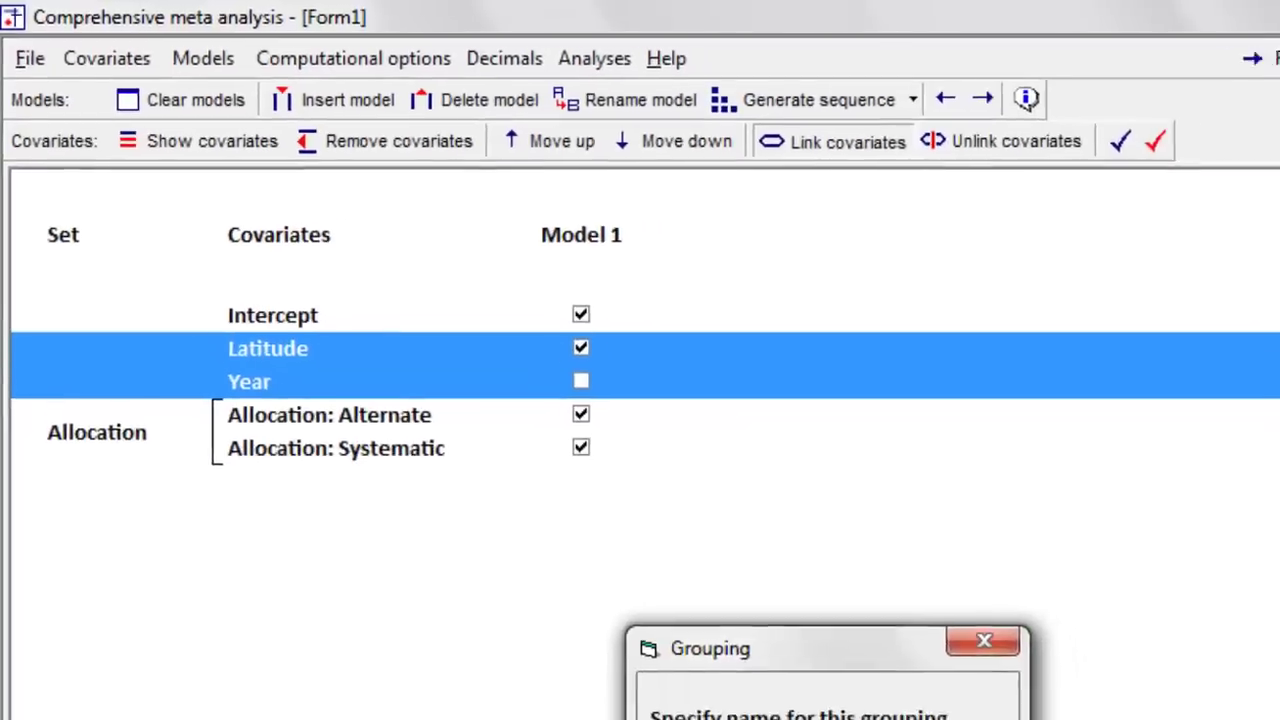
pyautogui.write('Test')
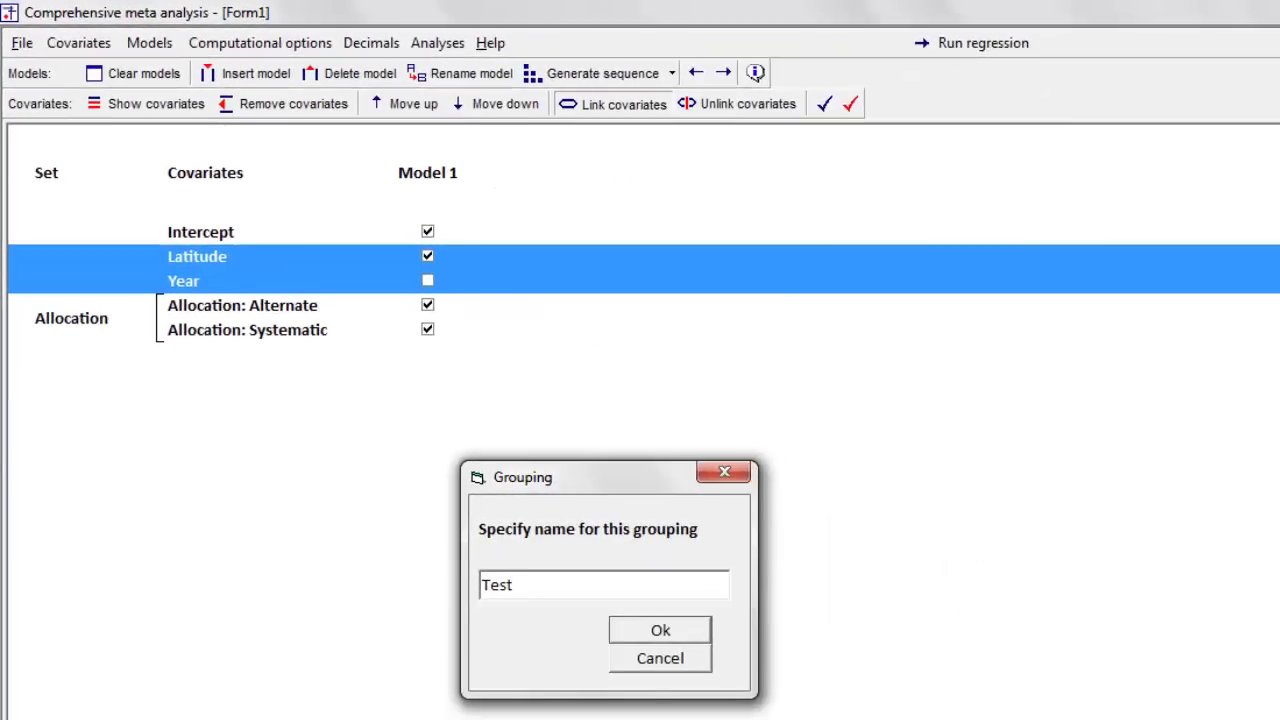
pyautogui.click(645, 634)
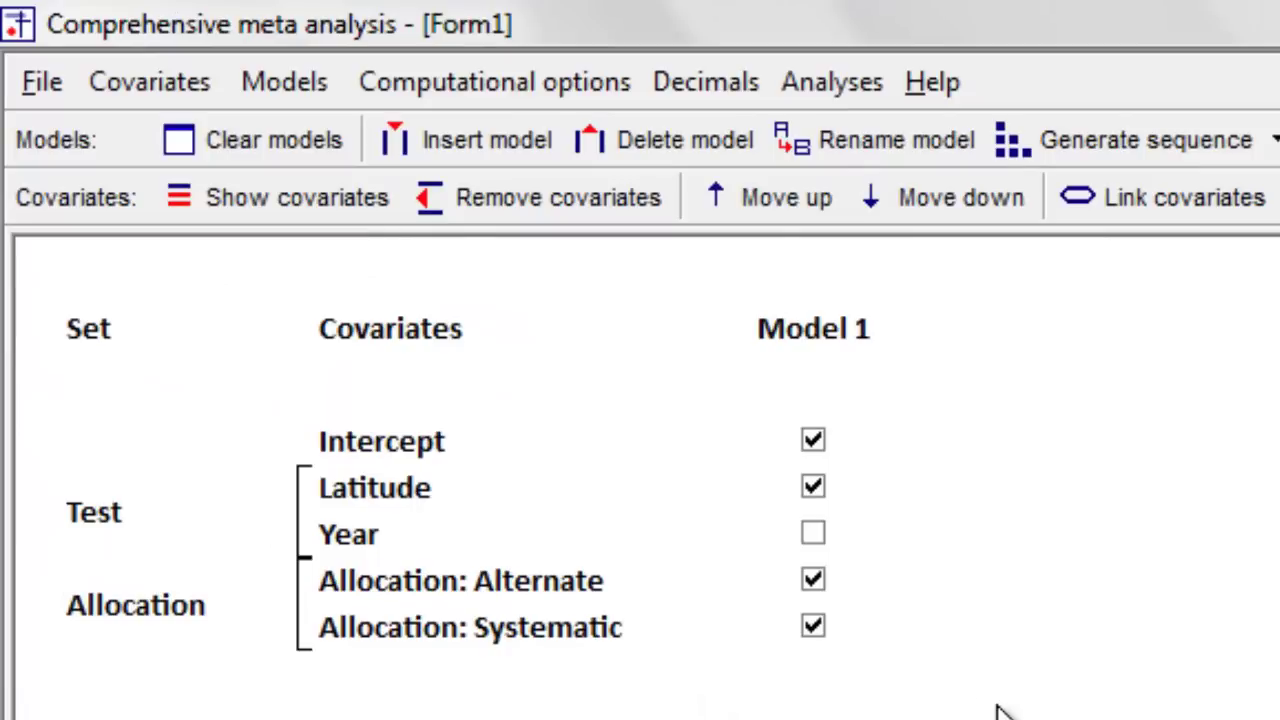
# Step: Include Year in Model 1 and run the regression to review the results for the Latitude and Year set
pyautogui.click(815, 533)
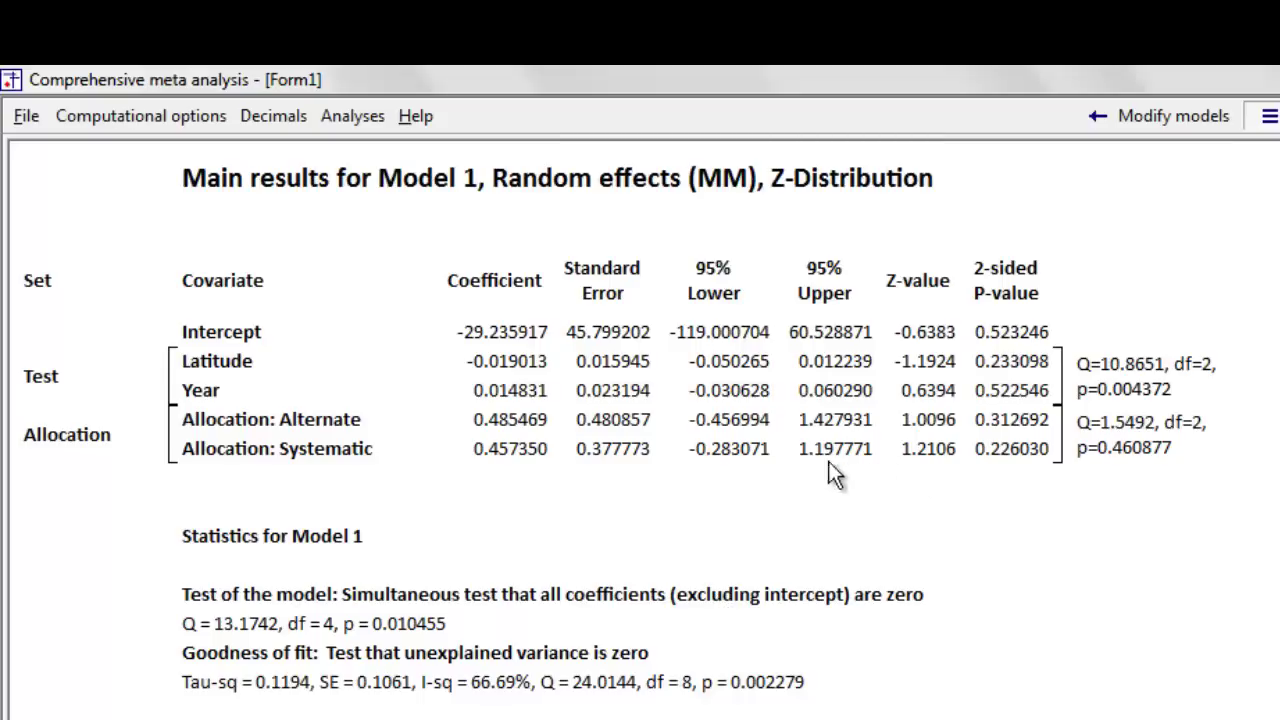
pyautogui.click(770, 372)
pyautogui.click(793, 398)
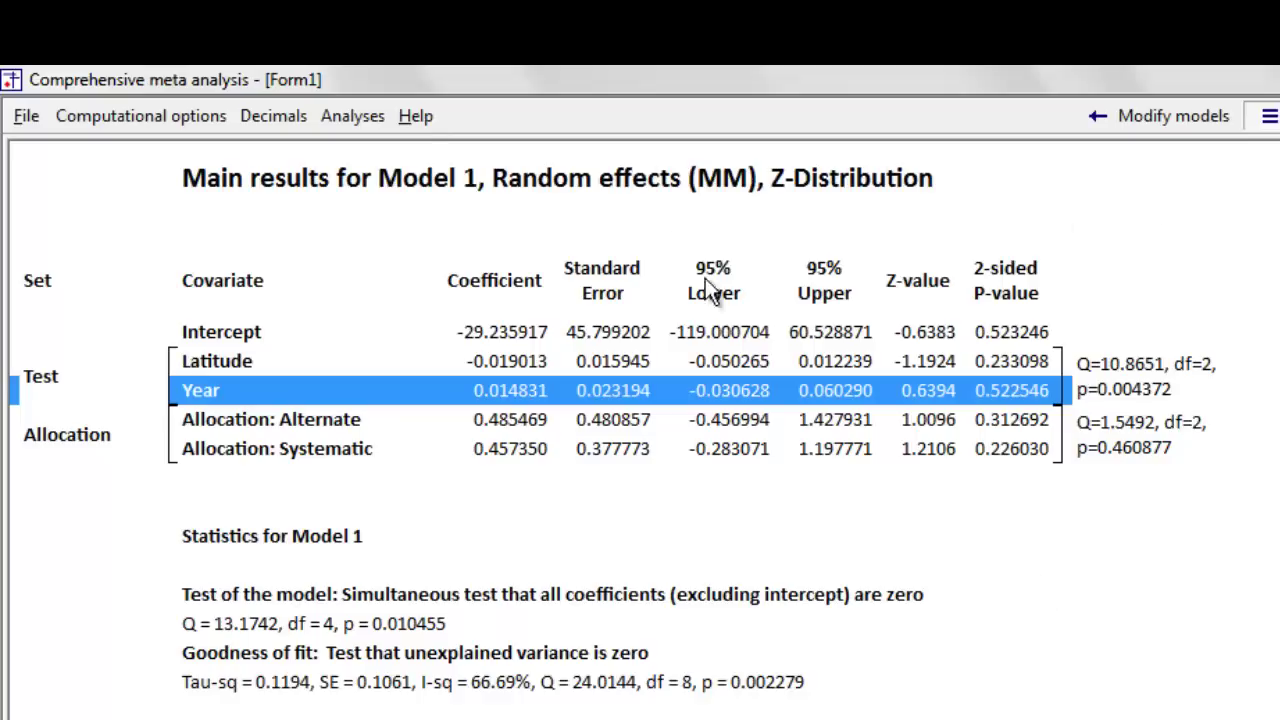
pyautogui.click(780, 546)
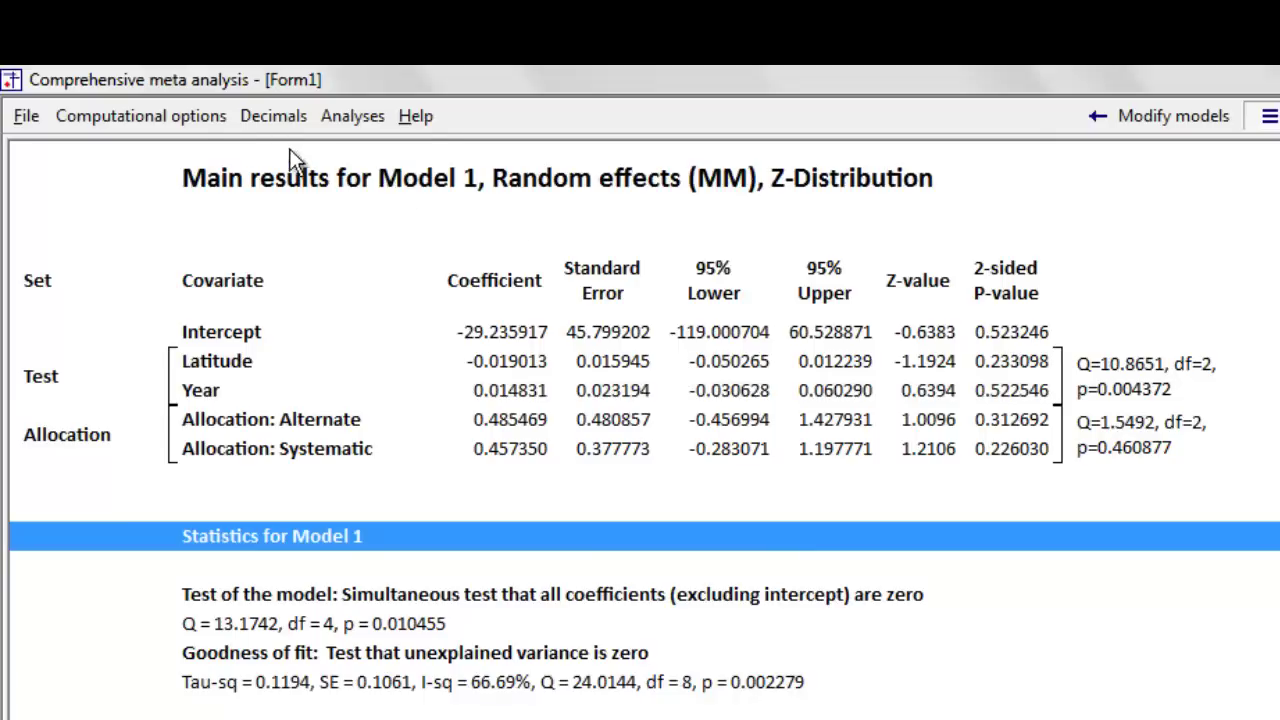
# Step: Switch the results from Z-Distribution to Knapp-Hartung and set the estimation method to Maximum likelihood
pyautogui.click(199, 118)
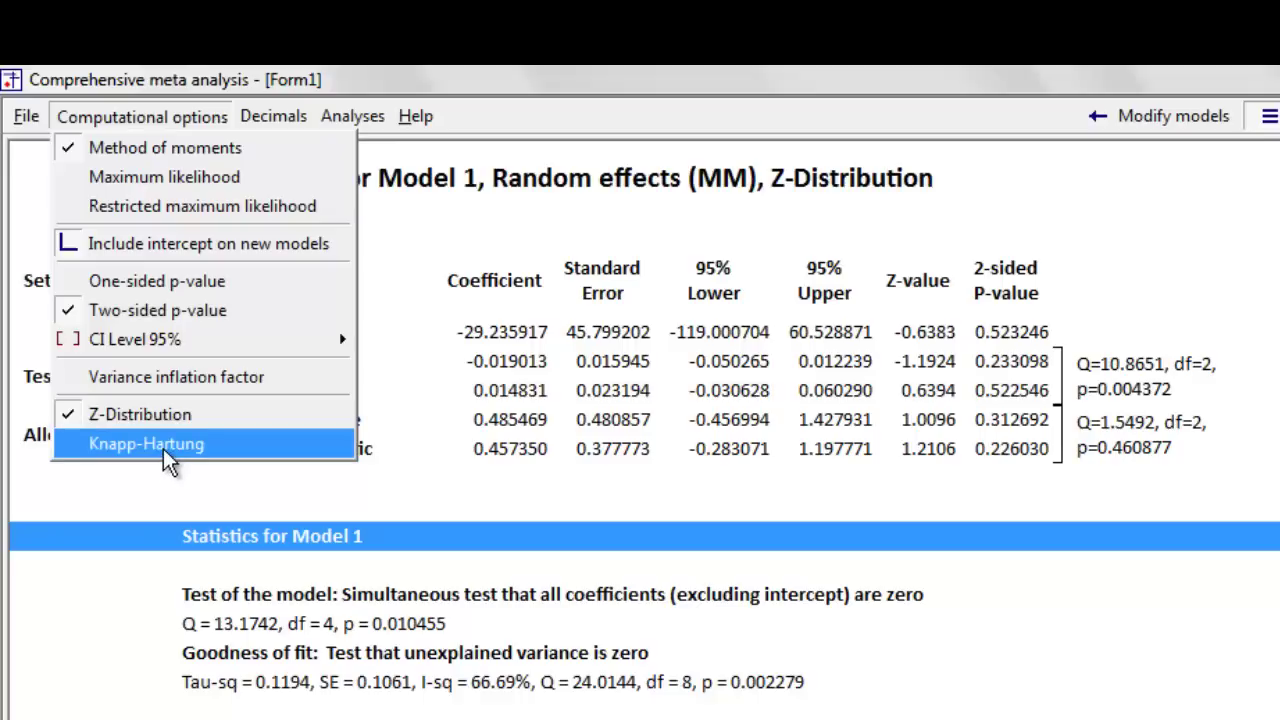
pyautogui.click(164, 450)
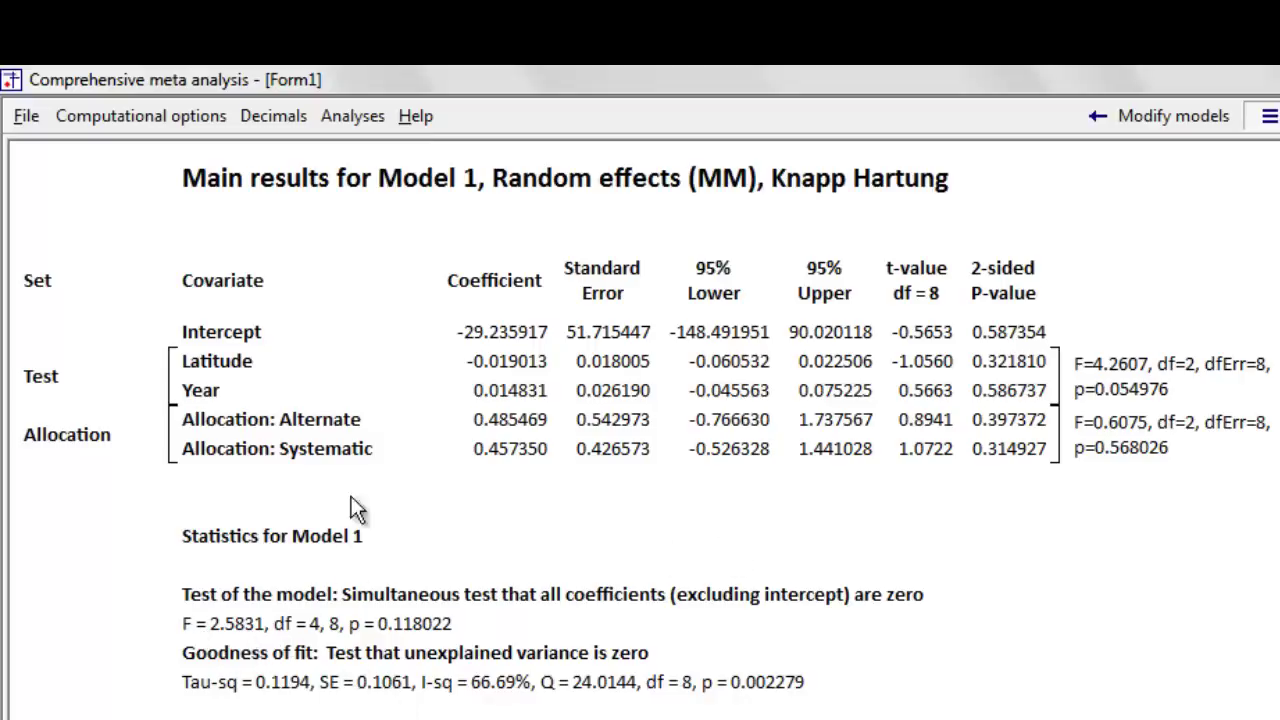
pyautogui.click(139, 116)
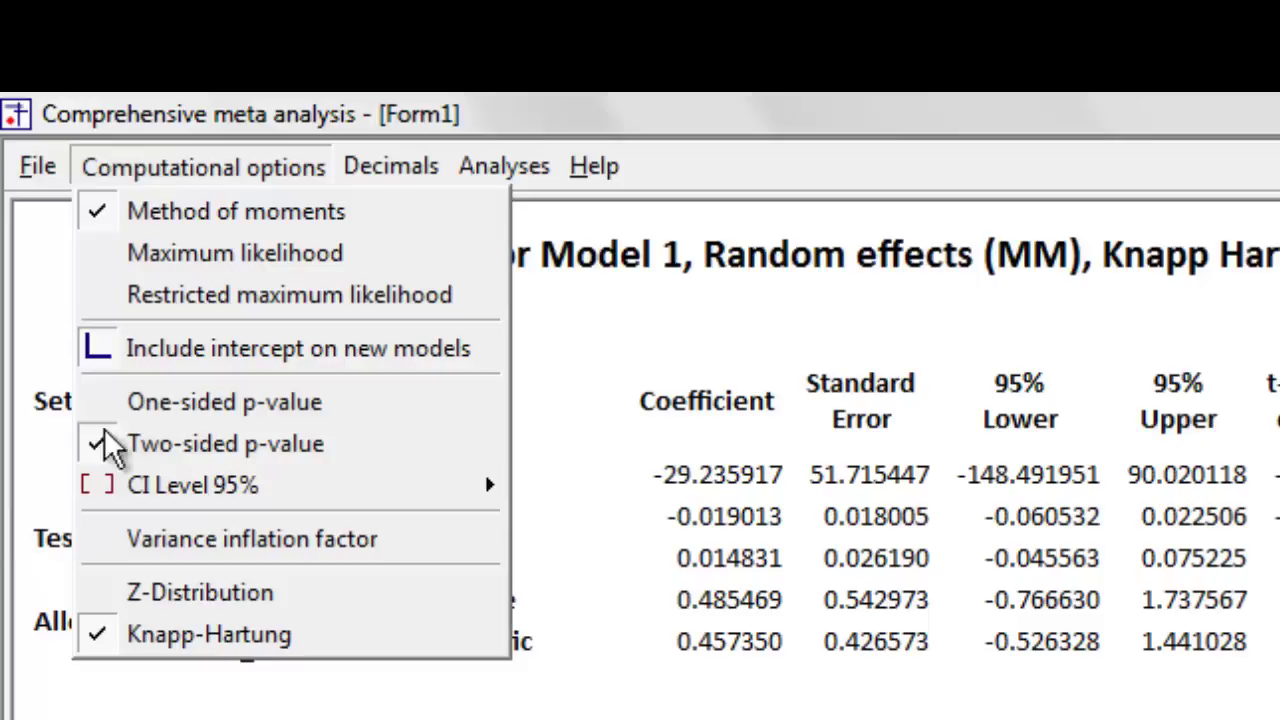
pyautogui.click(288, 253)
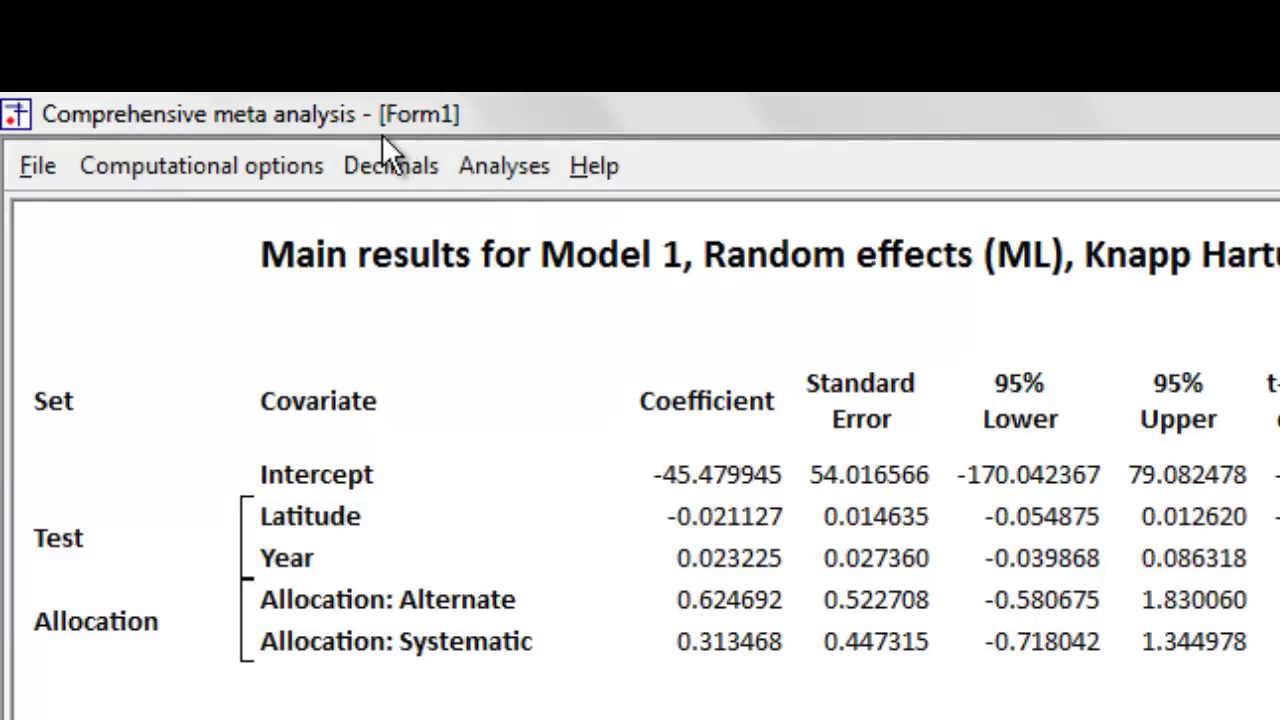
pyautogui.click(430, 171)
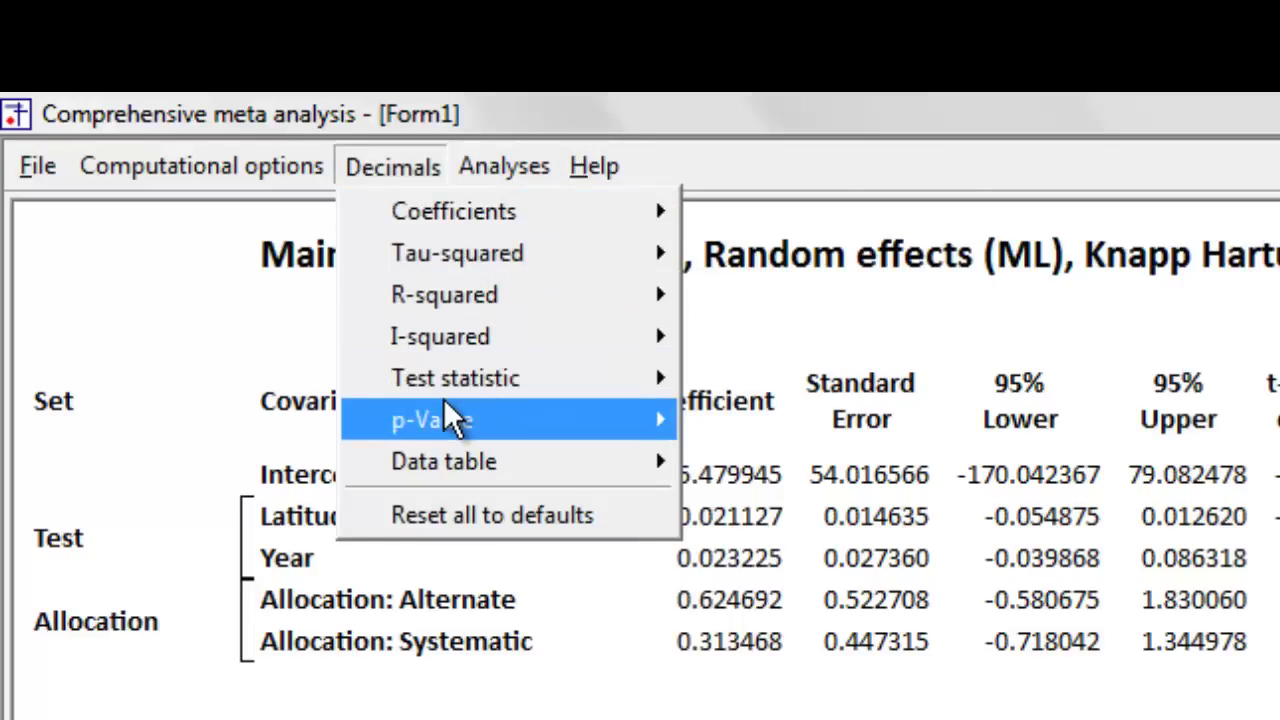
pyautogui.moveTo(452, 418)
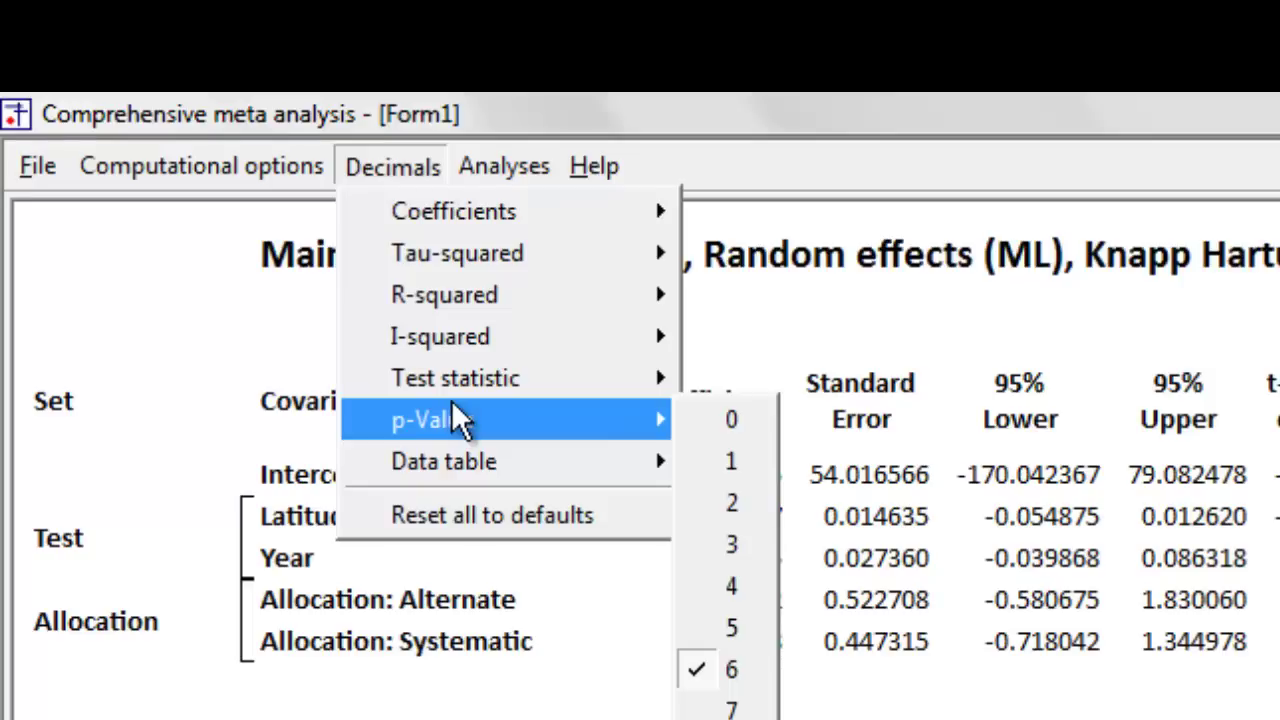
pyautogui.moveTo(590, 180)
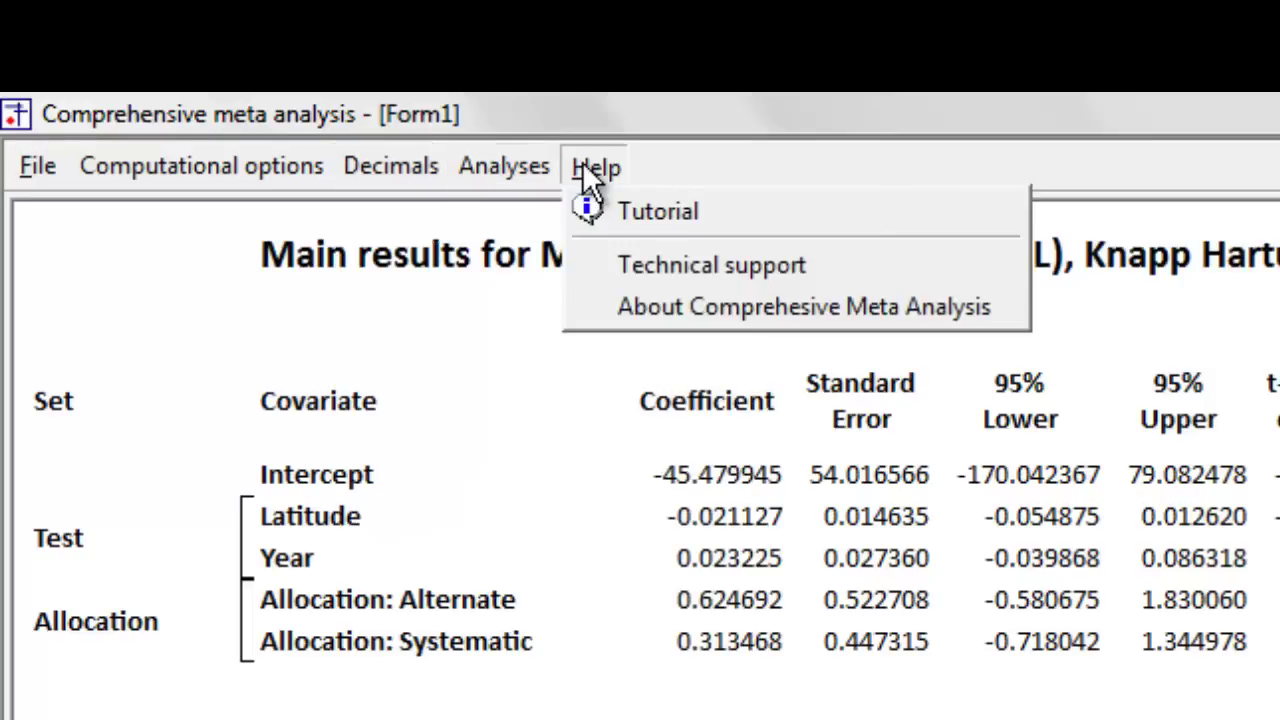
pyautogui.moveTo(239, 154)
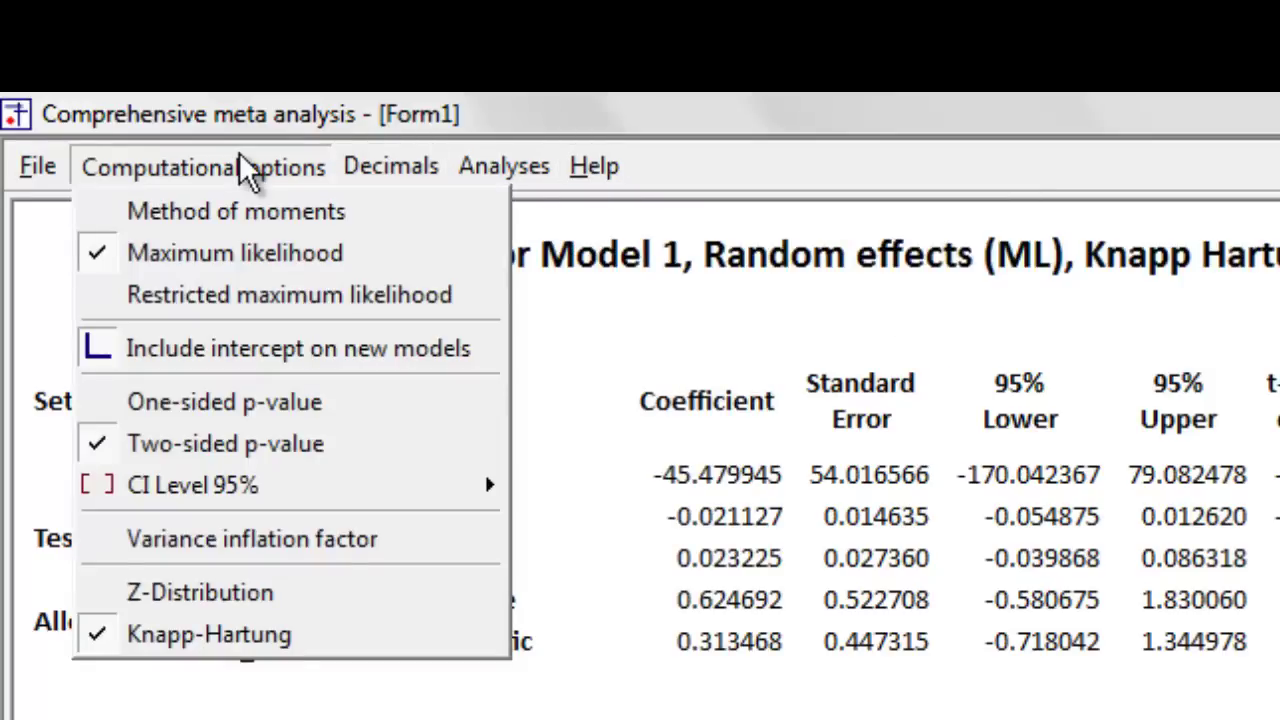
pyautogui.moveTo(62, 166)
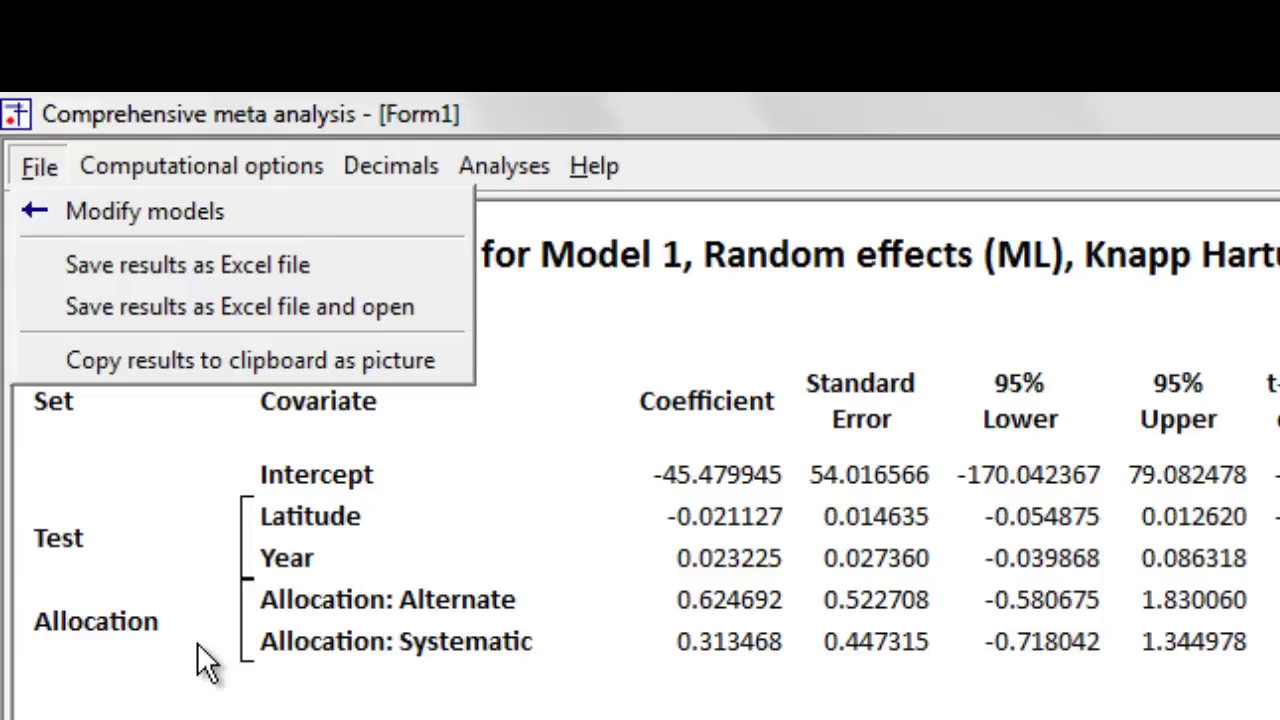
pyautogui.click(717, 319)
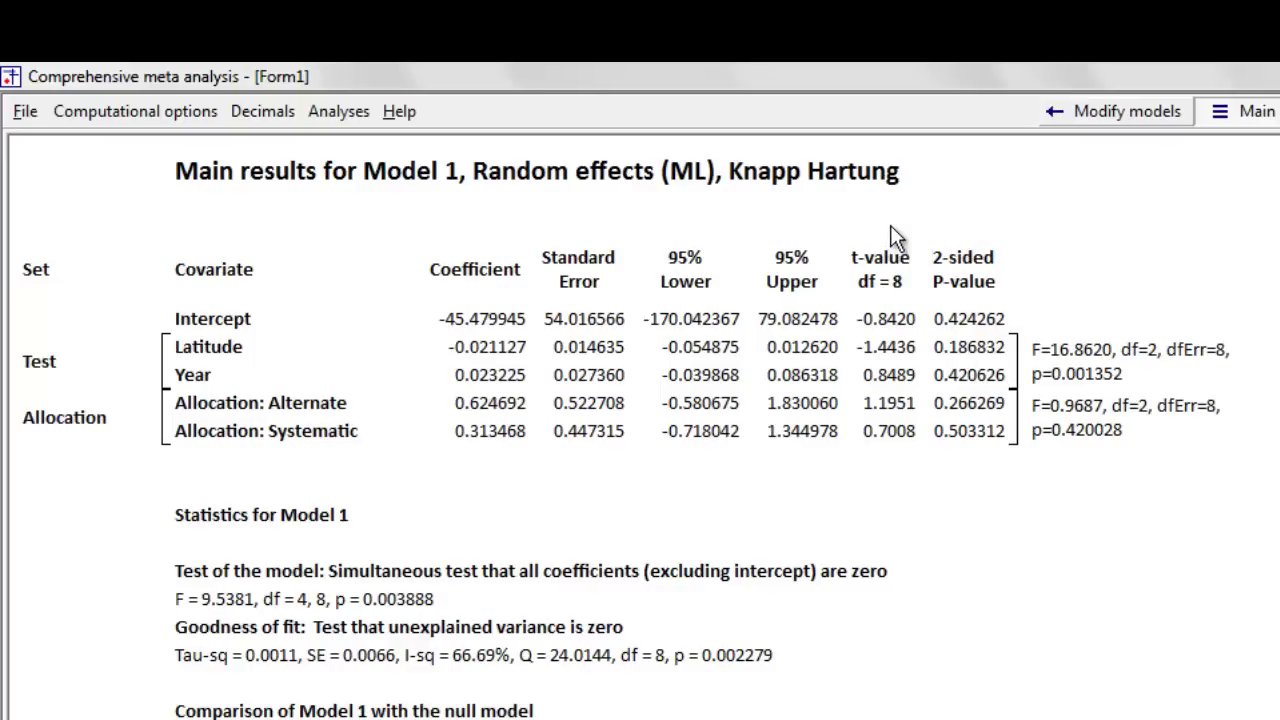
pyautogui.click(135, 111)
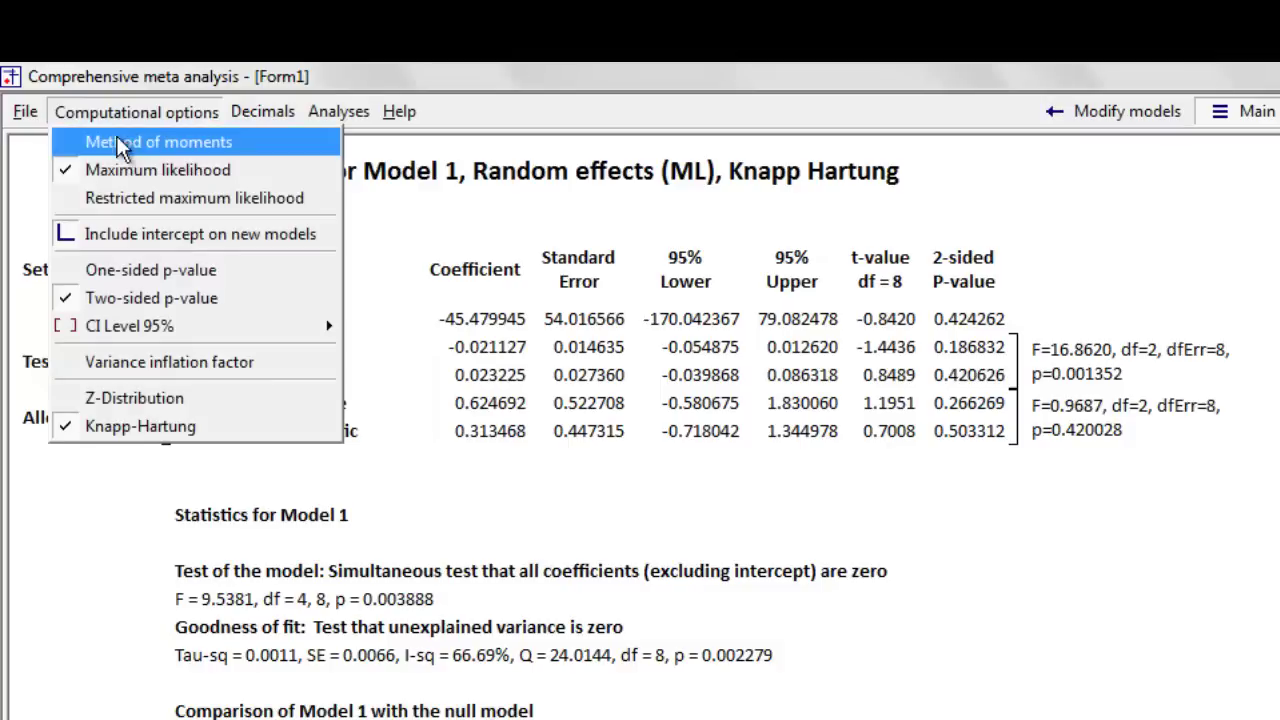
# Step: Save the regression results as an Excel file named test in the Meta-Analysis Data Sets folder and open it
pyautogui.click(27, 117)
pyautogui.click(27, 117)
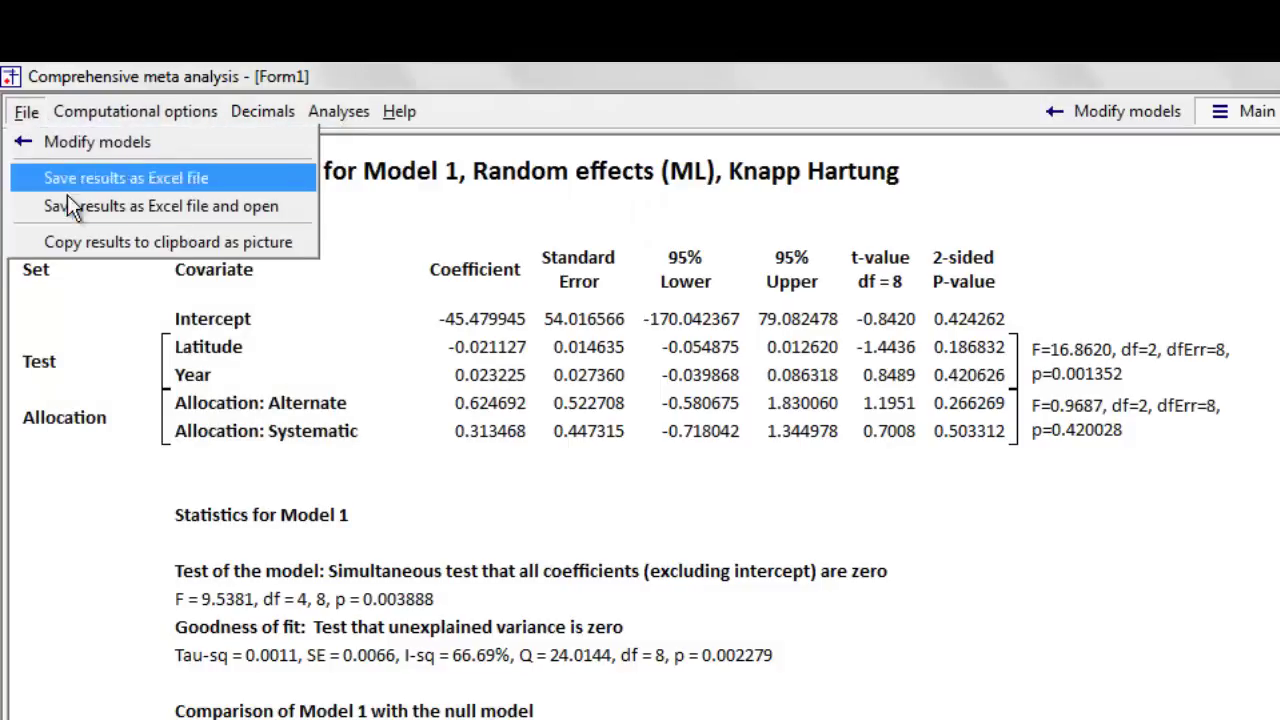
pyautogui.click(159, 206)
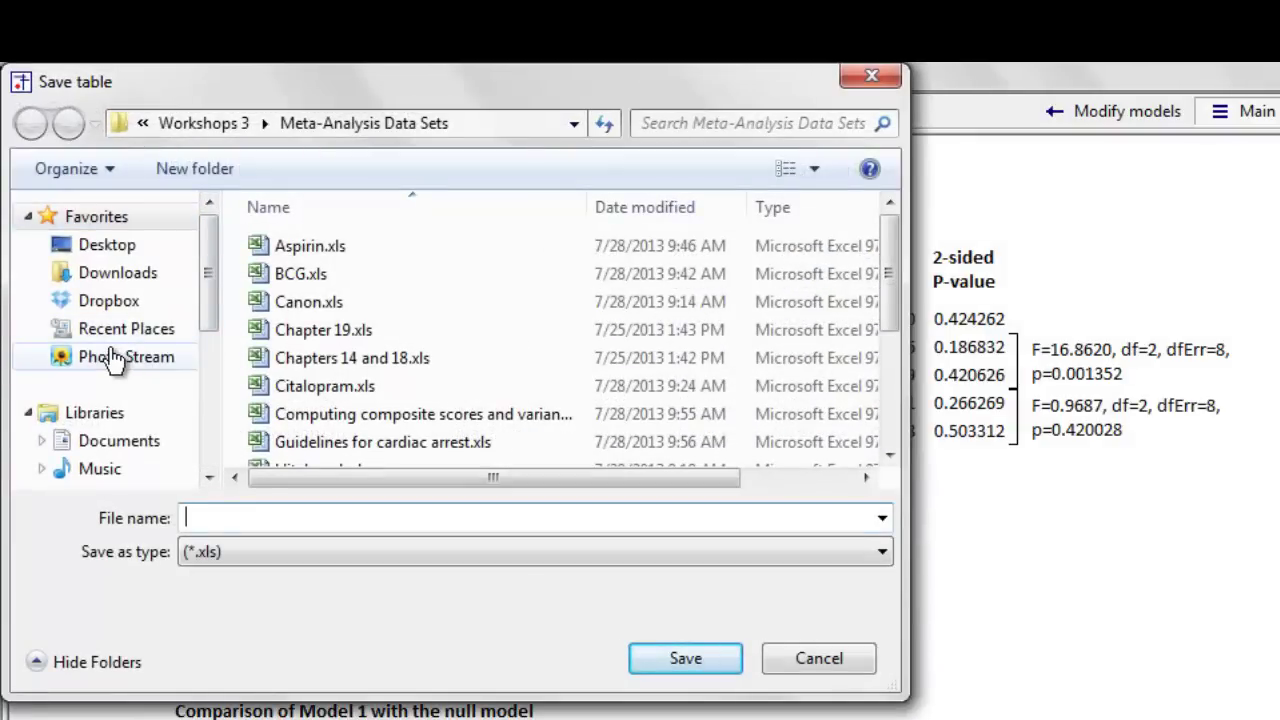
pyautogui.write('test')
pyautogui.press('Return')
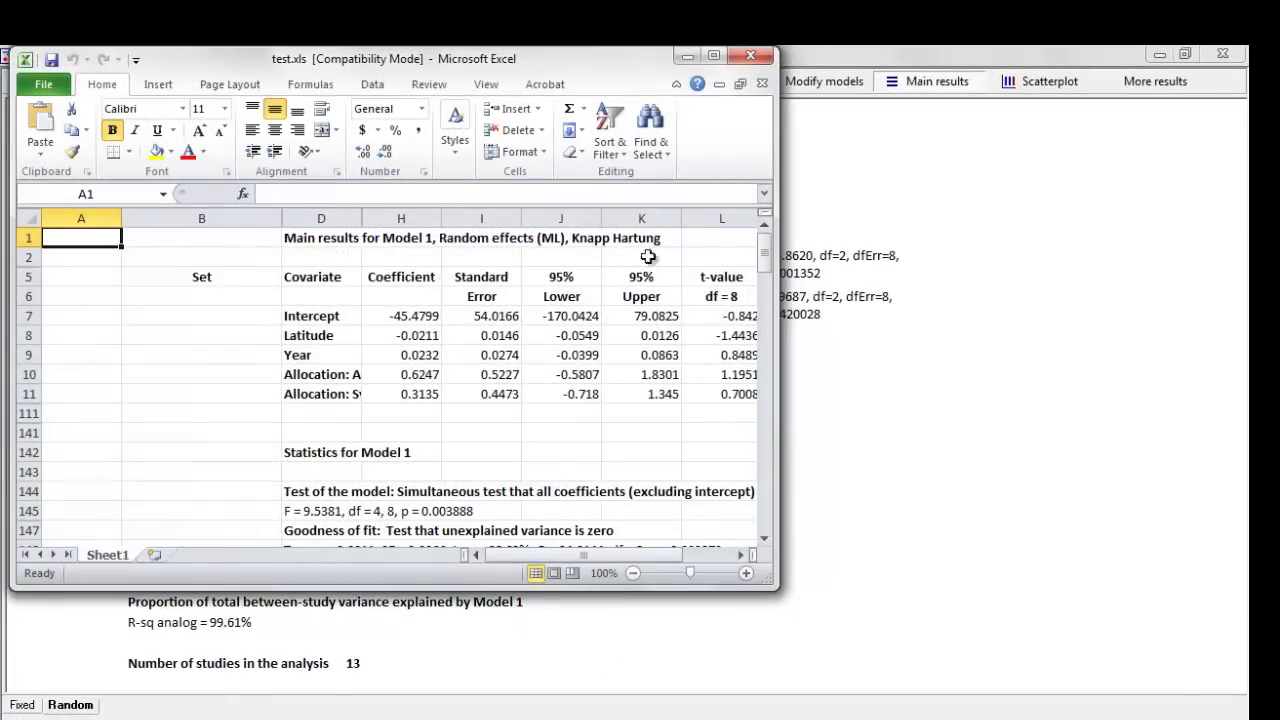
# Step: Widen the Excel window to view all columns of the exported results, and close Excel to return to the regression results
pyautogui.moveTo(776, 297); pyautogui.dragTo(1110, 297)
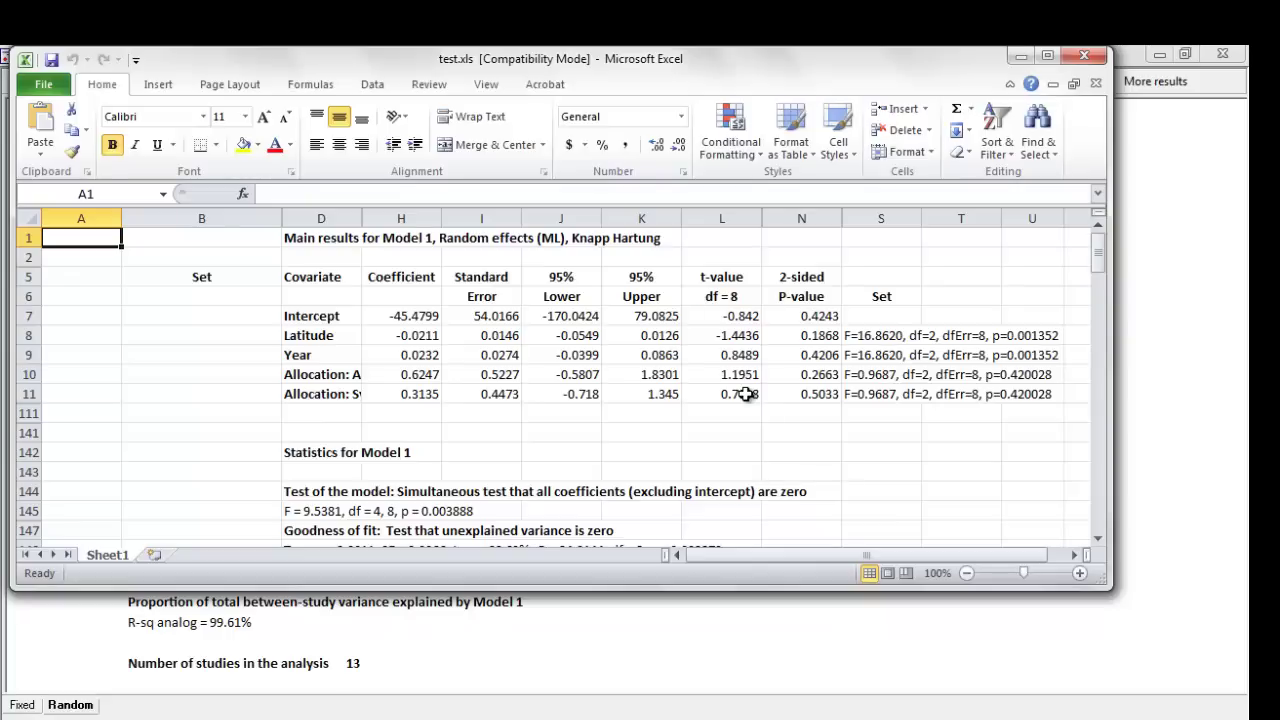
pyautogui.click(1100, 60)
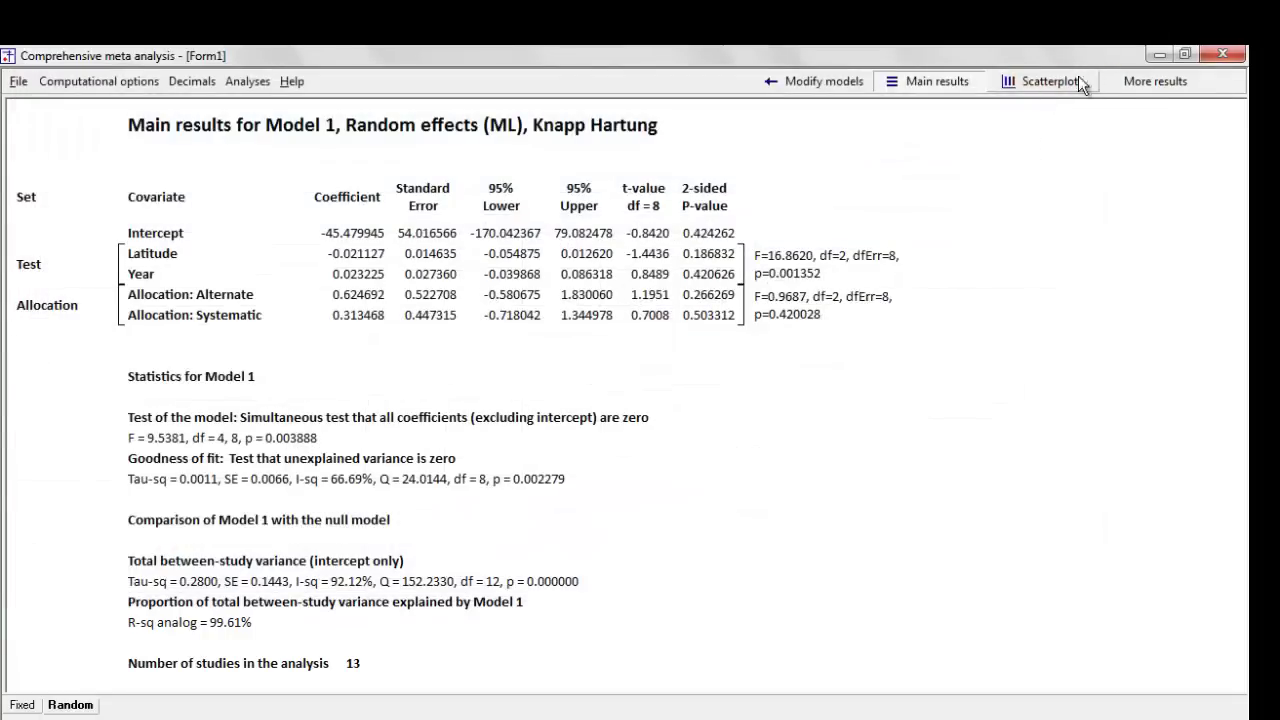
# Step: Display the all-studies data table and save it as an Excel file named tedst2 in Meta-Analysis Data Sets, opening it in Excel
pyautogui.click(1125, 80)
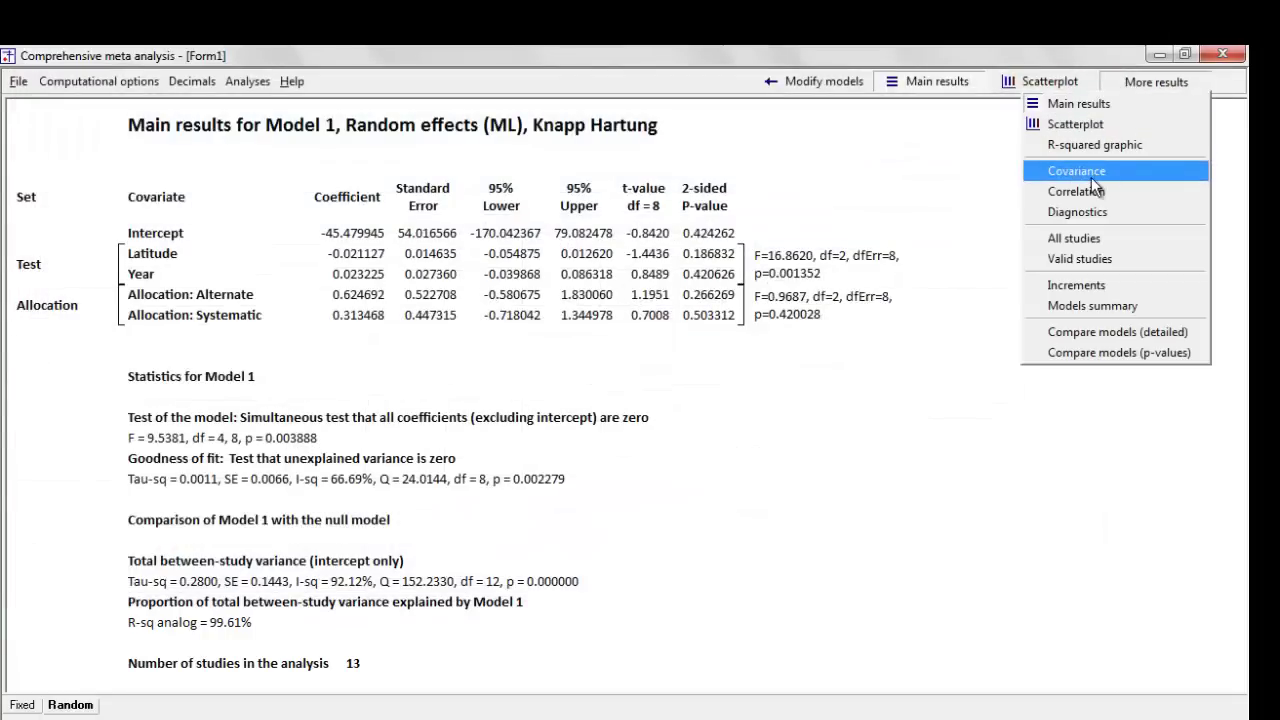
pyautogui.click(1075, 239)
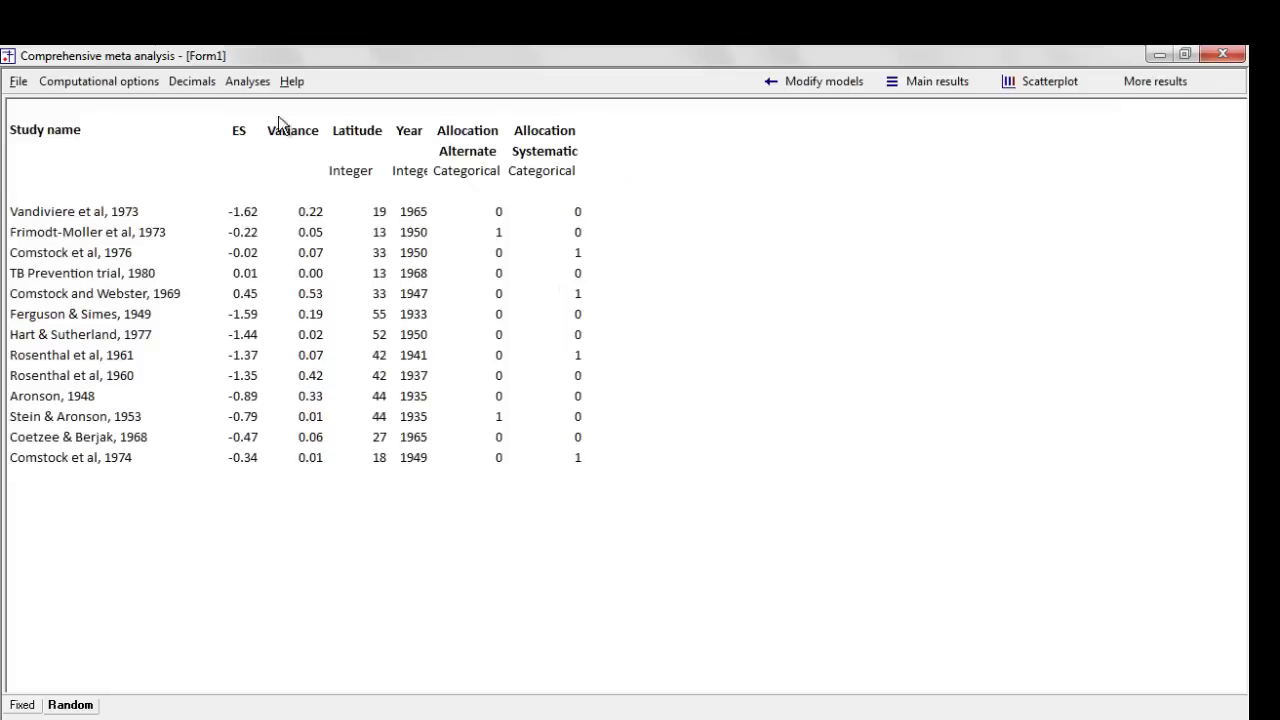
pyautogui.click(18, 81)
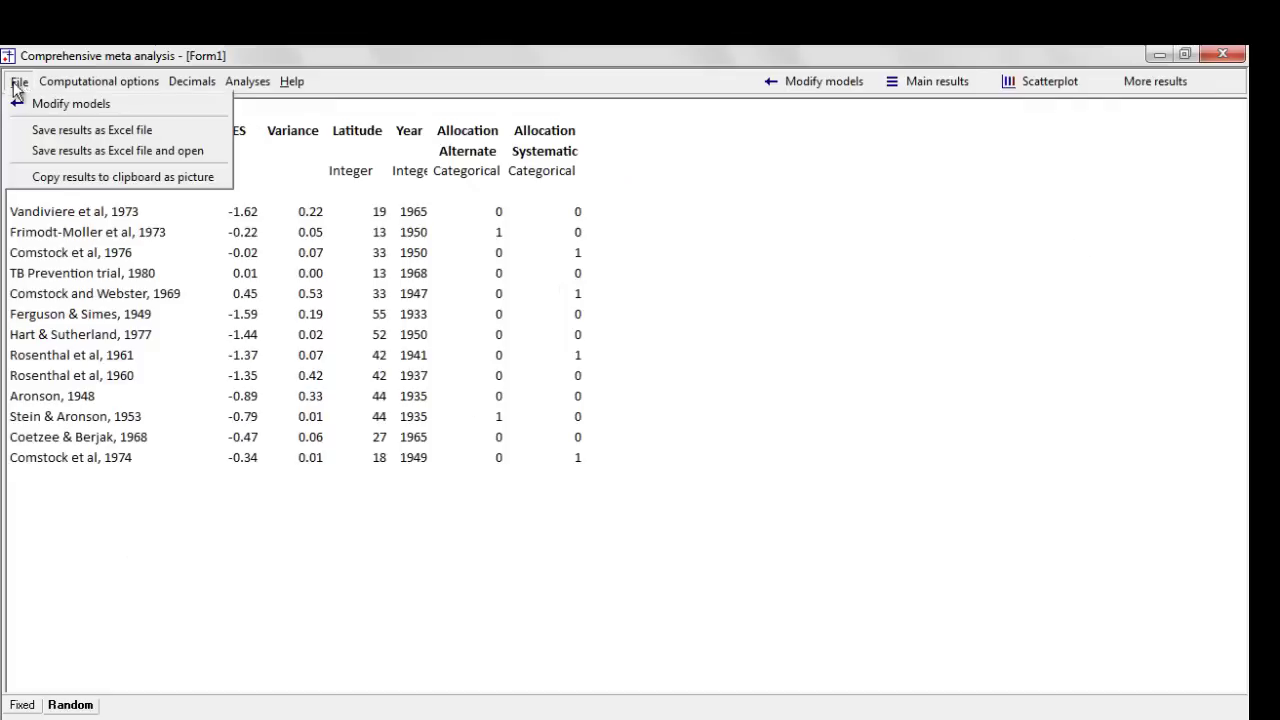
pyautogui.click(69, 146)
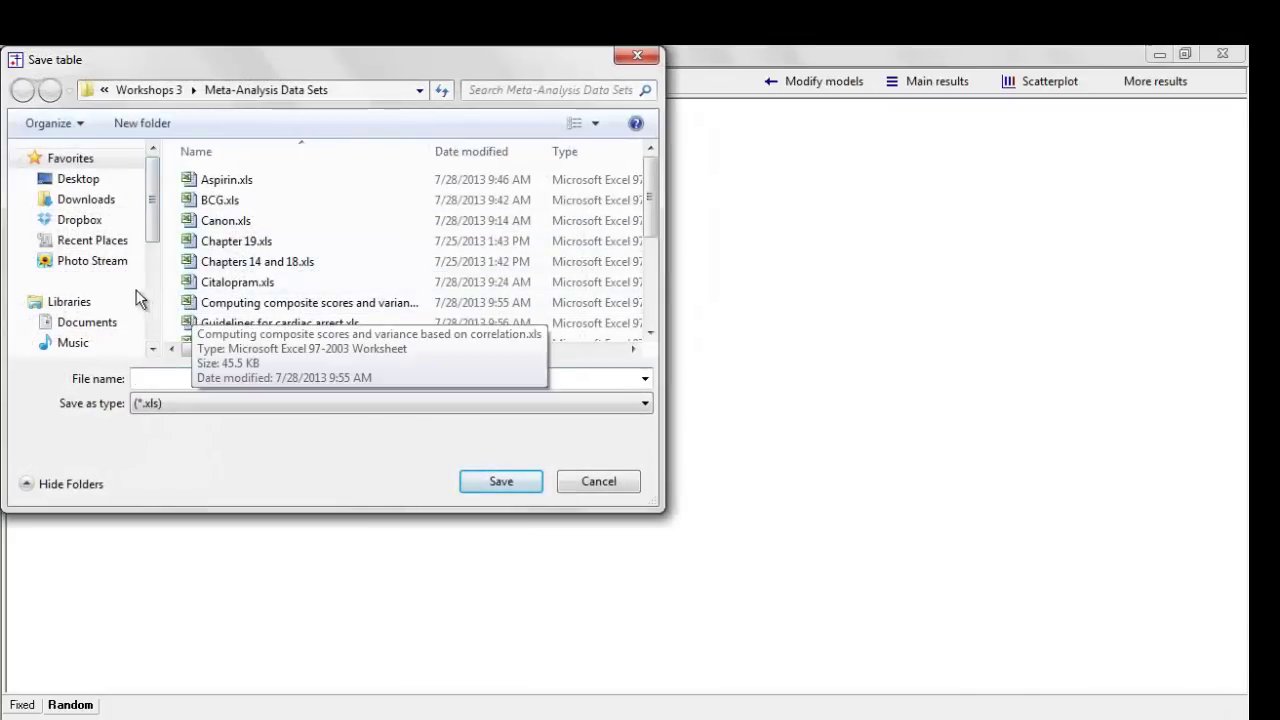
pyautogui.write('tedst2')
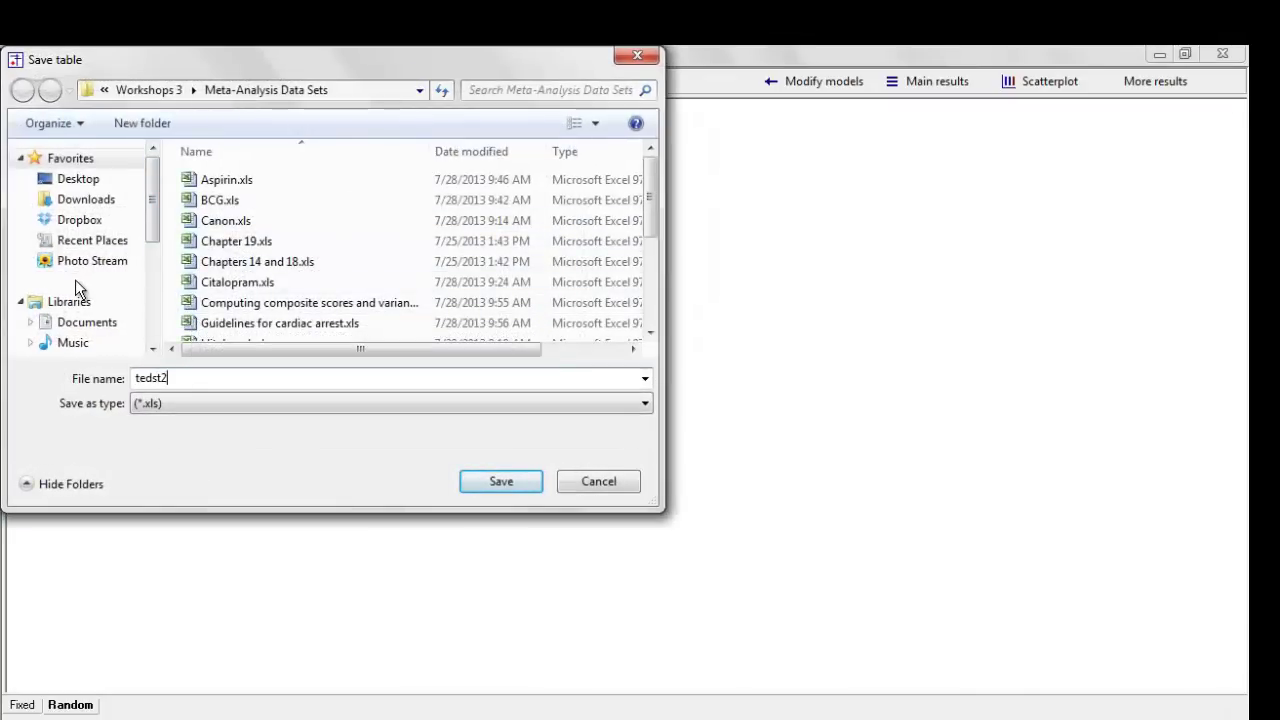
pyautogui.press('Return')
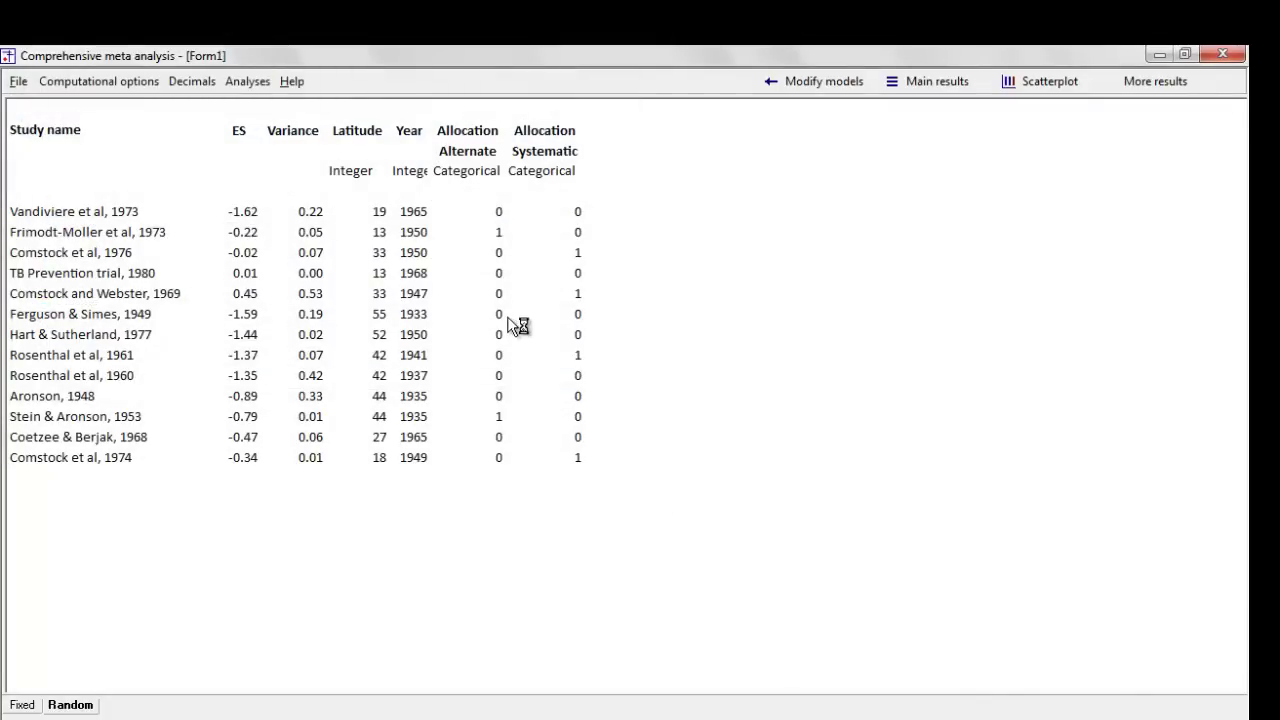
# Step: Look through the exported study rows in Excel, and close the workbook to return to the all-studies table
pyautogui.scroll(-2, 562, 457)
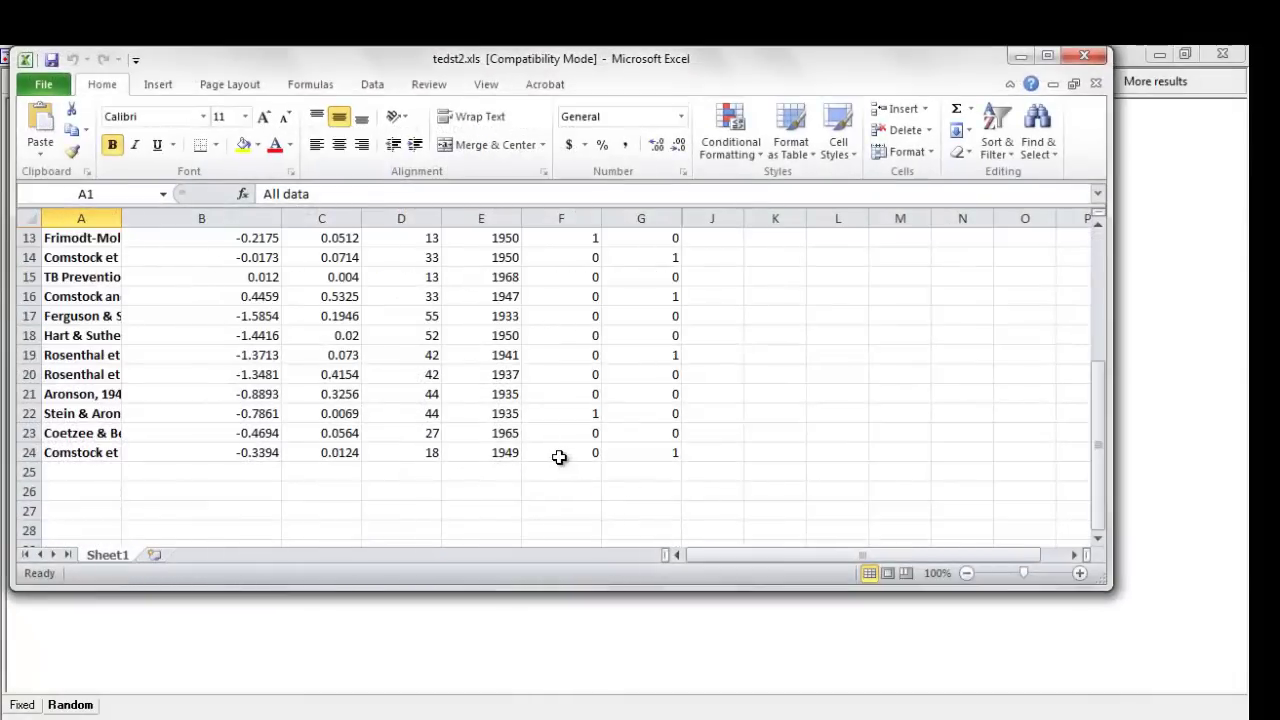
pyautogui.scroll(2, 558, 460)
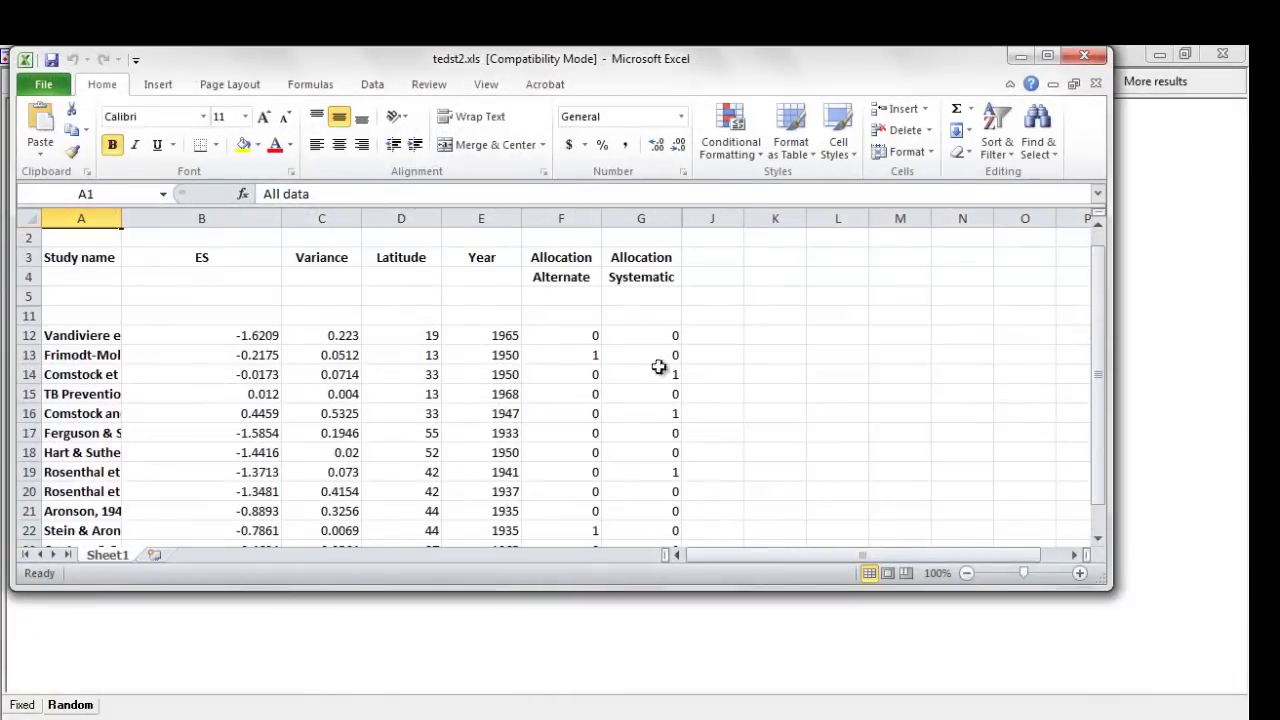
pyautogui.click(1076, 57)
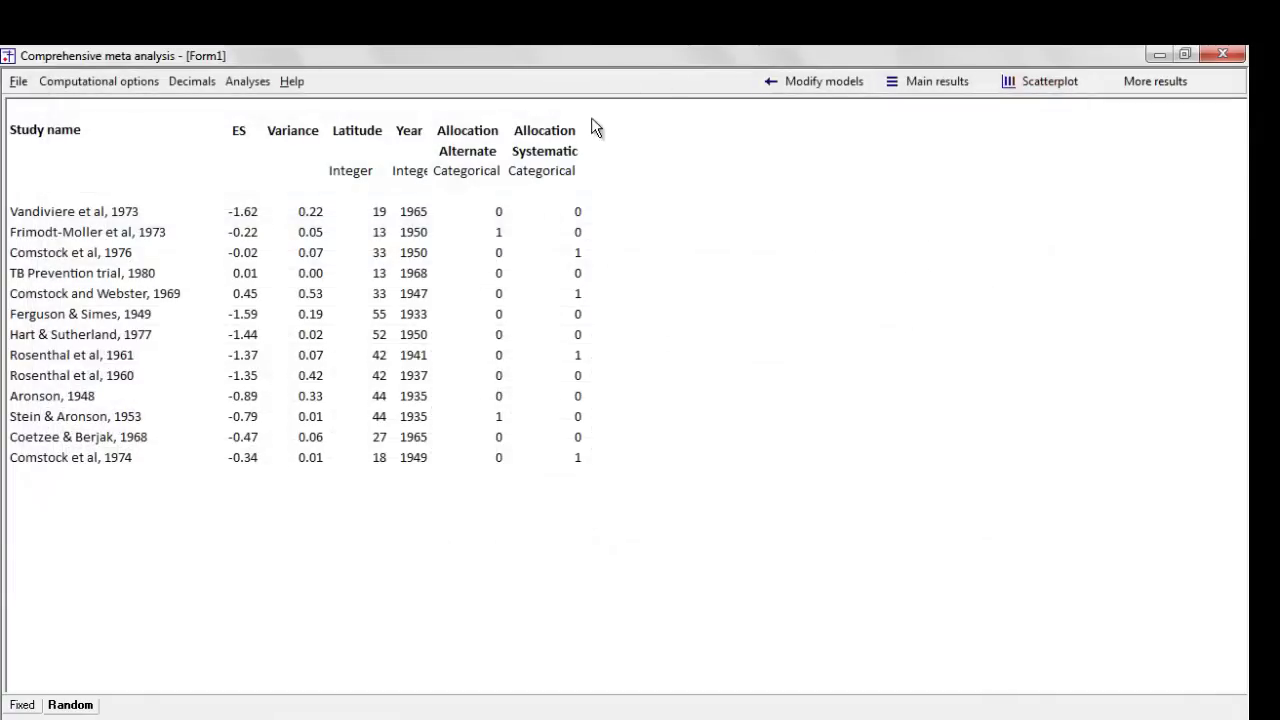
# Step: Return to the model setup and save the regression file as test3 in the Meta-Analysis Data Sets folder
pyautogui.click(797, 85)
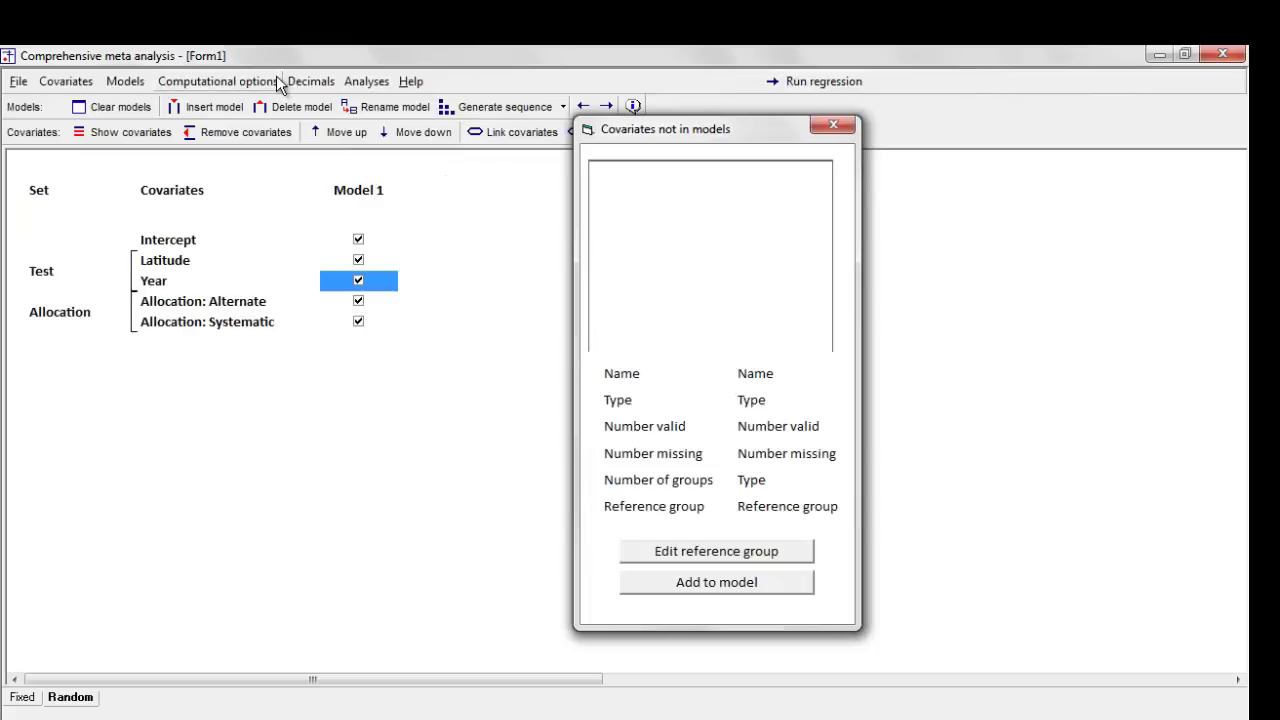
pyautogui.click(19, 81)
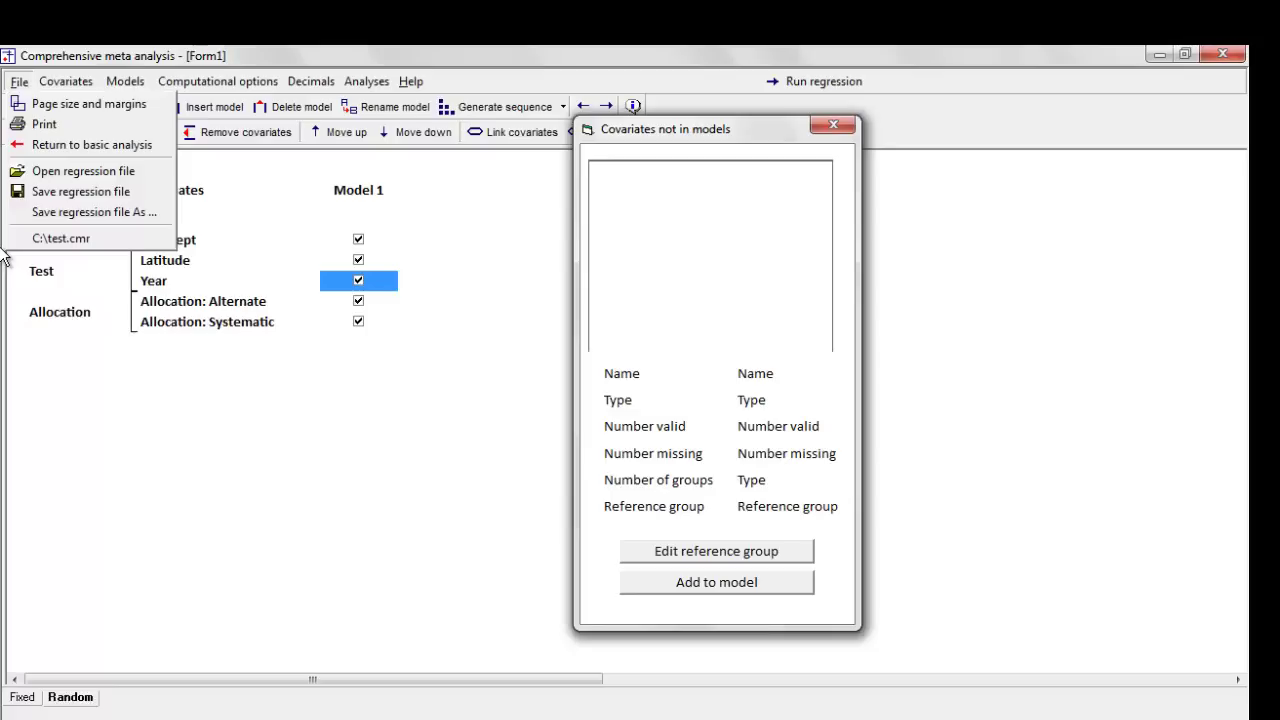
pyautogui.click(110, 198)
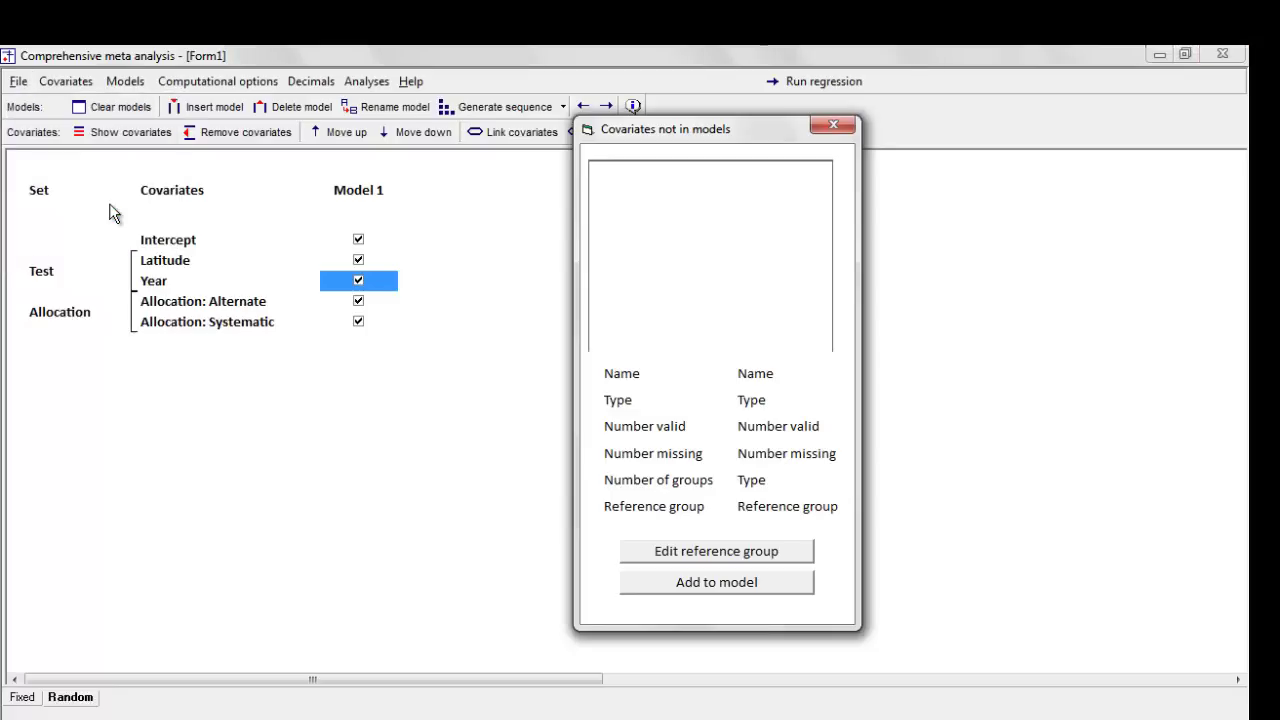
pyautogui.write('test3')
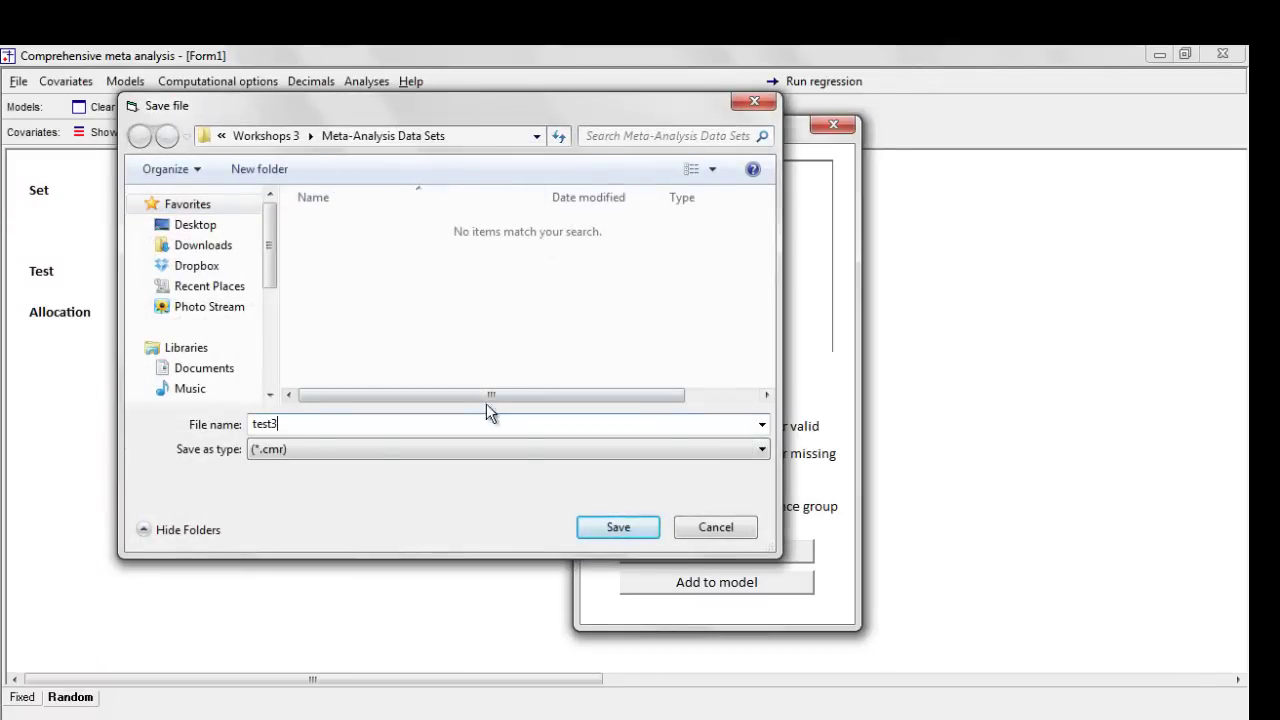
pyautogui.click(602, 527)
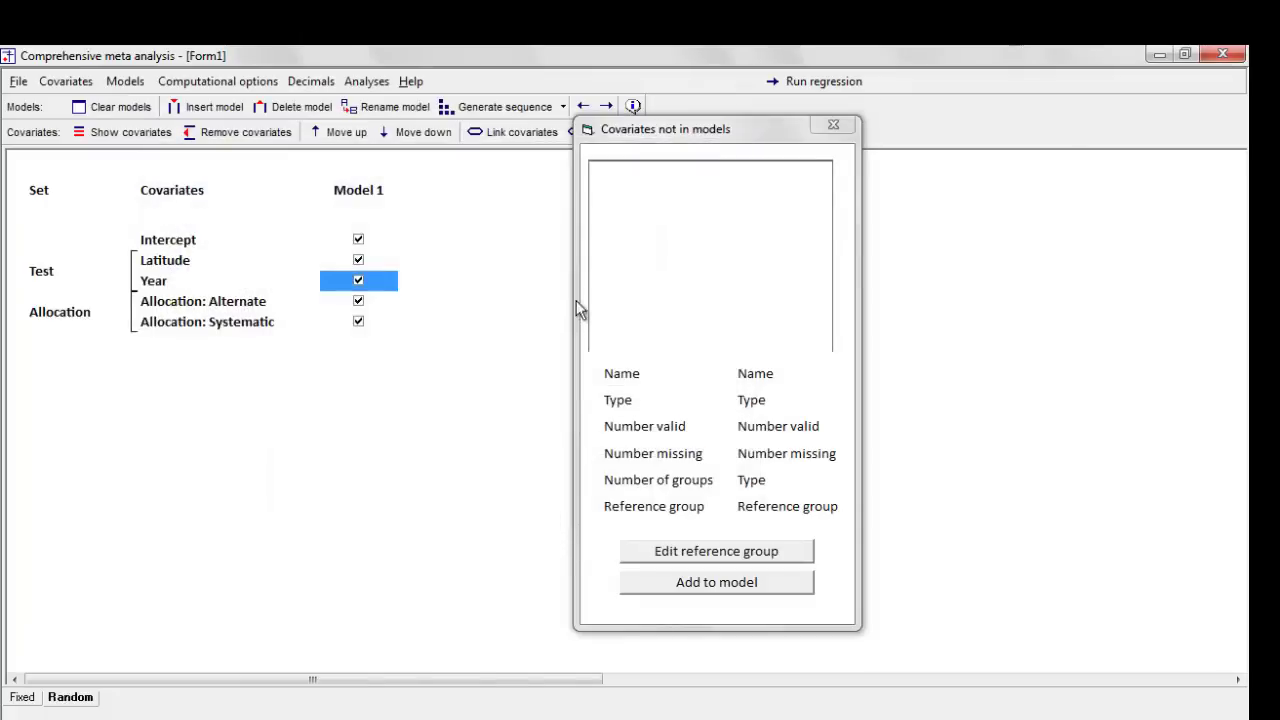
# Step: Close the list of covariates not in models and replace Model 1 with a generated sequence of models adding one covariate at a time
pyautogui.click(833, 125)
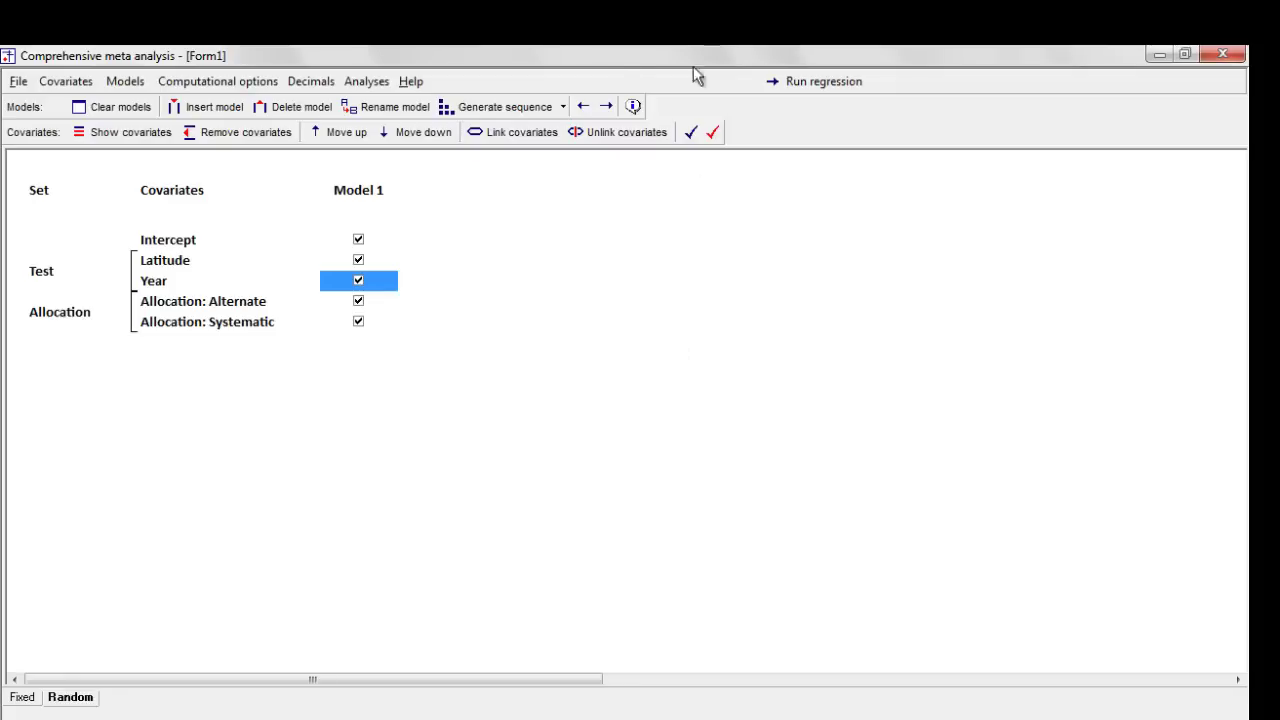
pyautogui.click(558, 107)
pyautogui.click(548, 131)
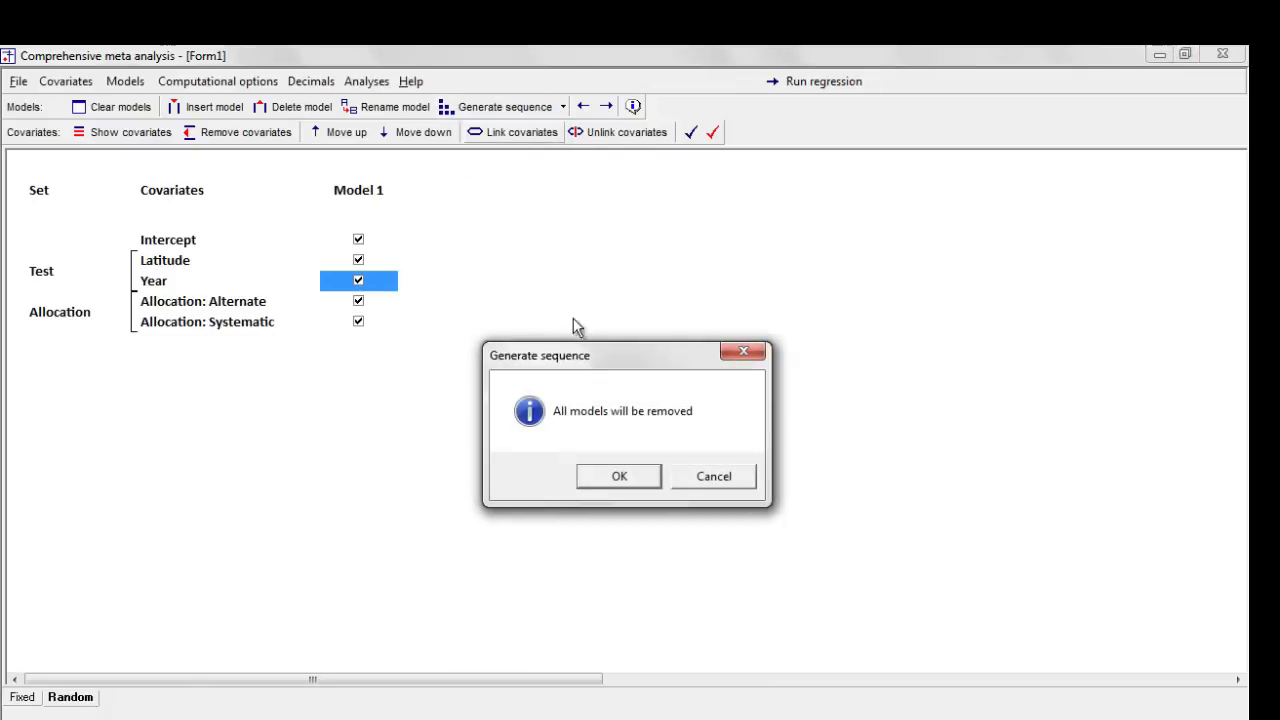
pyautogui.click(606, 480)
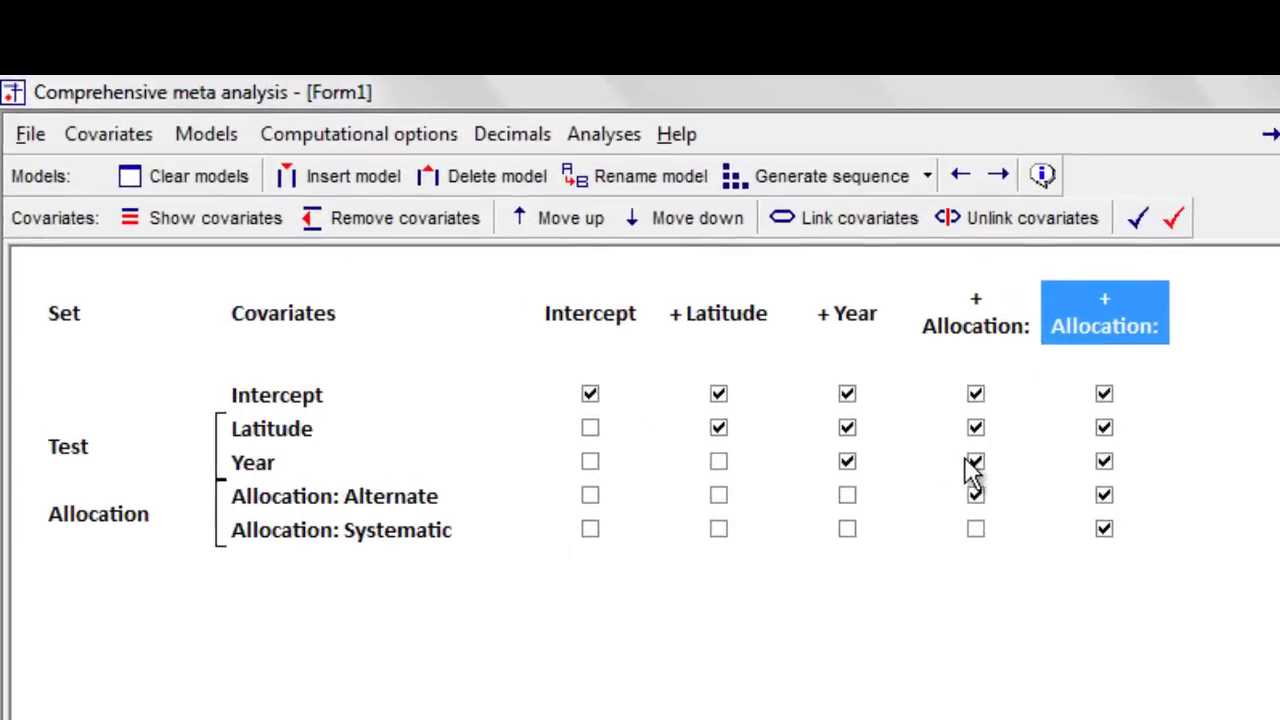
# Step: Run the regression on the model sequence and go through the main results from Intercept to + Allocation: Systematic
pyautogui.click(1270, 134)
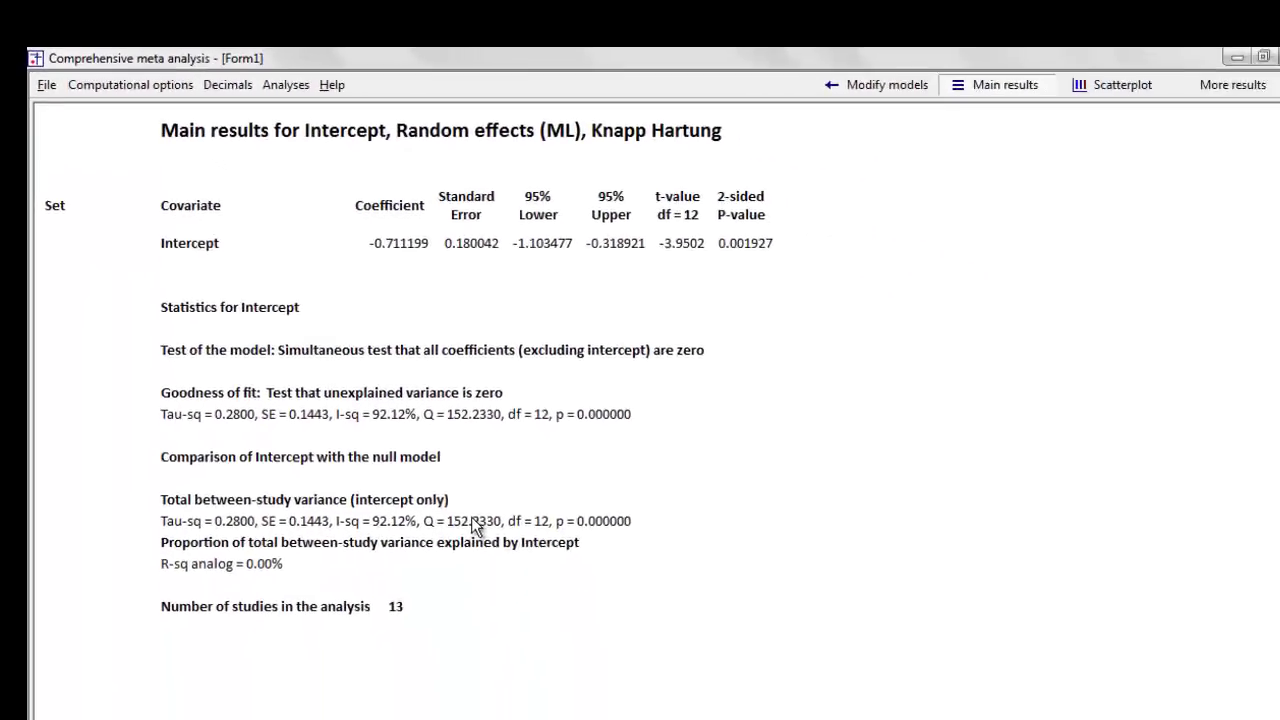
pyautogui.click(141, 708)
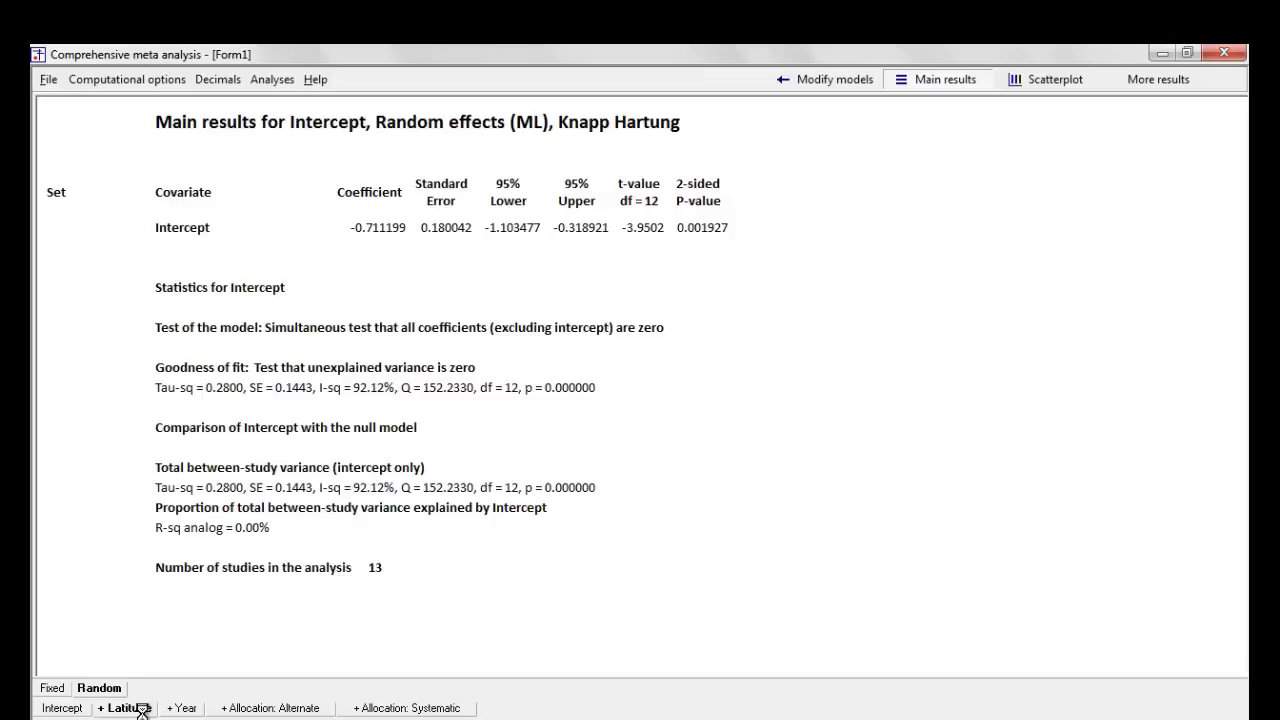
pyautogui.click(186, 708)
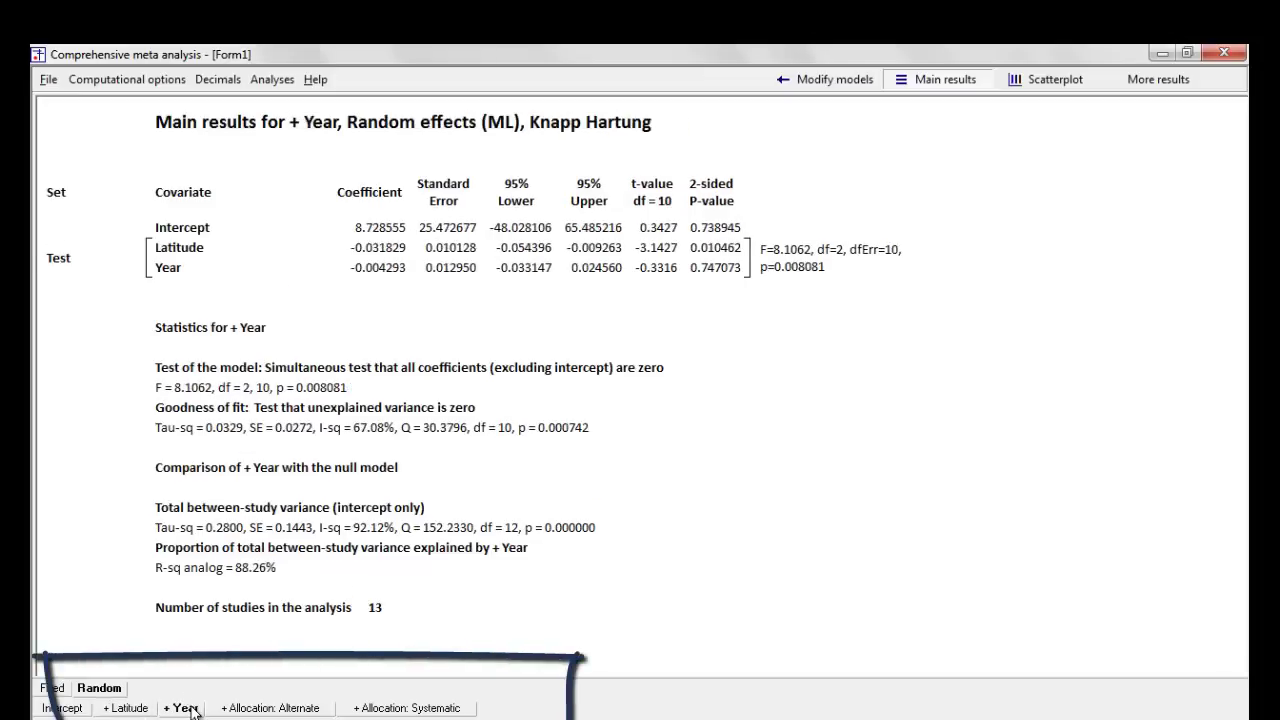
pyautogui.click(262, 708)
pyautogui.click(373, 708)
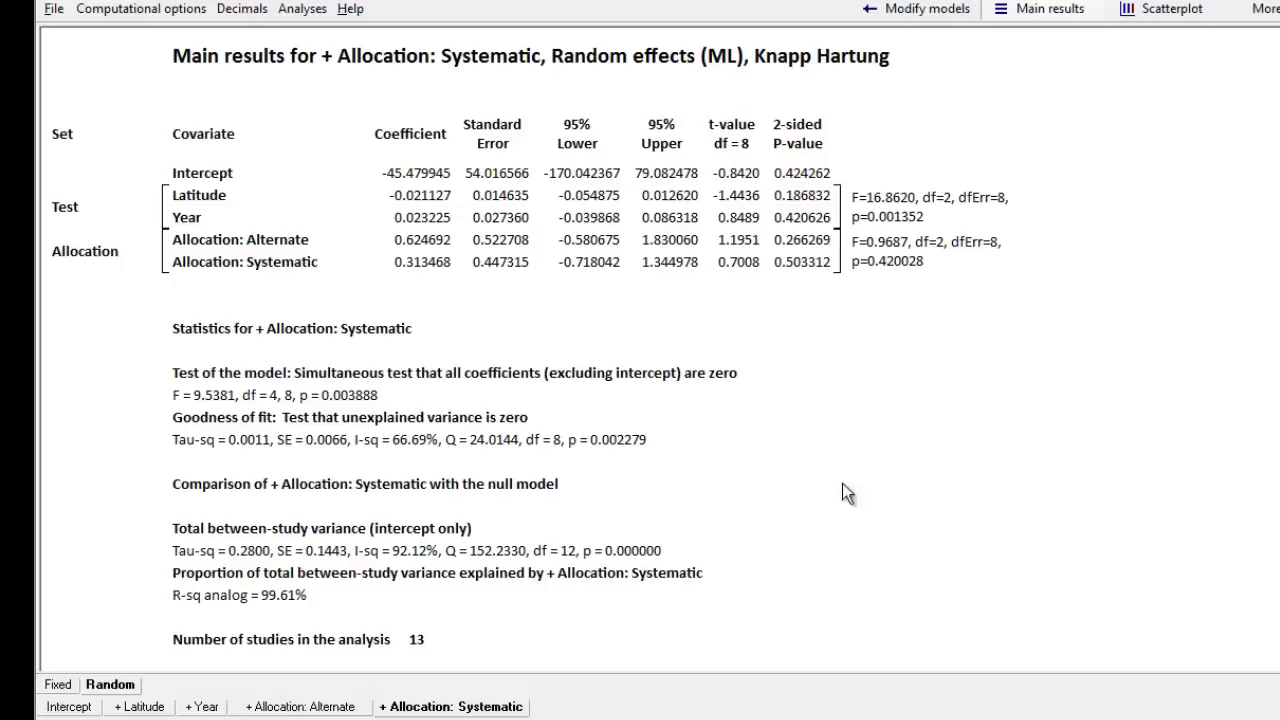
# Step: Show the detailed comparison of models and examine the test, goodness-of-fit and pairwise comparison columns across all models
pyautogui.click(1270, 9)
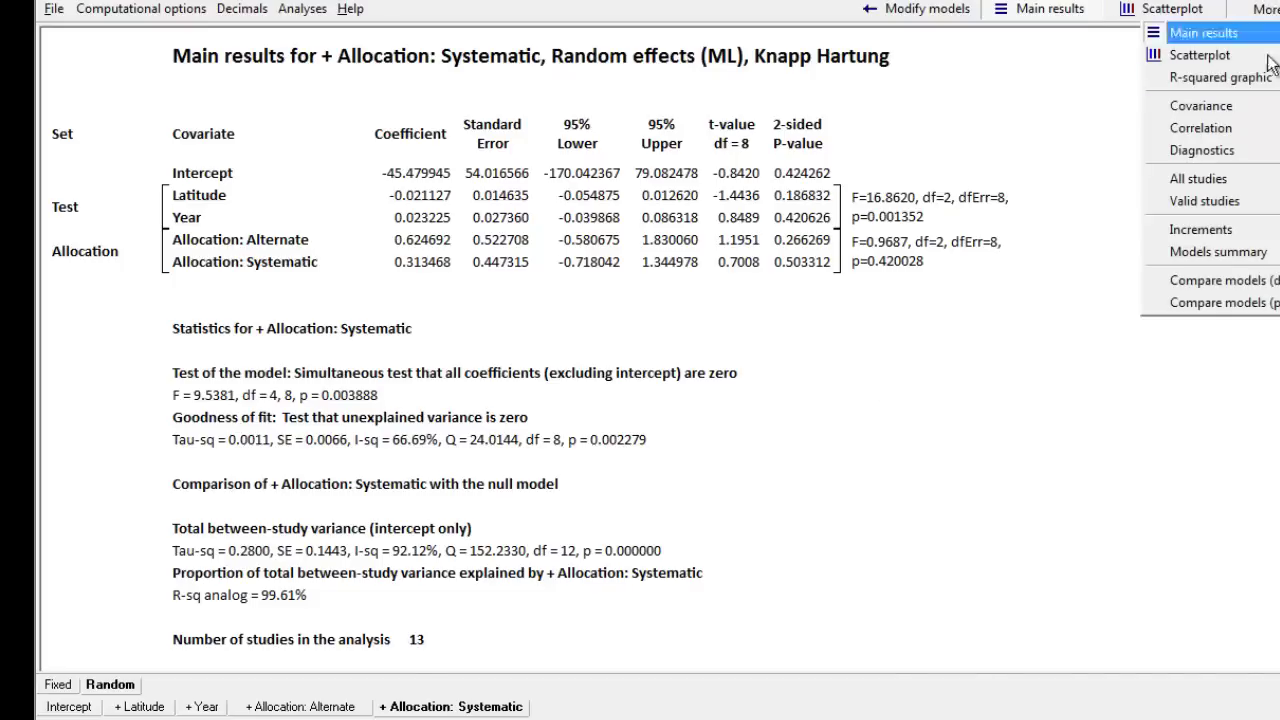
pyautogui.click(1240, 302)
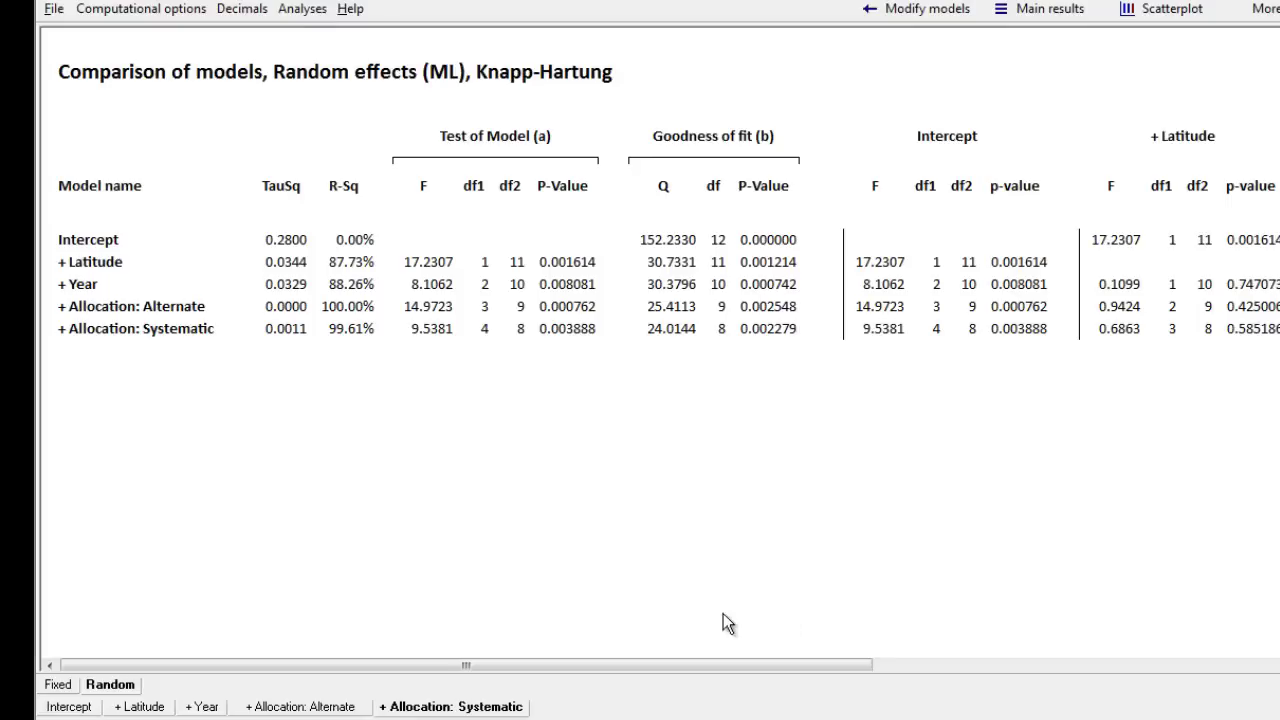
pyautogui.moveTo(733, 664); pyautogui.dragTo(825, 661)
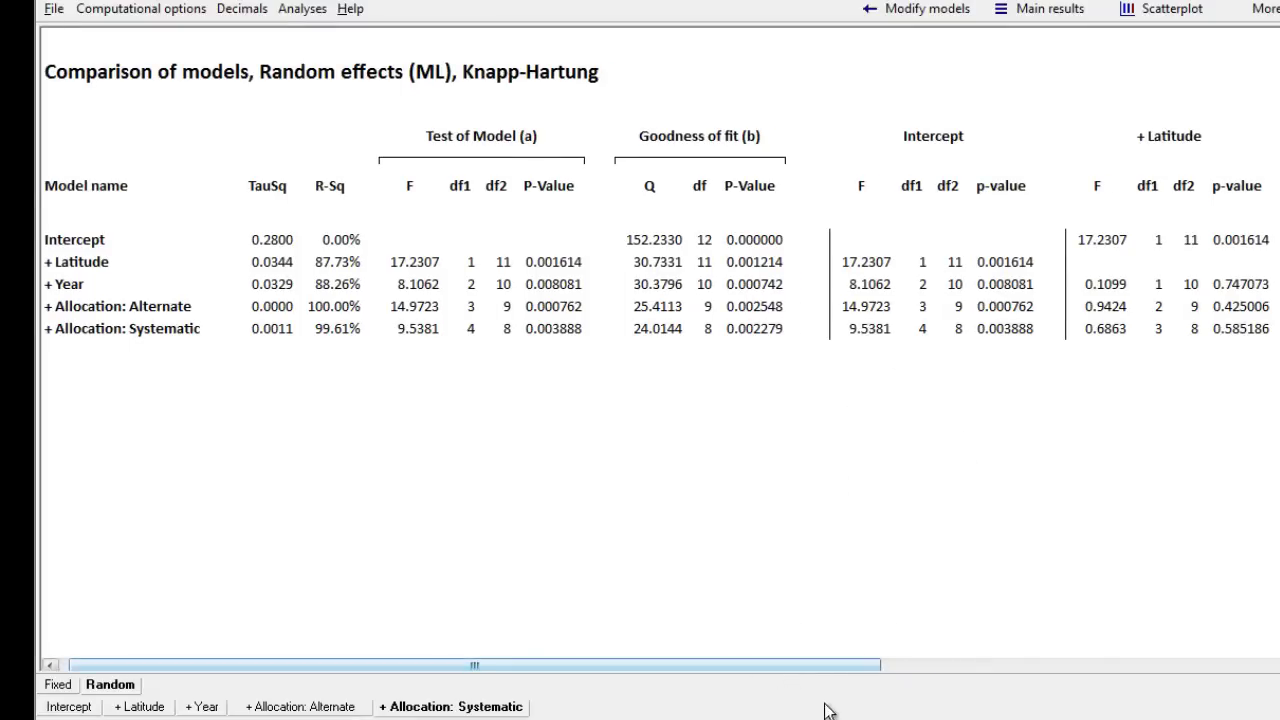
pyautogui.click(927, 664)
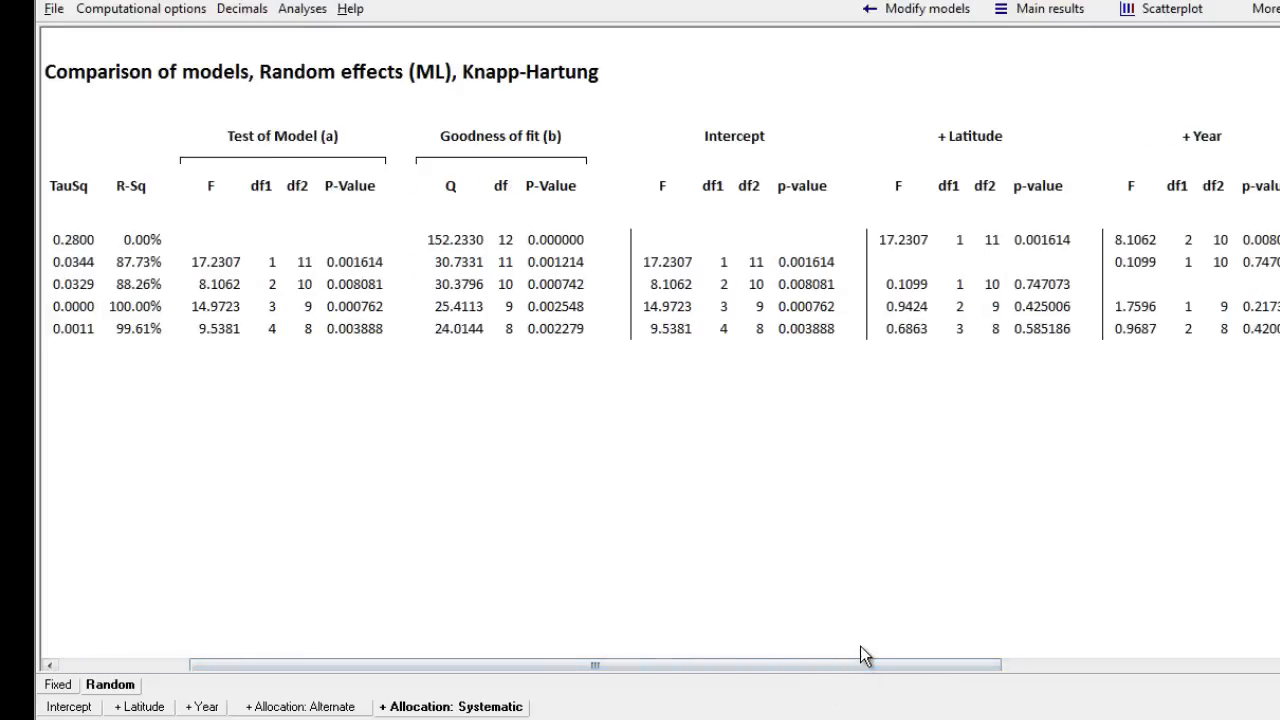
pyautogui.click(1073, 664)
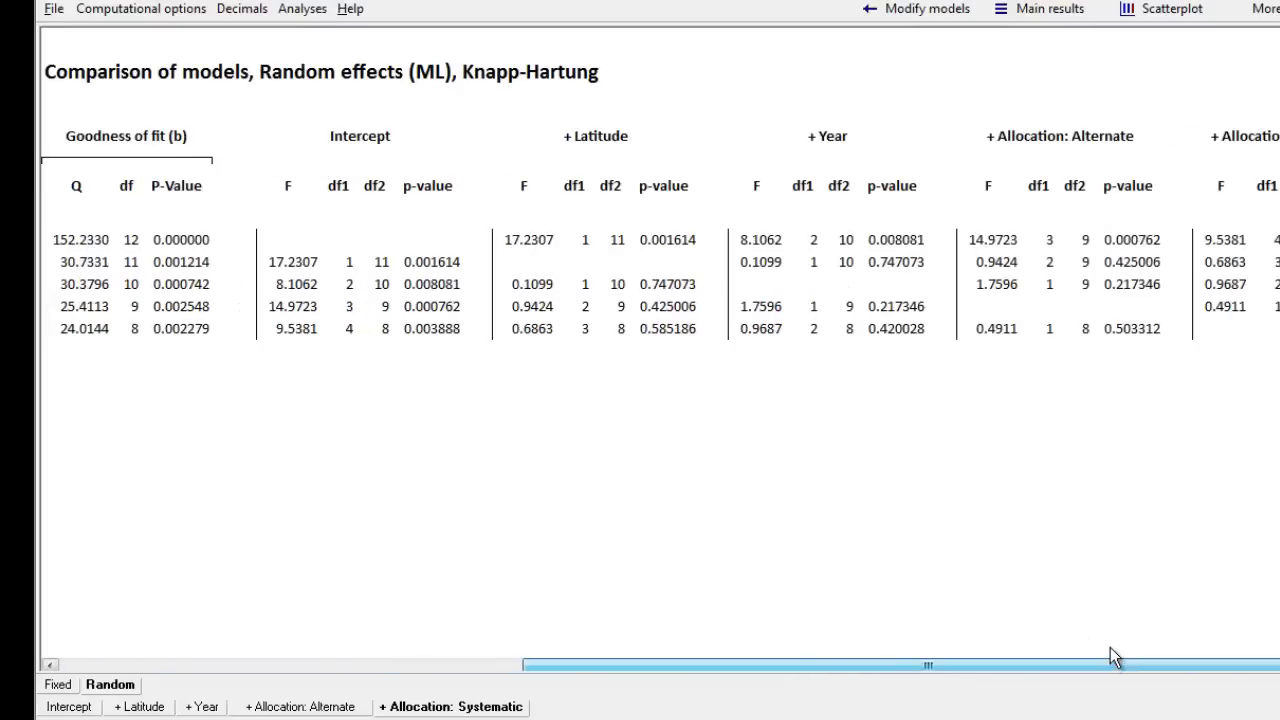
pyautogui.click(1112, 662)
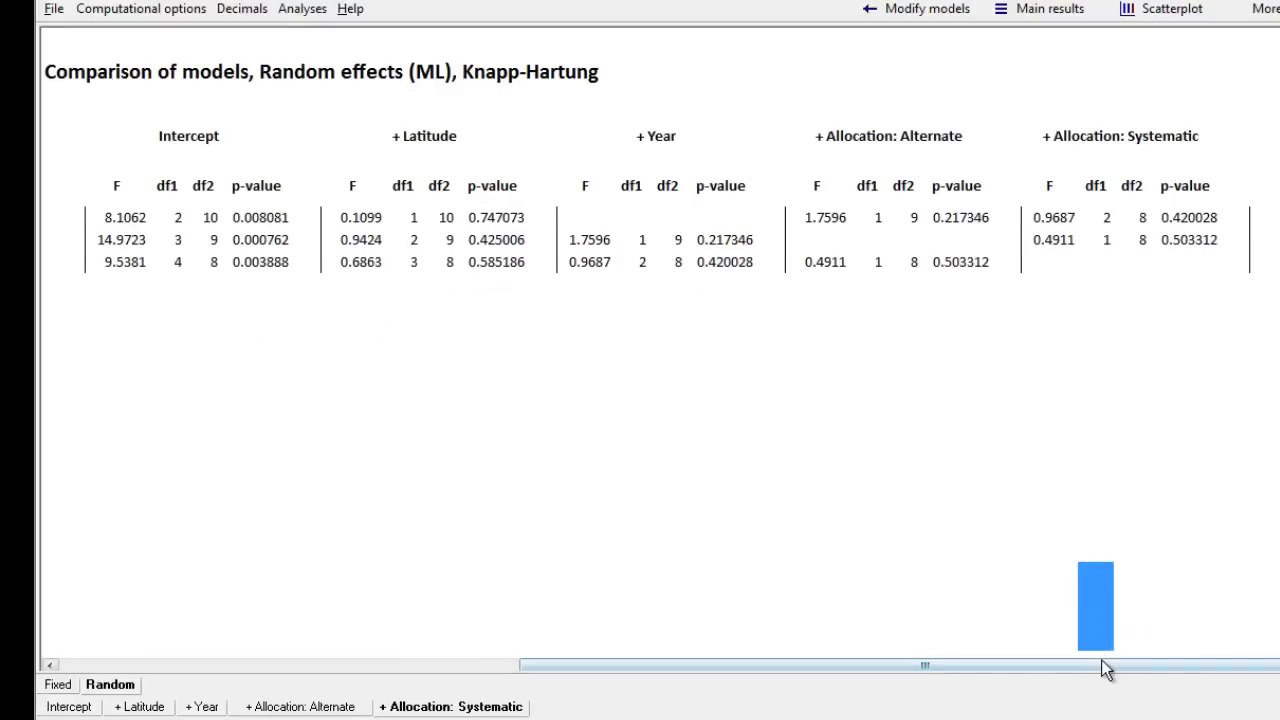
pyautogui.hscroll(-5, 911, 665)
pyautogui.hscroll(-6, 940, 667)
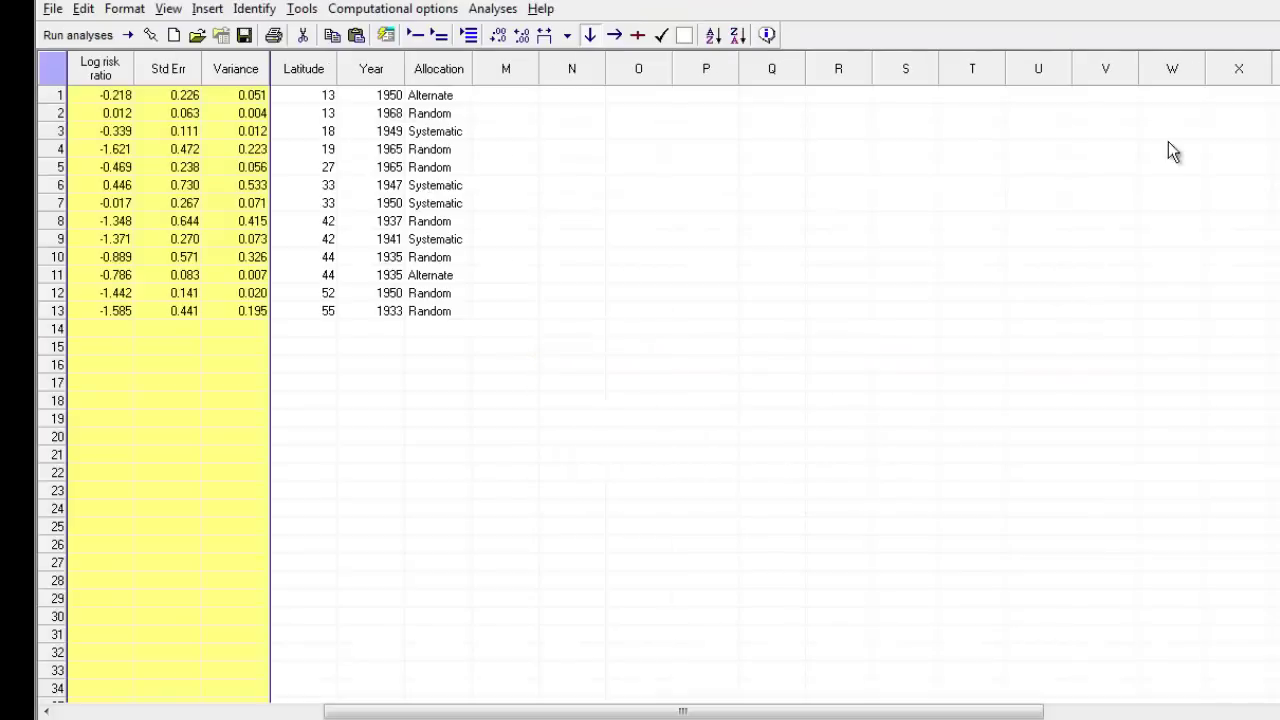
# Step: Close the BCG.cma data set from the data entry sheet
pyautogui.hotkey('alt', 'F4')
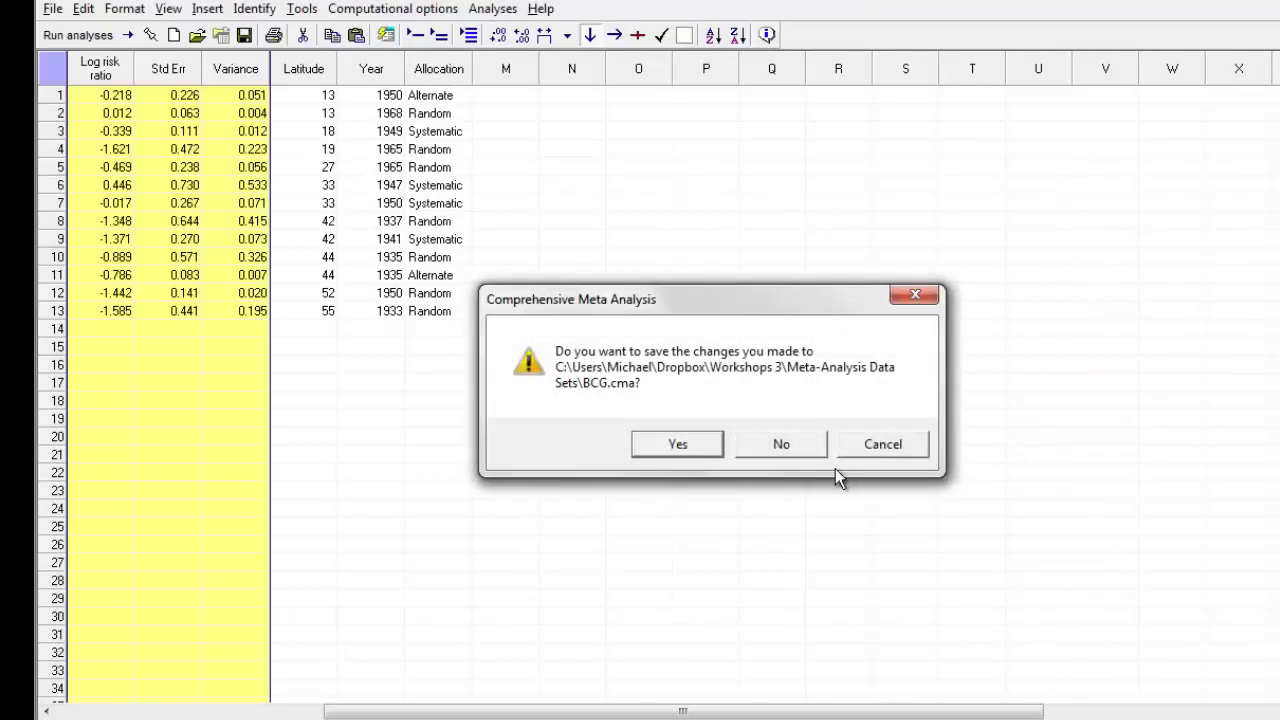